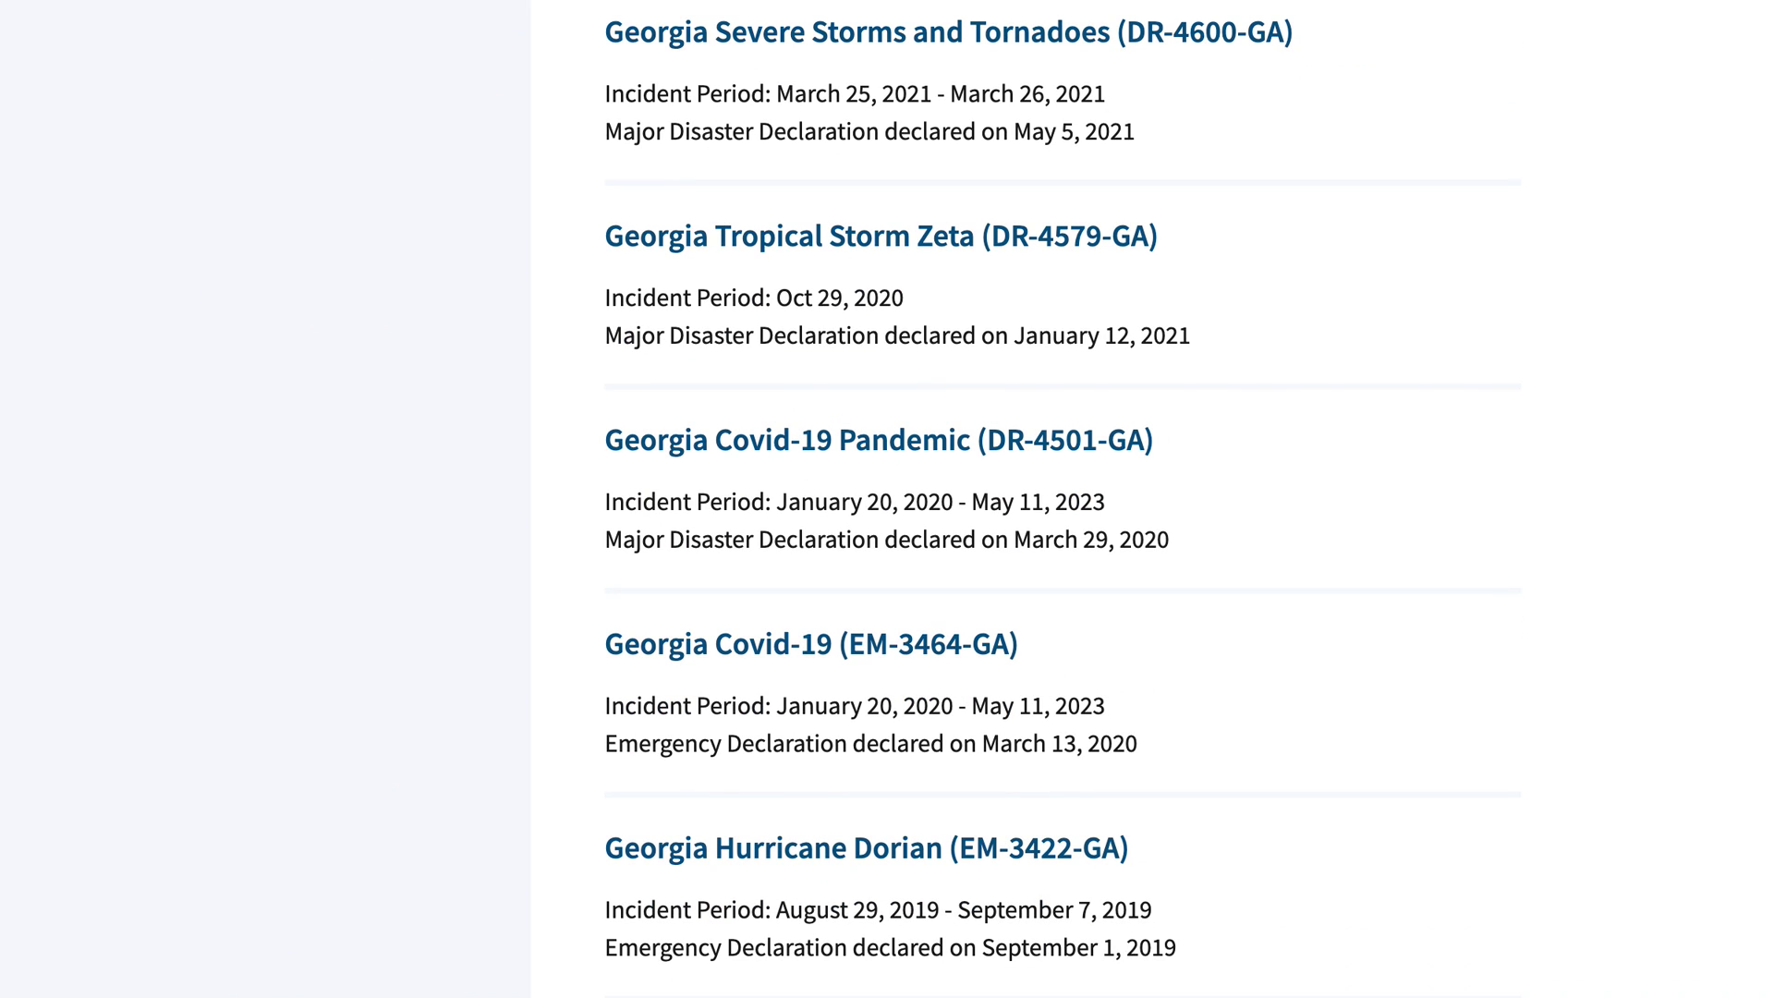
- Open the Georgia Hurricane Idalia (DR-4738-GA) declaration on the FEMA site and look up its incident period and declaration date
scroll(87, 226, "up", 7)
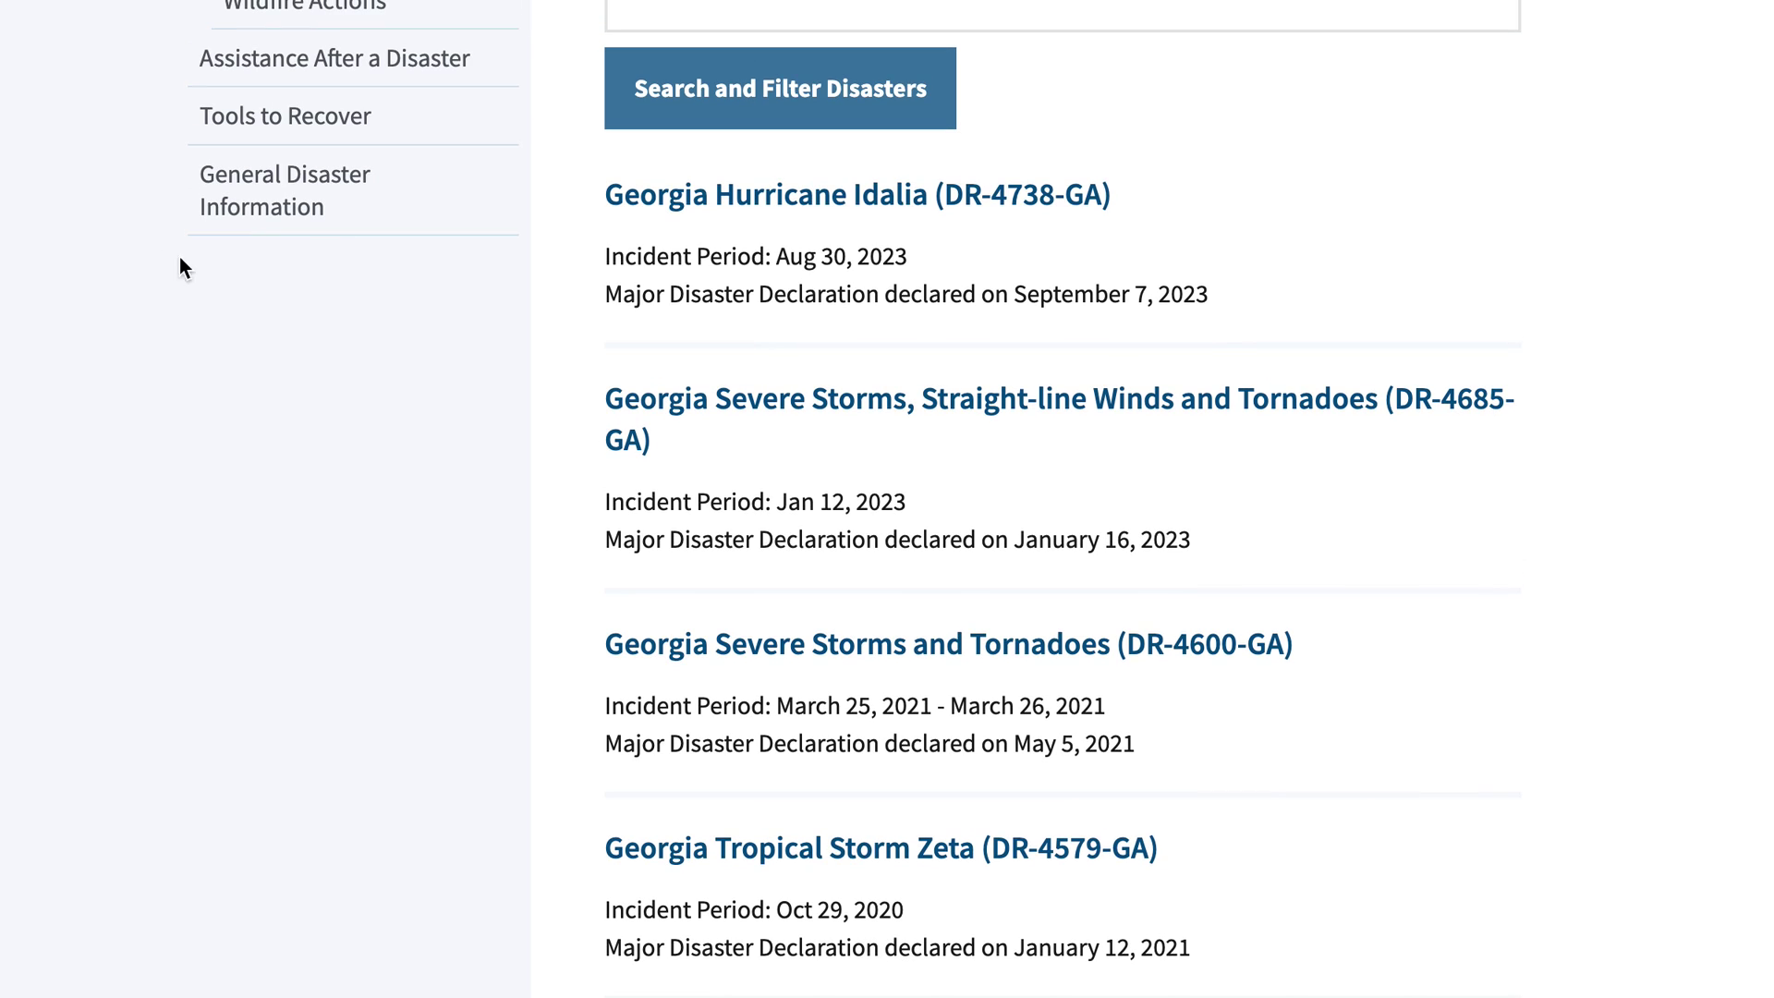
left_click(842, 194)
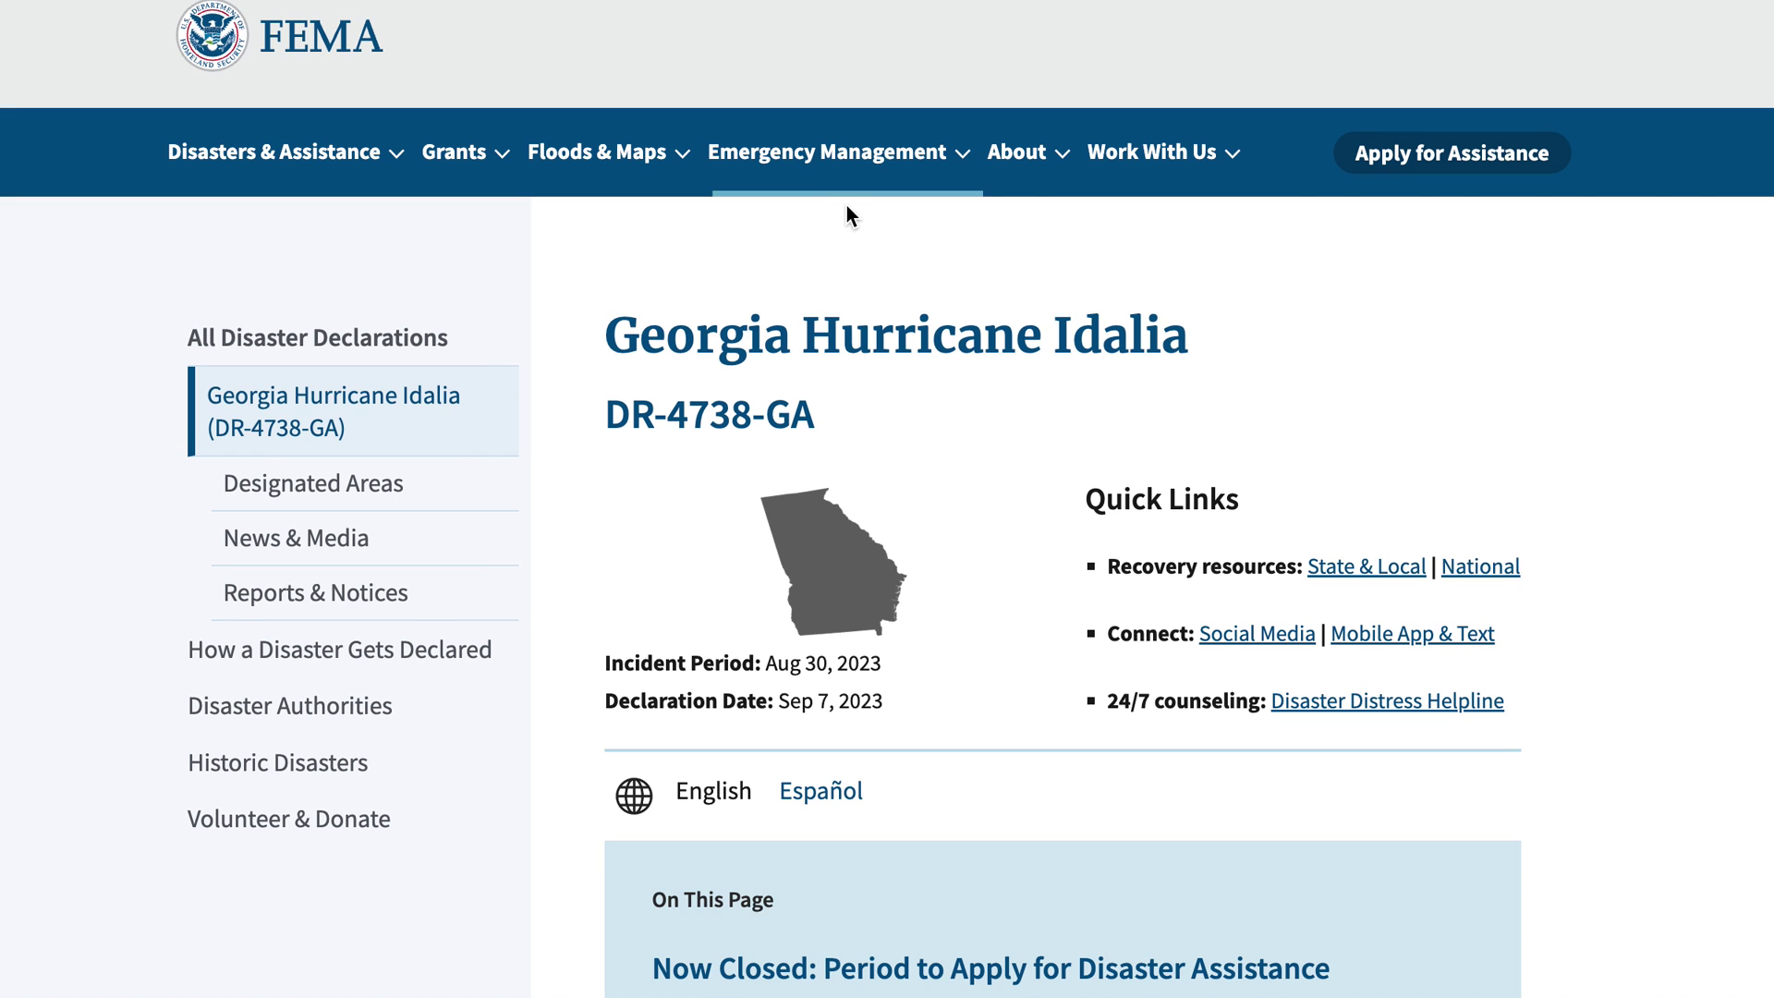
scroll(899, 248, "down", 1)
scroll(900, 248, "up", 1)
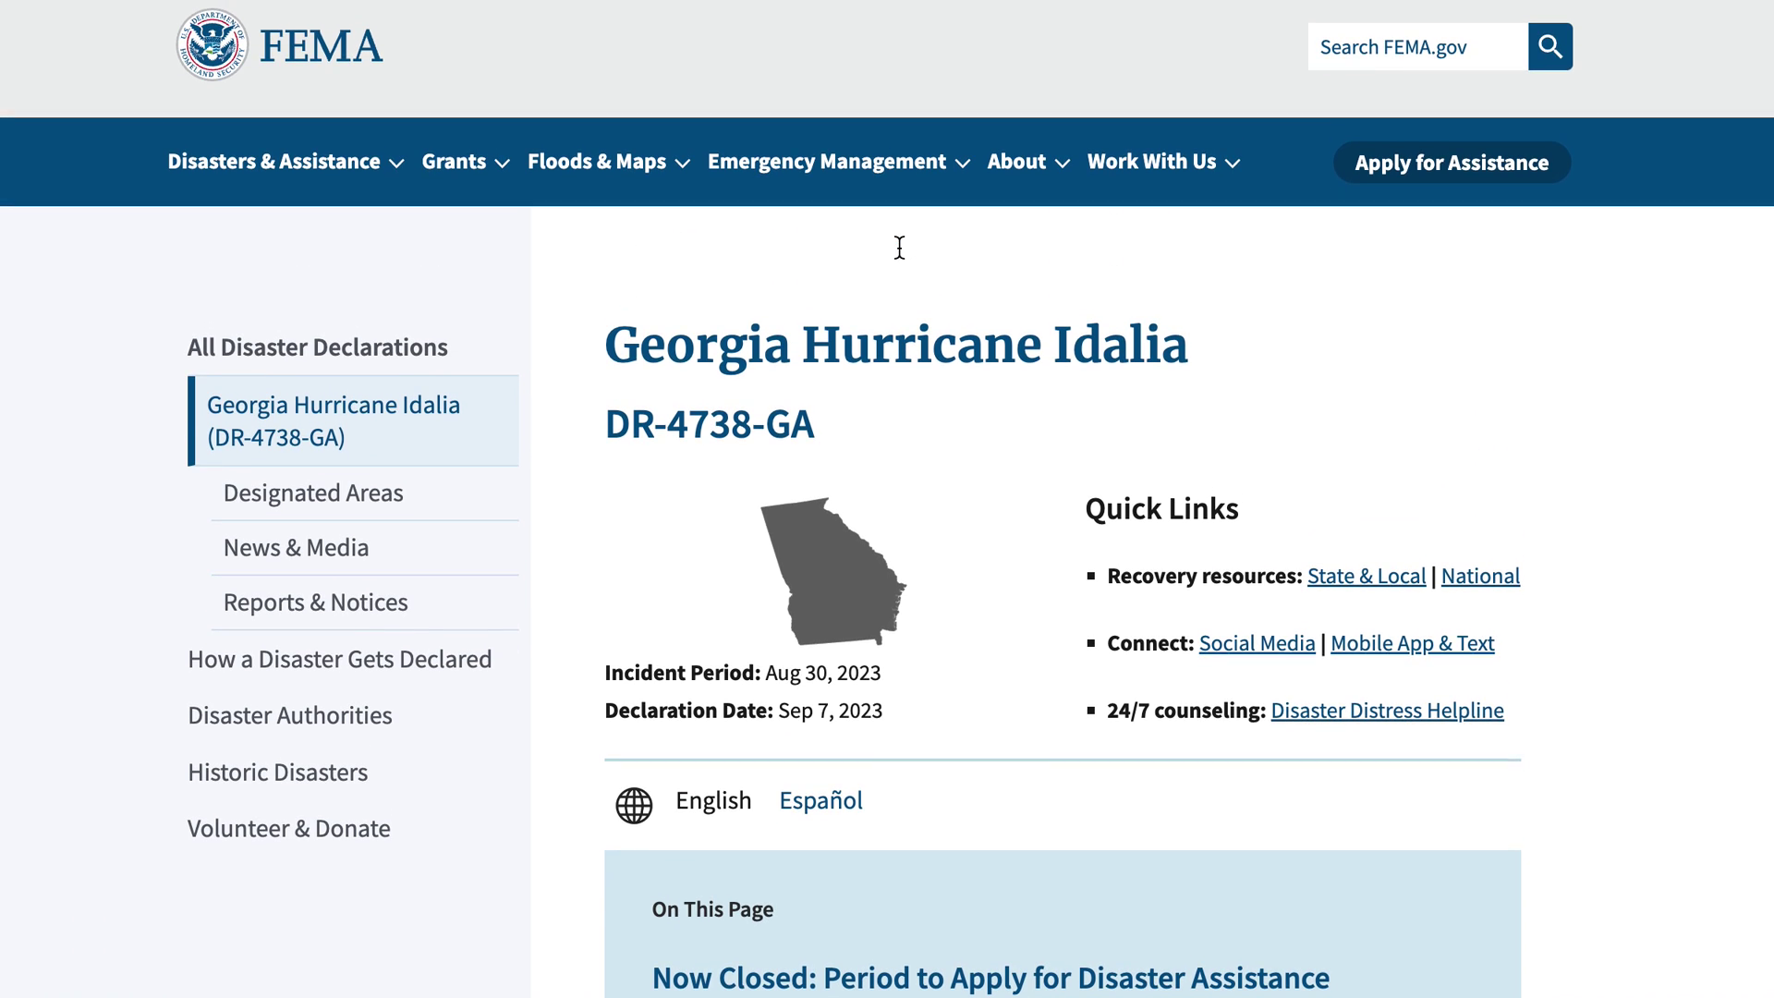
scroll(899, 246, "down", 2)
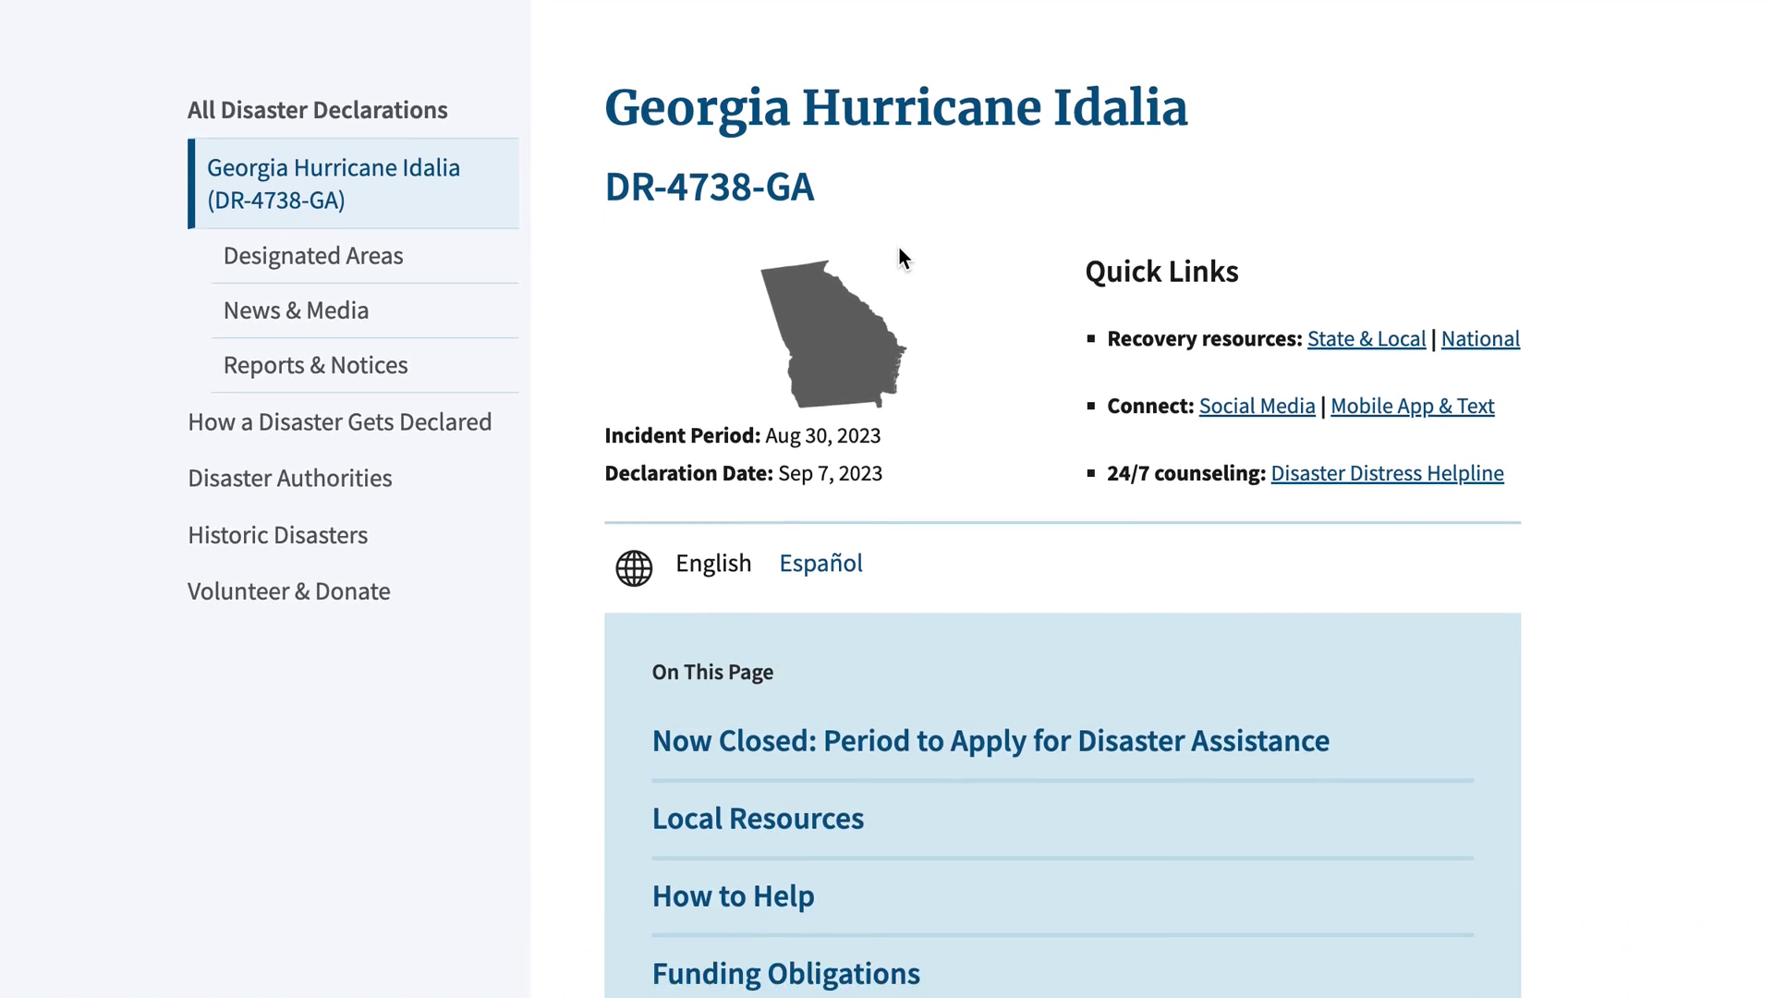
scroll(898, 258, "down", 2)
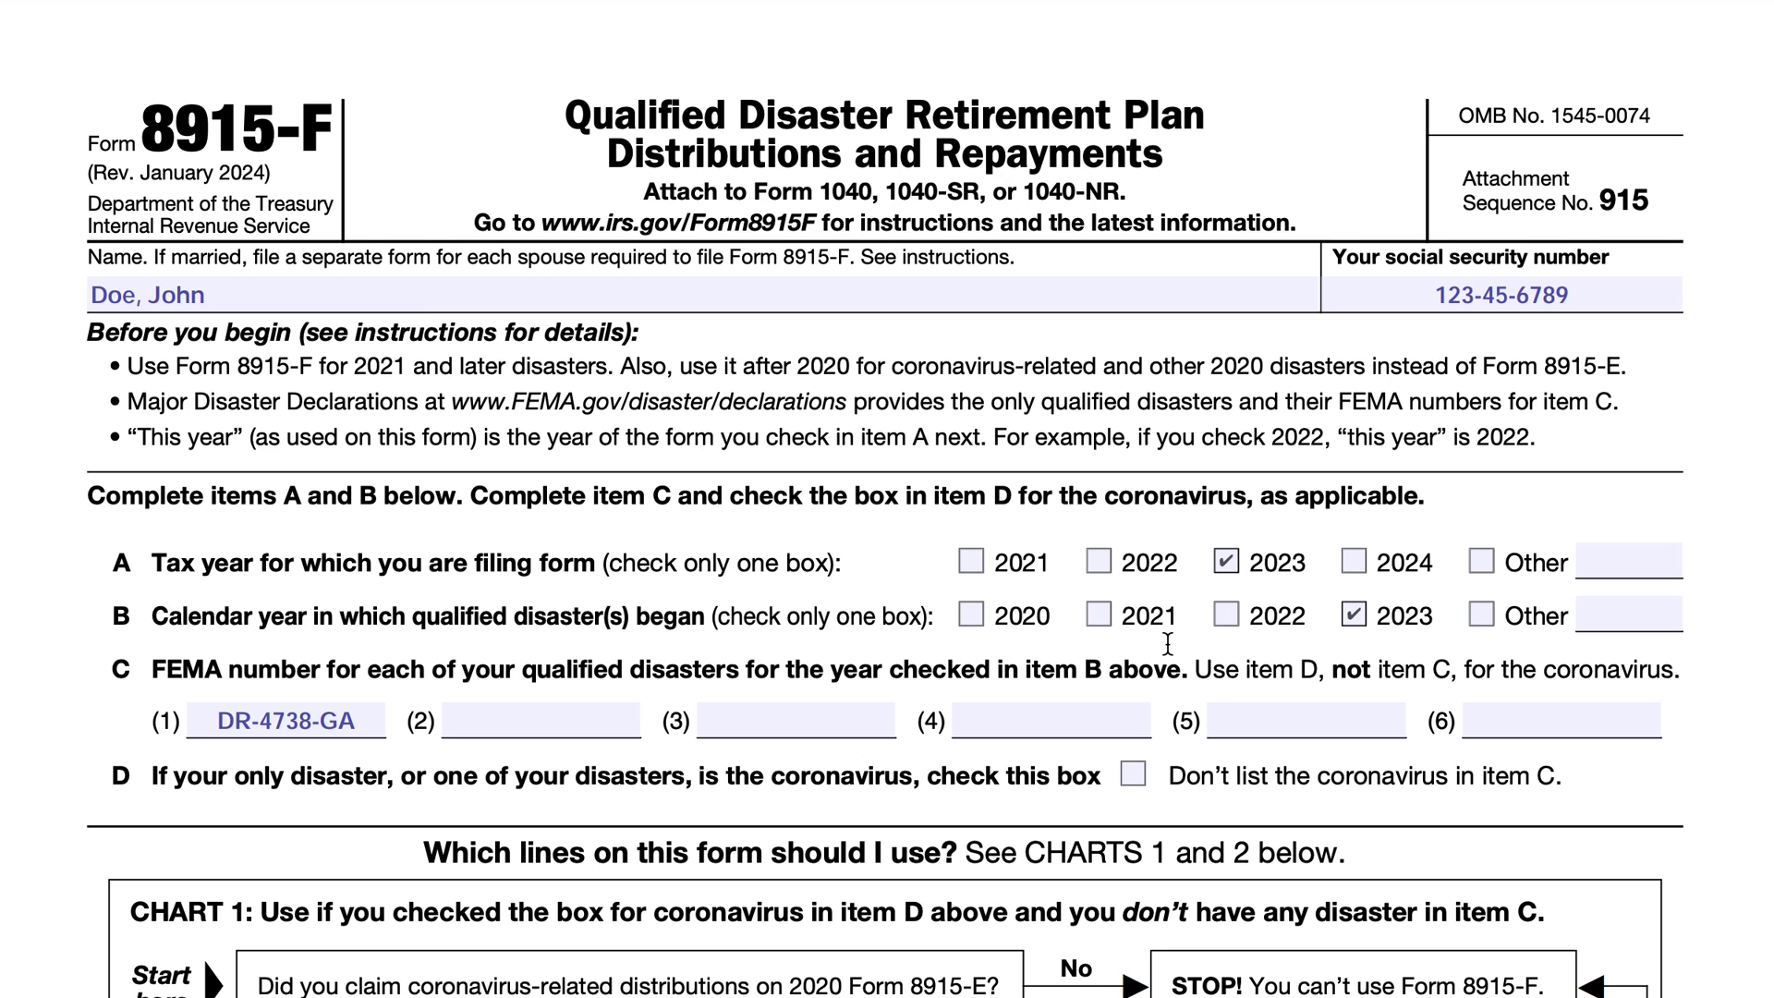
- Review items A through D and Charts 1 and 2 on Form 8915-F, briefly checking and unchecking the coronavirus box in item D
scroll(1168, 644, "down", 5)
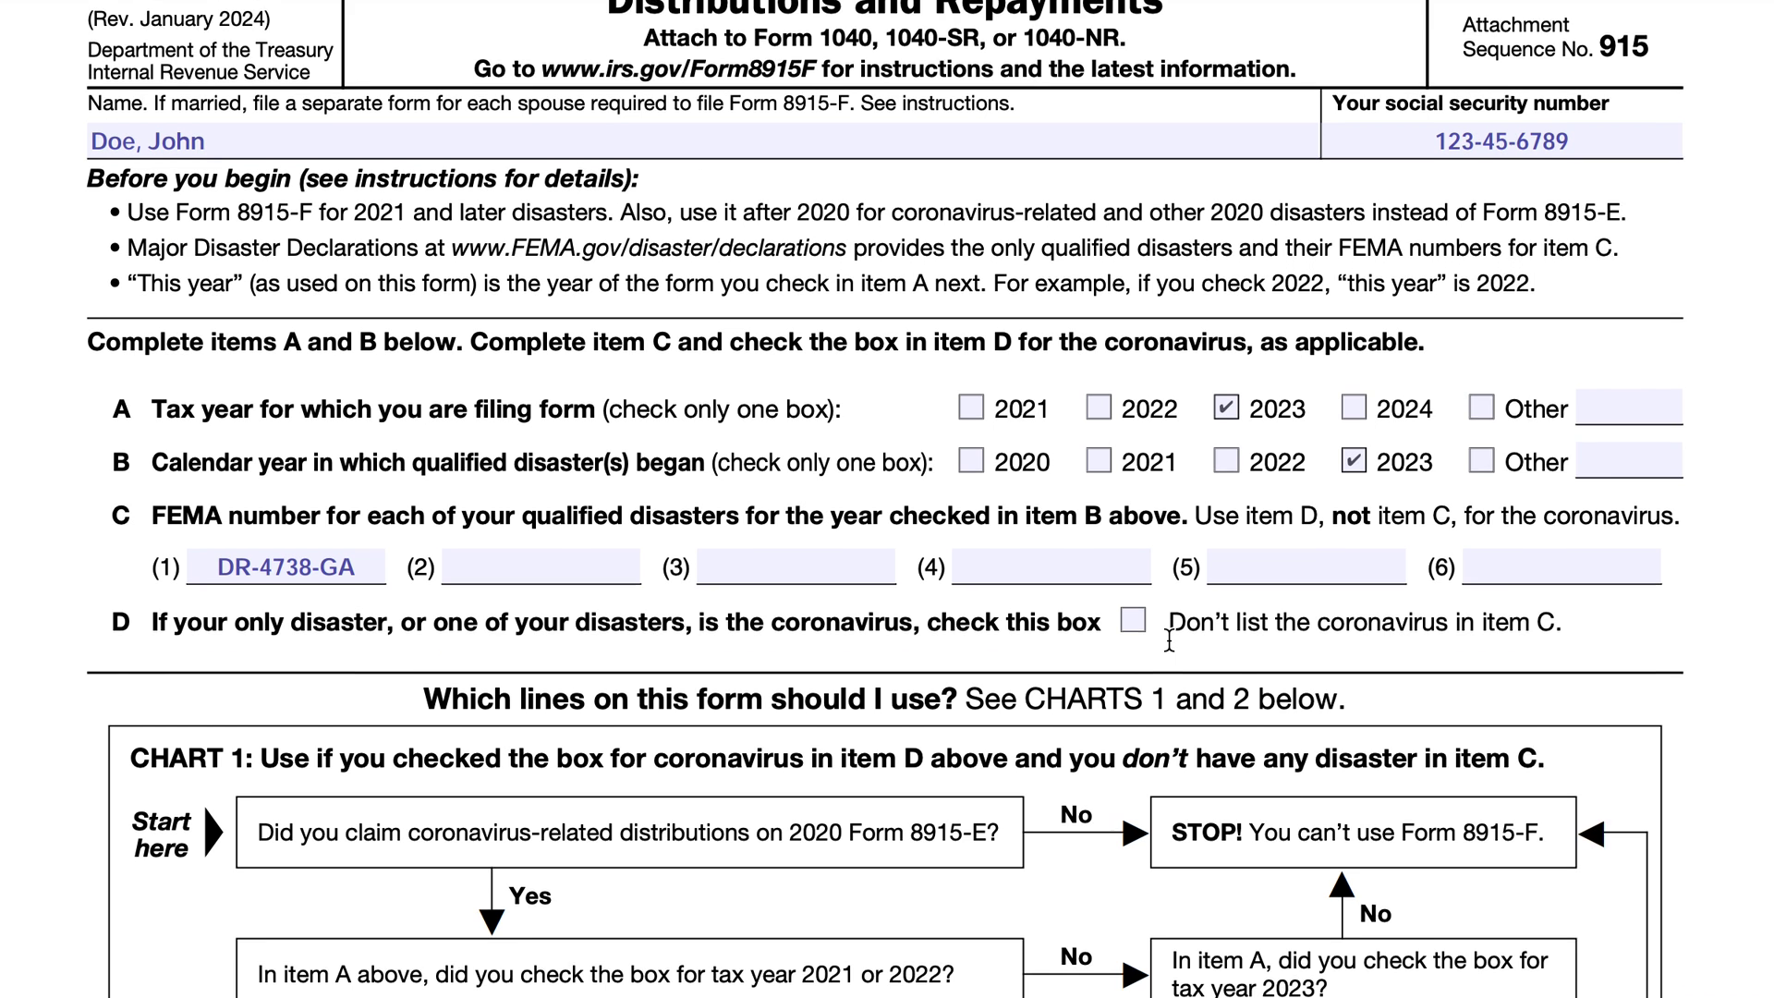
scroll(1169, 640, "down", 4)
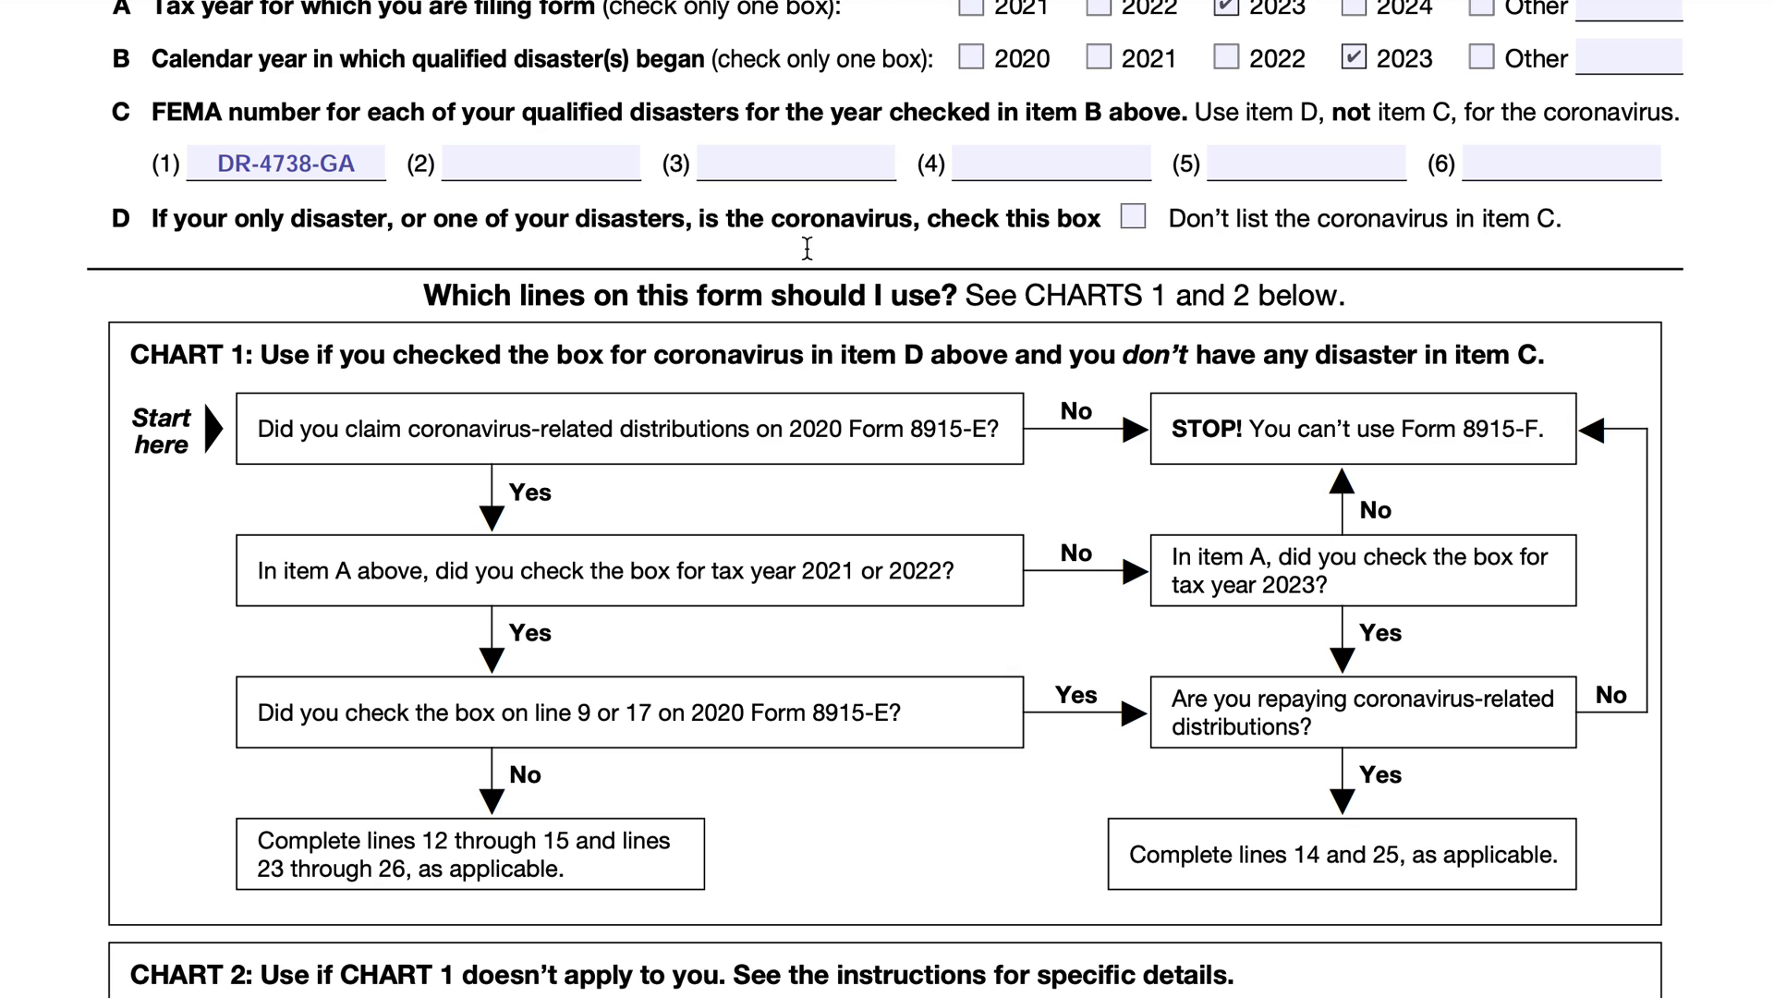
left_click(1133, 218)
left_click(1136, 225)
scroll(831, 311, "down", 4)
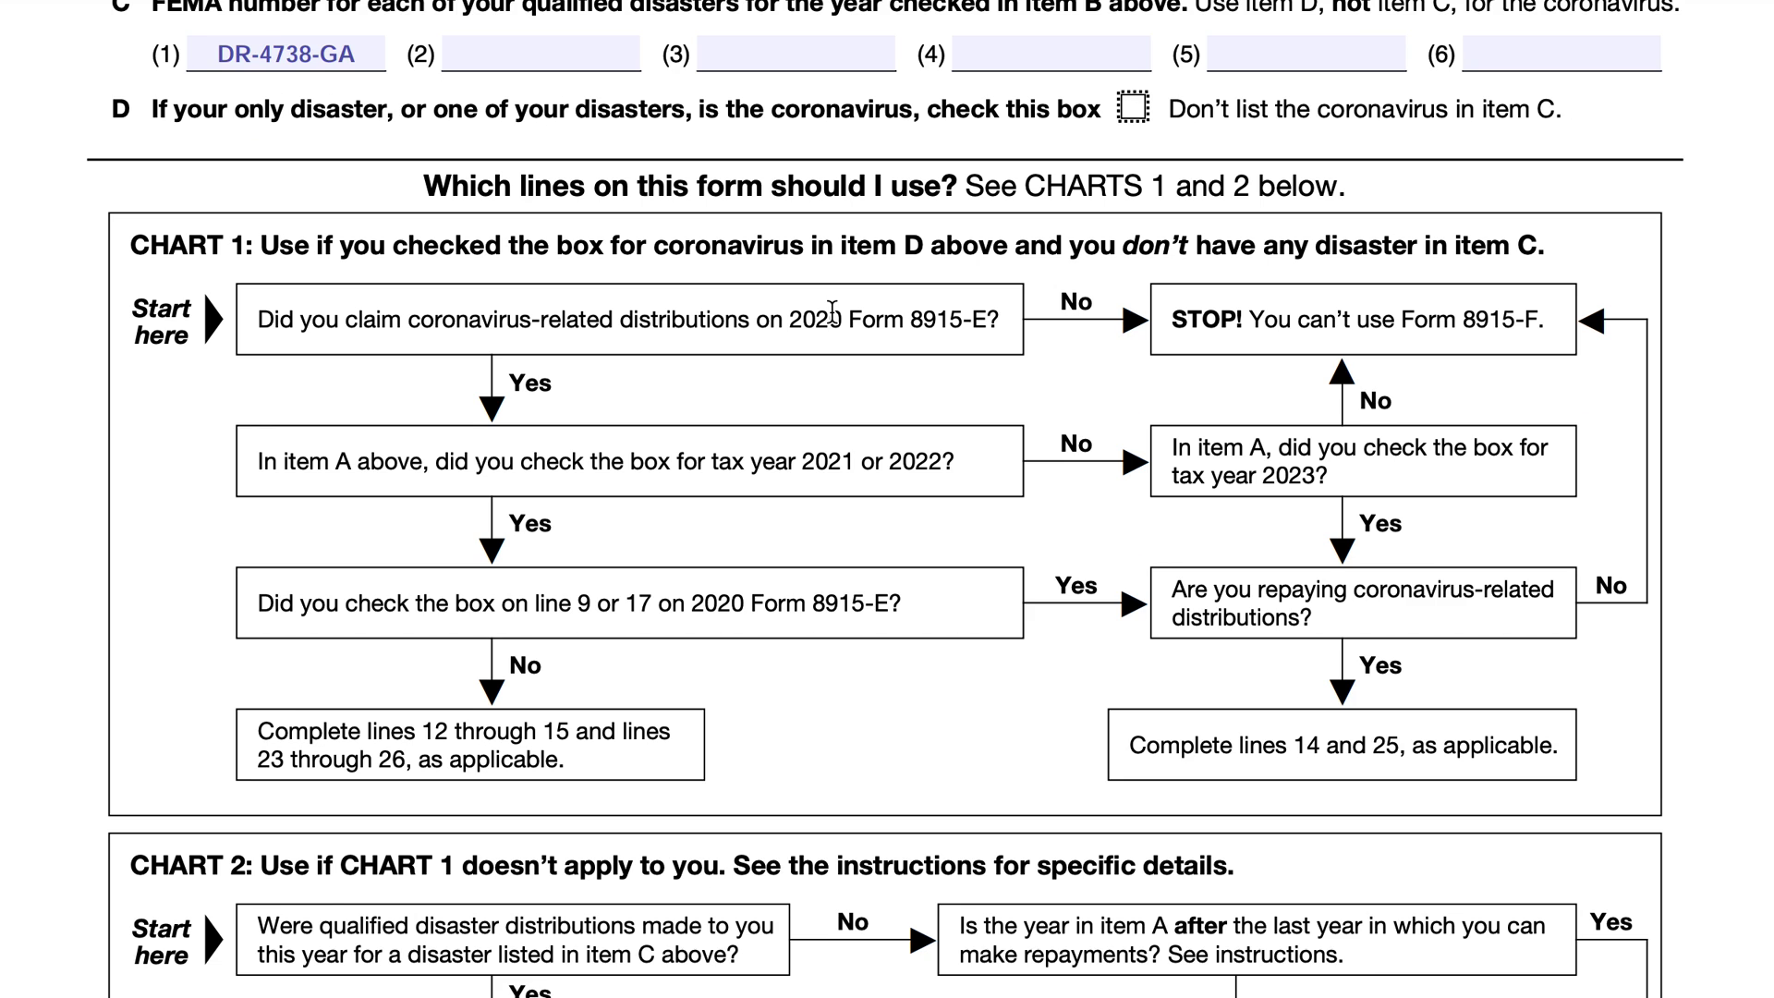
scroll(832, 312, "down", 4)
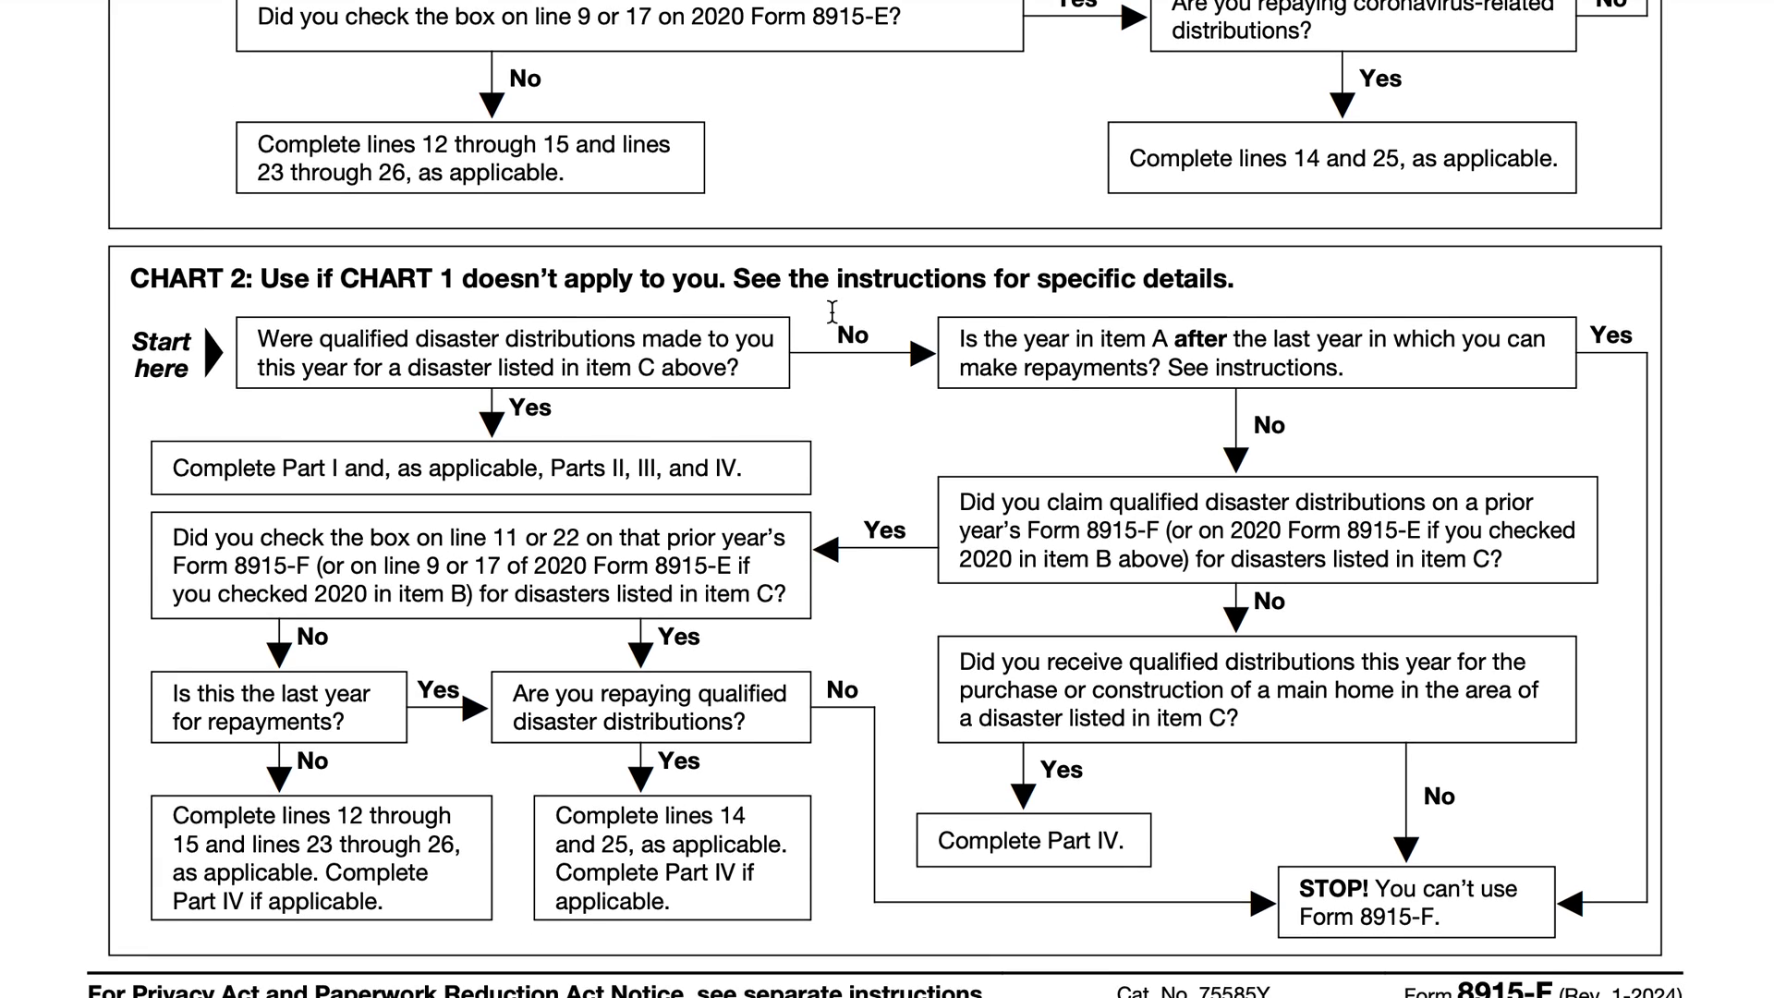
scroll(831, 312, "down", 1)
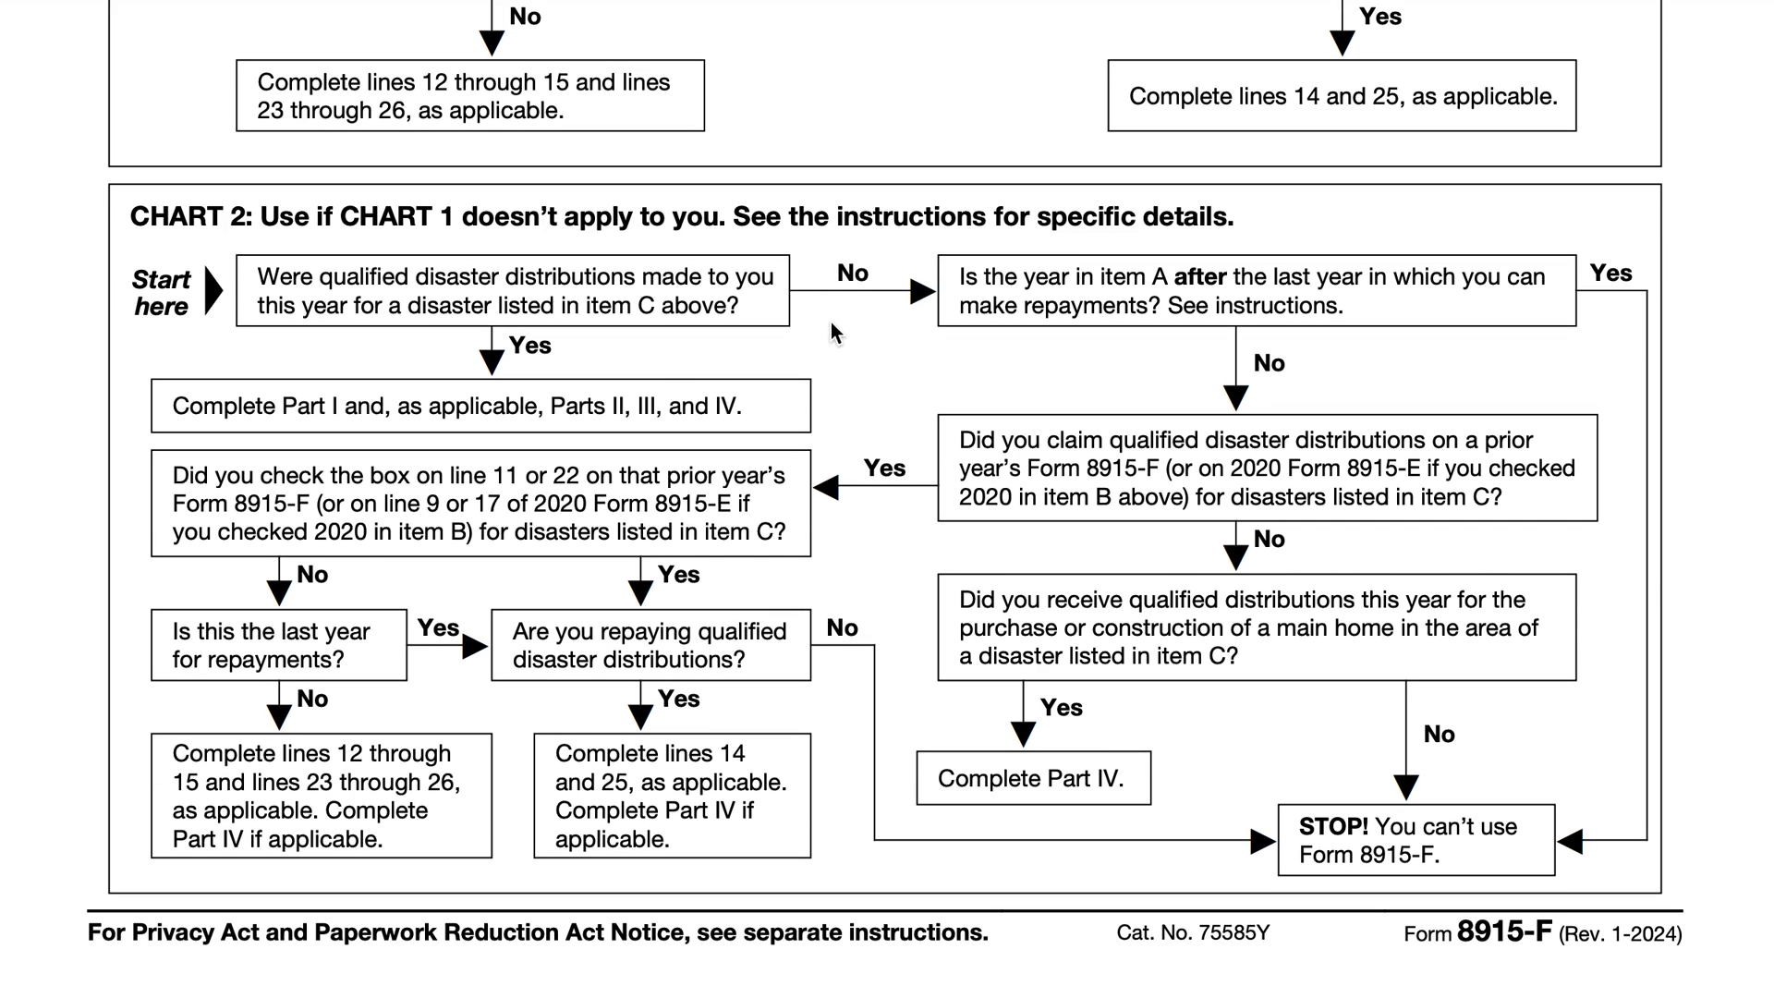
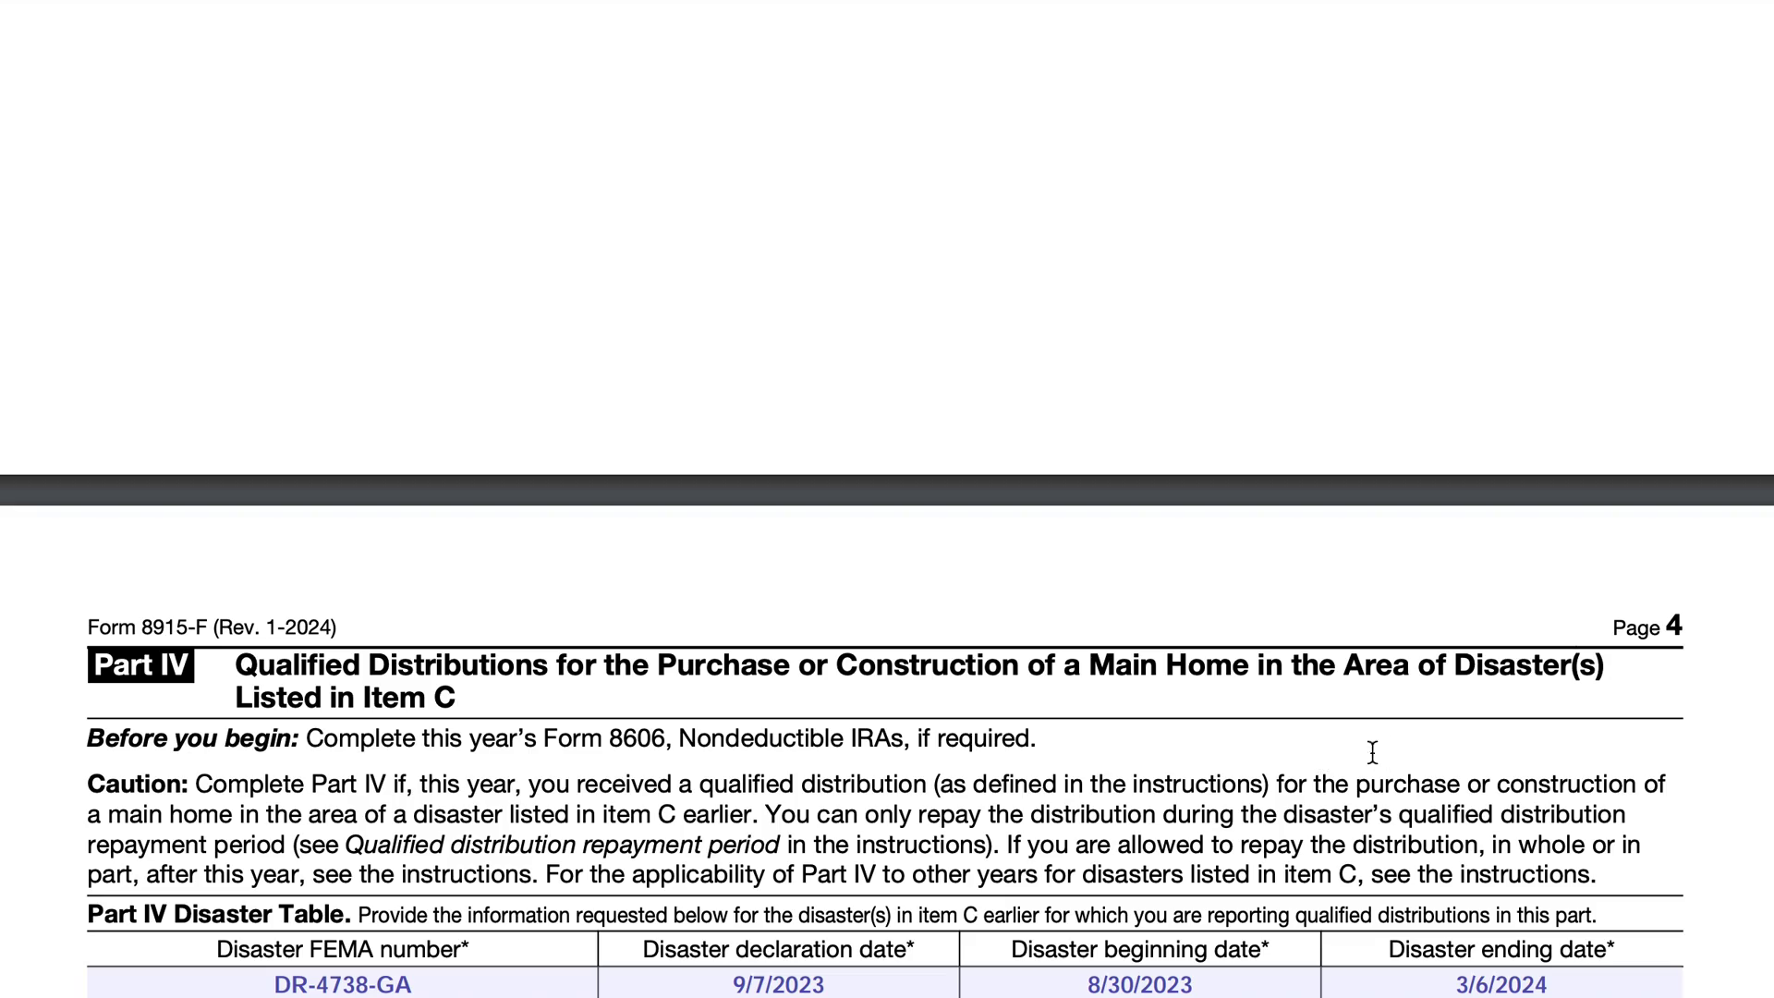
- Go back from Part IV through Parts III and II to the Part I Disaster Table and distribution date on page 2
scroll(1109, 737, "up", 4)
scroll(1107, 735, "up", 13)
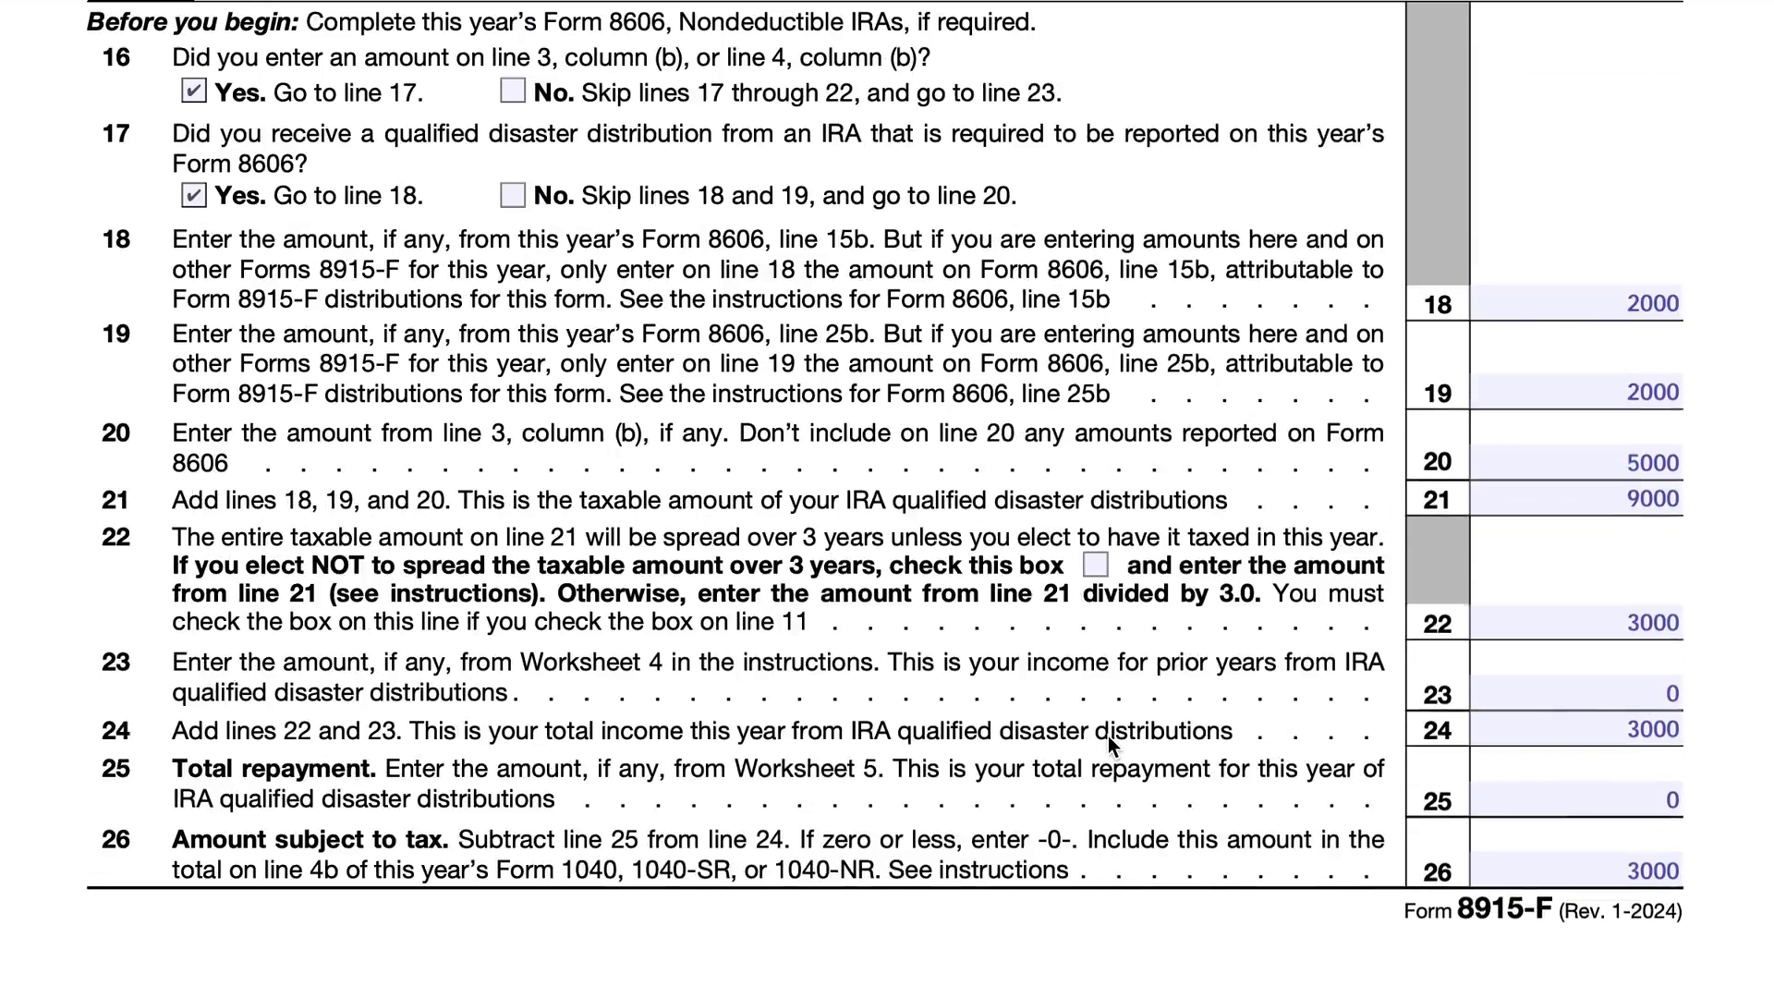
scroll(1109, 736, "up", 14)
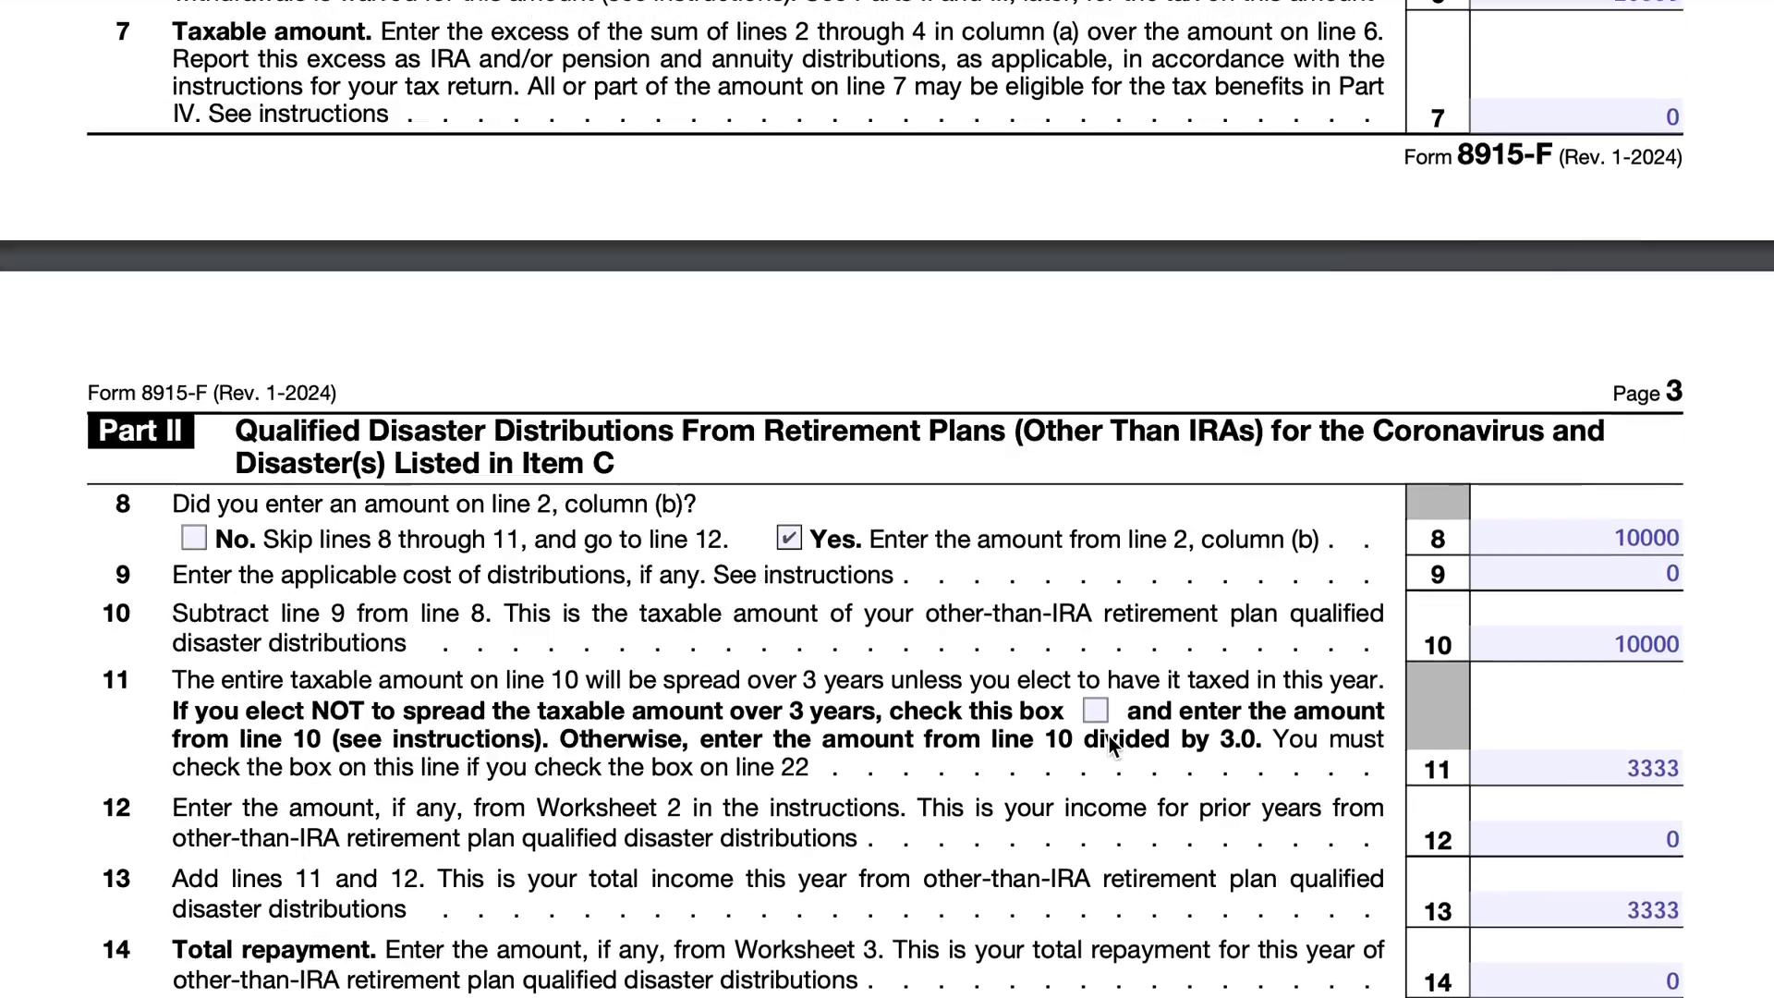
scroll(1109, 745, "up", 1)
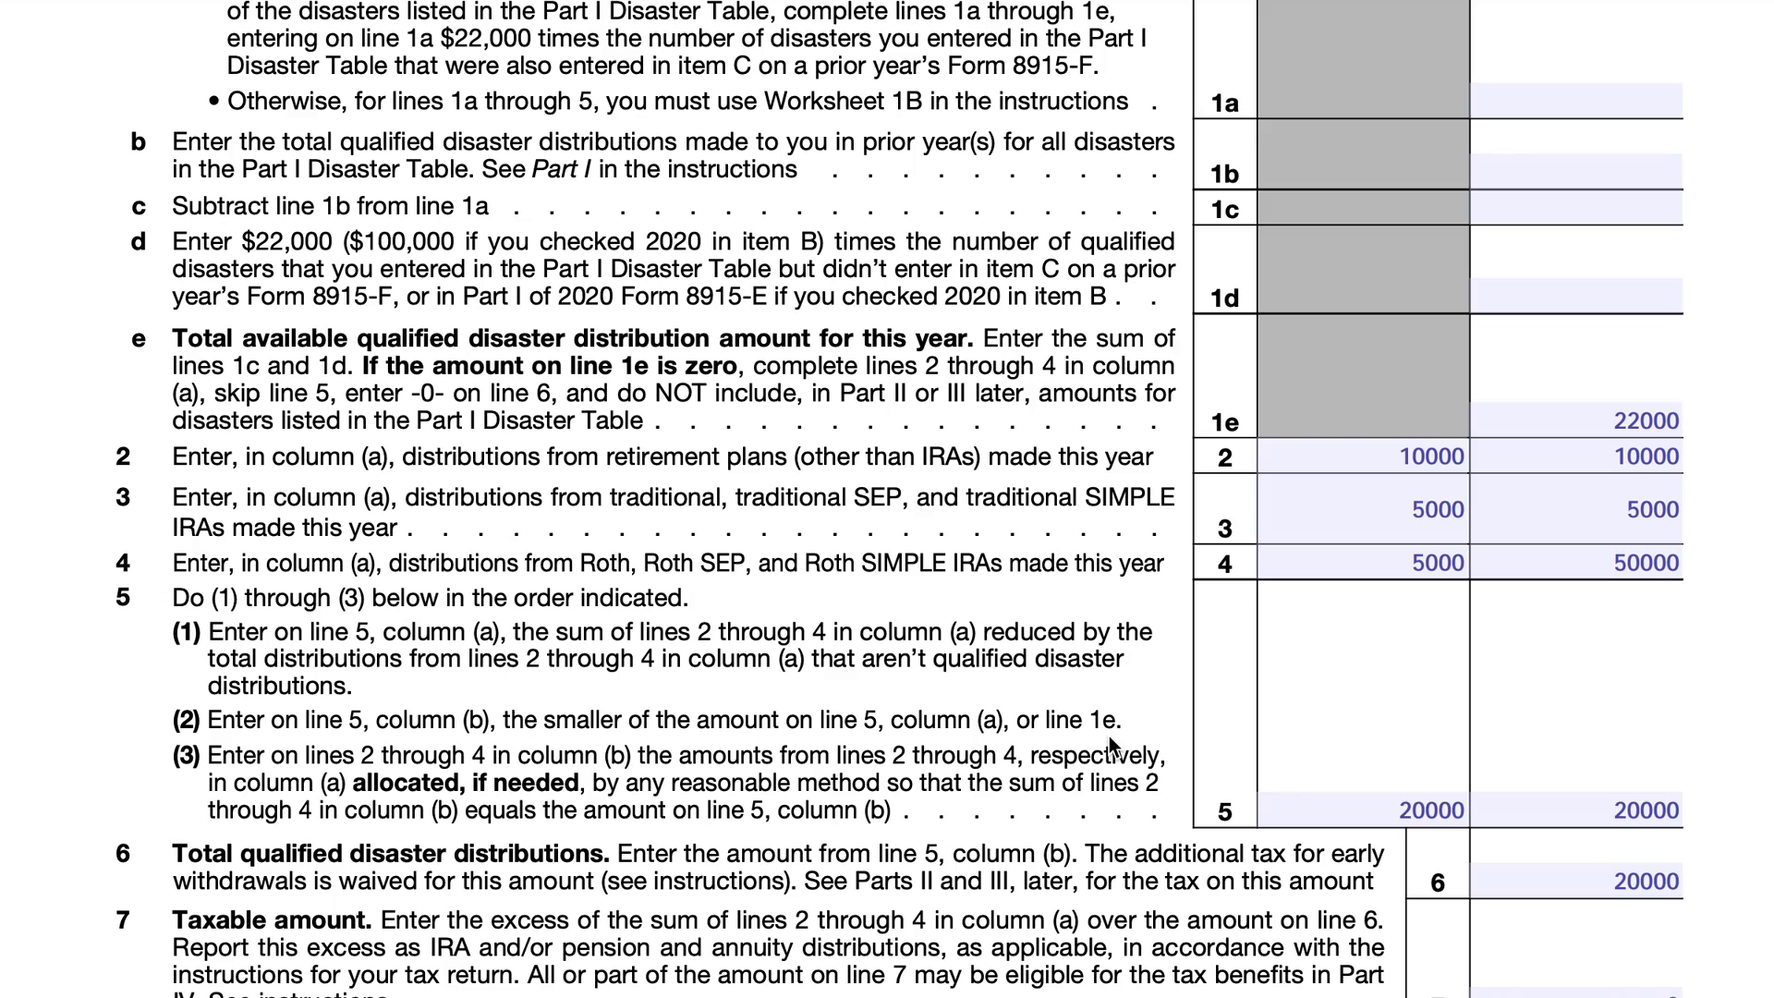
scroll(1079, 656, "up", 4)
scroll(1079, 656, "up", 5)
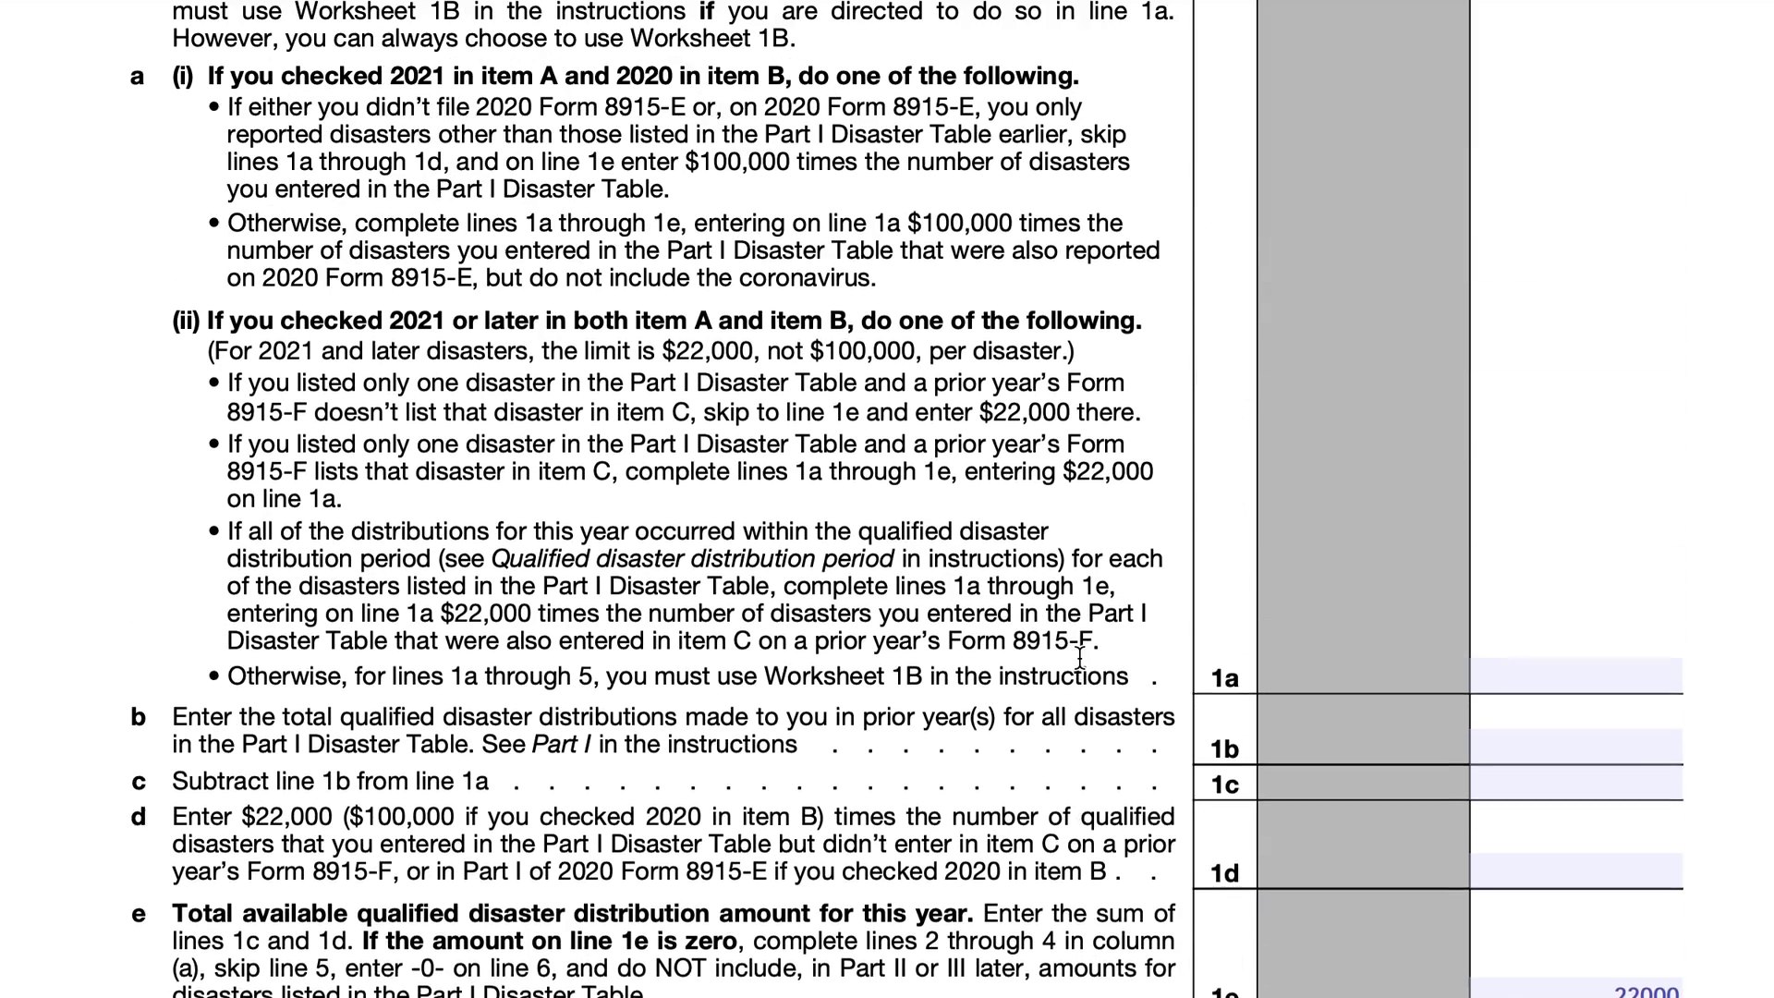
scroll(1079, 658, "up", 3)
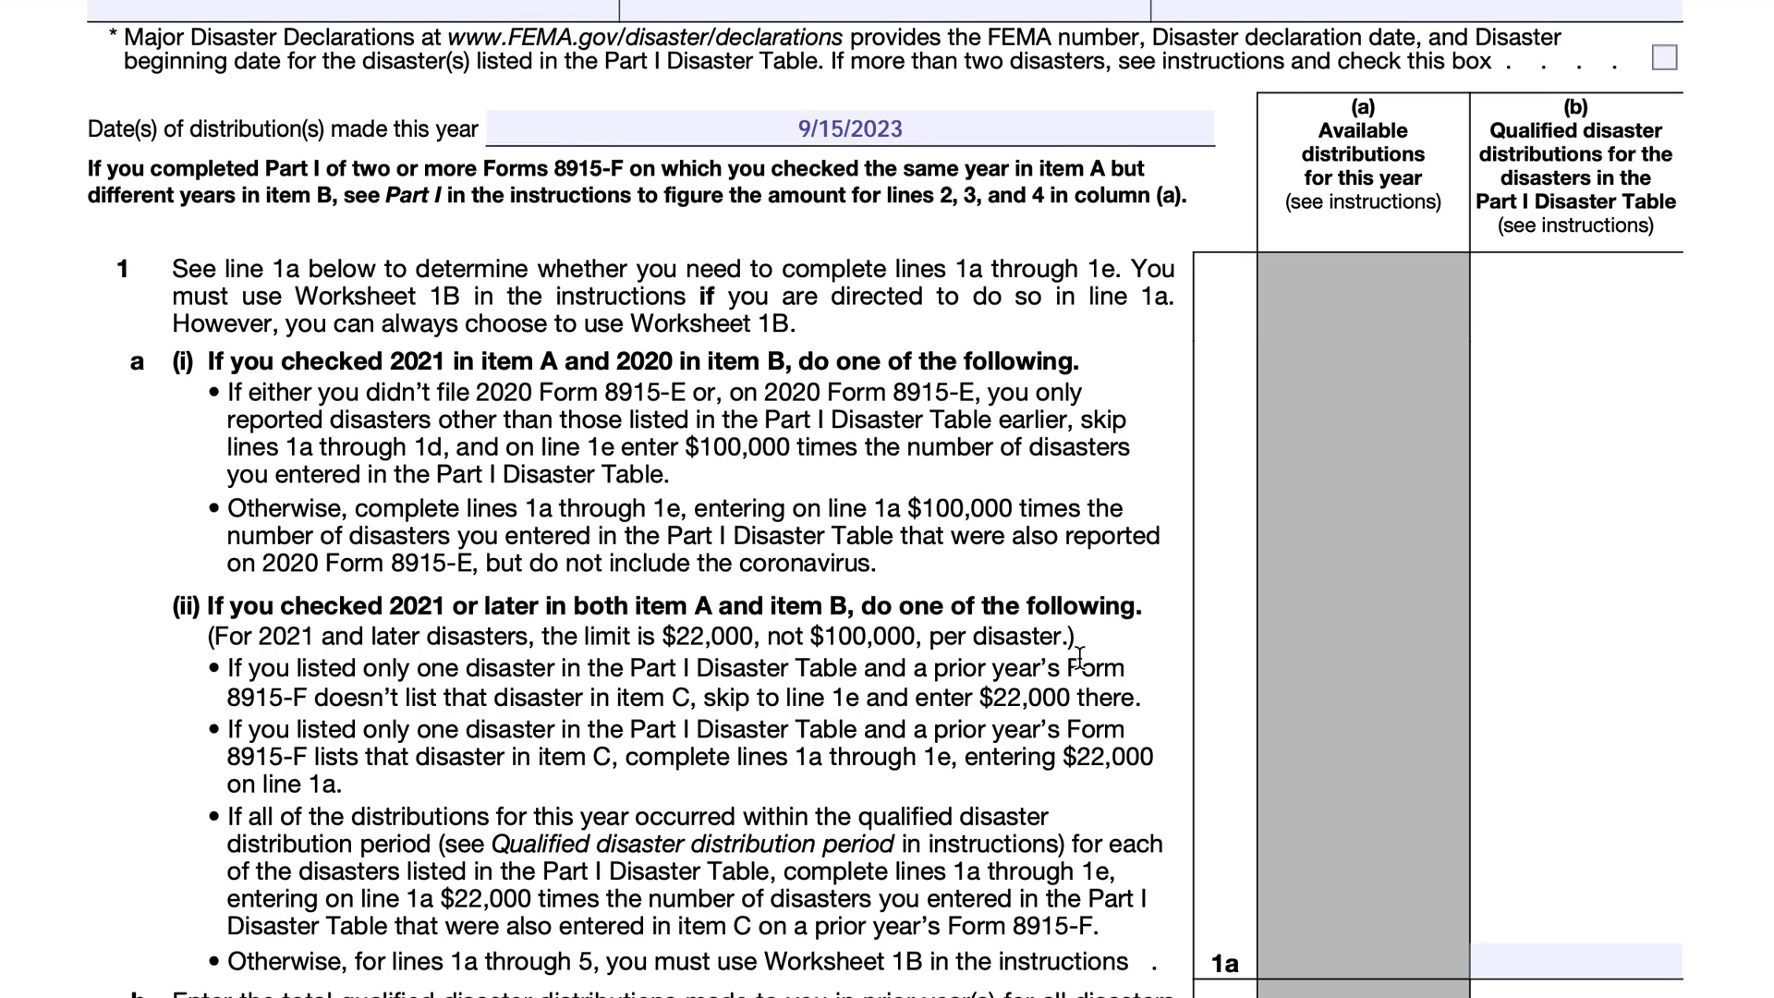
scroll(1079, 658, "up", 3)
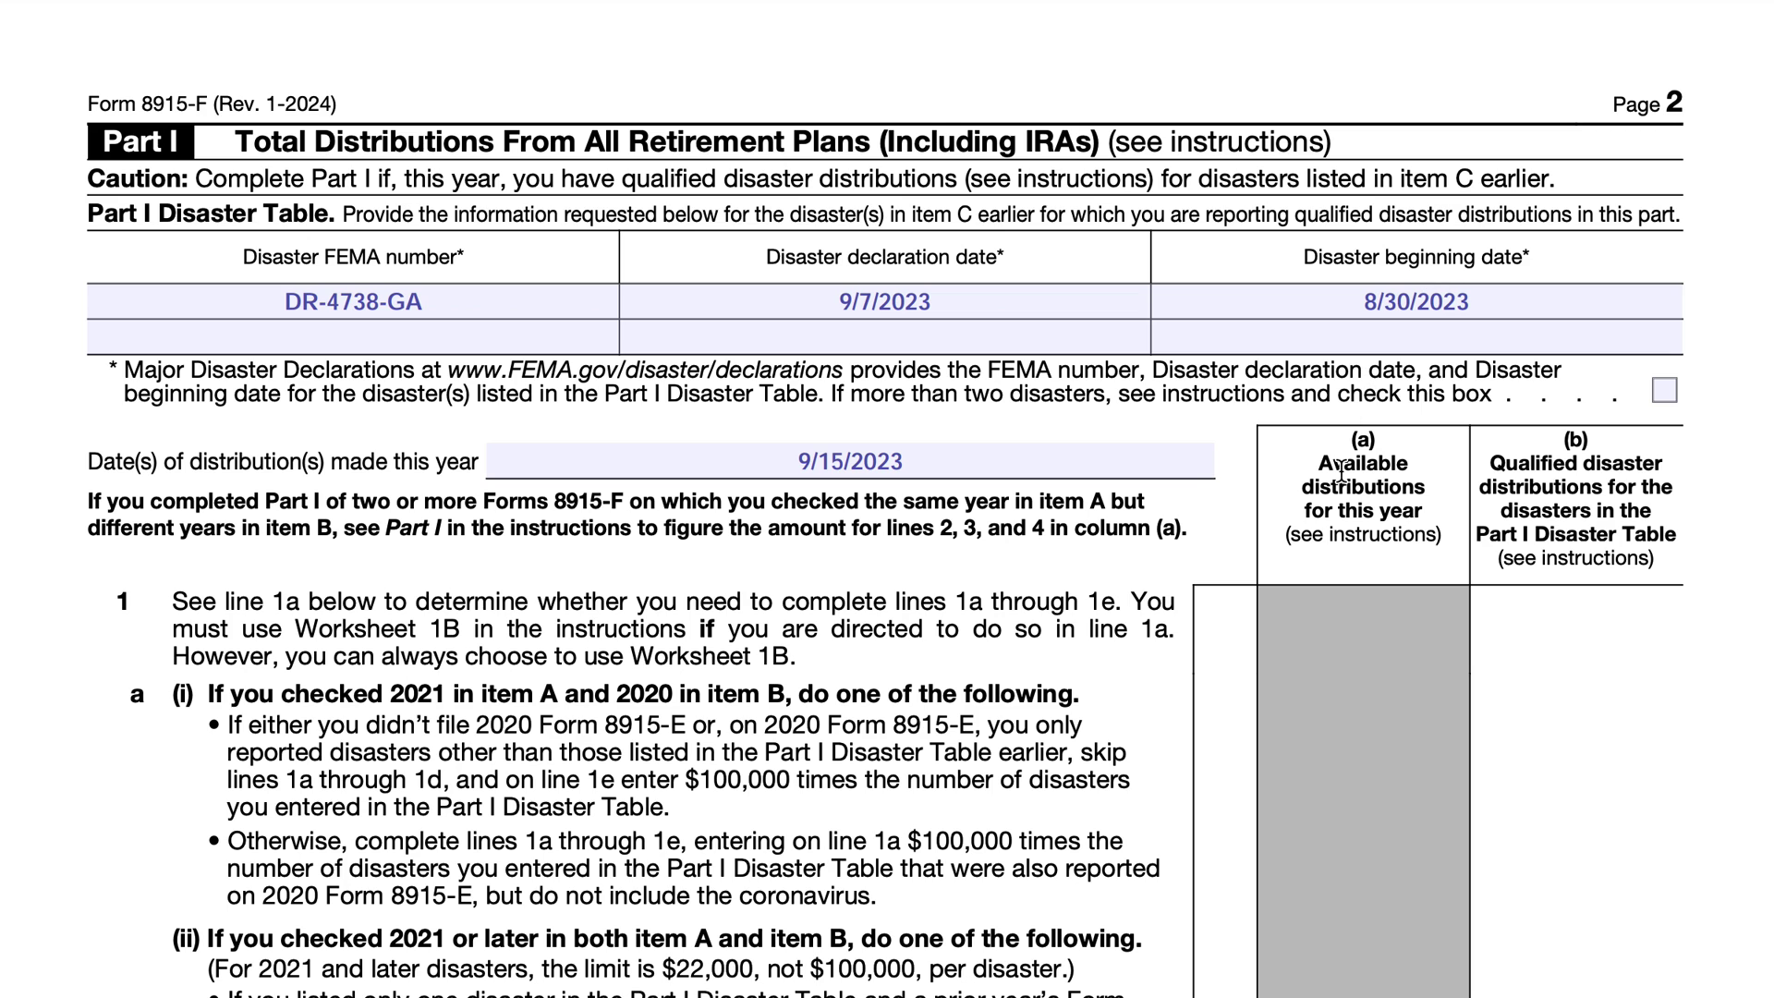
- Recheck the tax year, disaster year and FEMA number in items A through C on page 1 of the form
scroll(1317, 532, "down", 3)
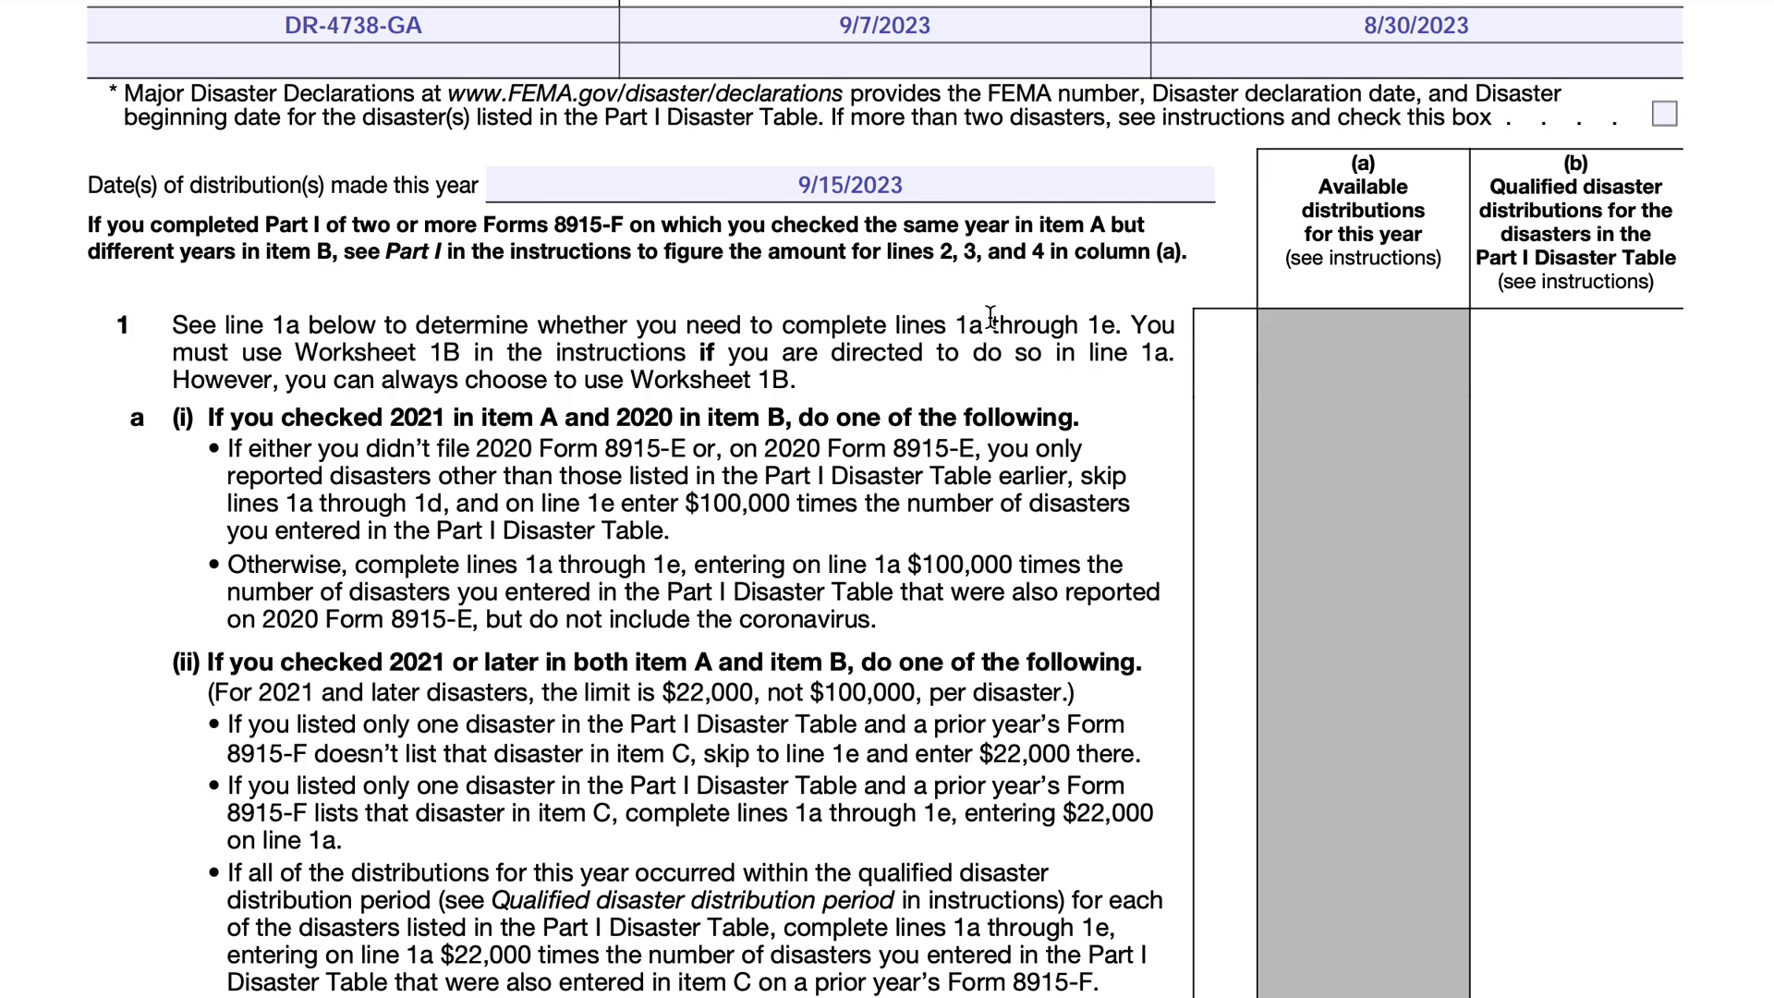
scroll(989, 317, "up", 3)
scroll(990, 317, "up", 15)
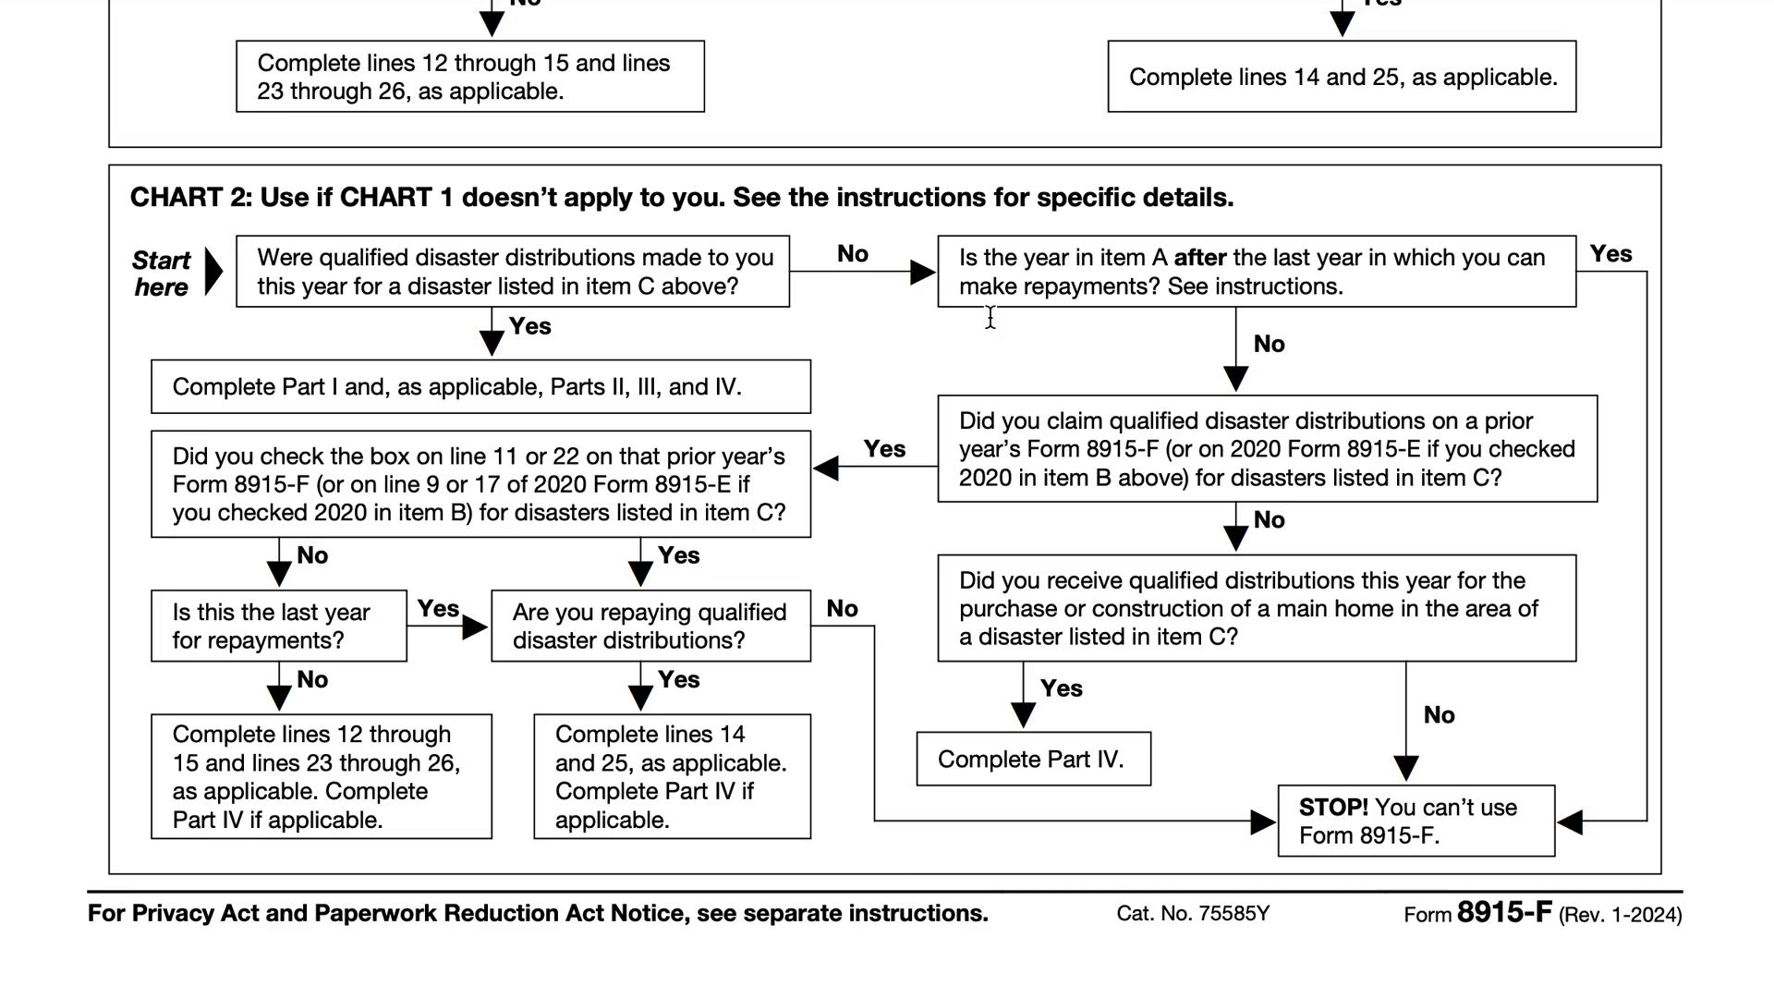
scroll(990, 317, "up", 8)
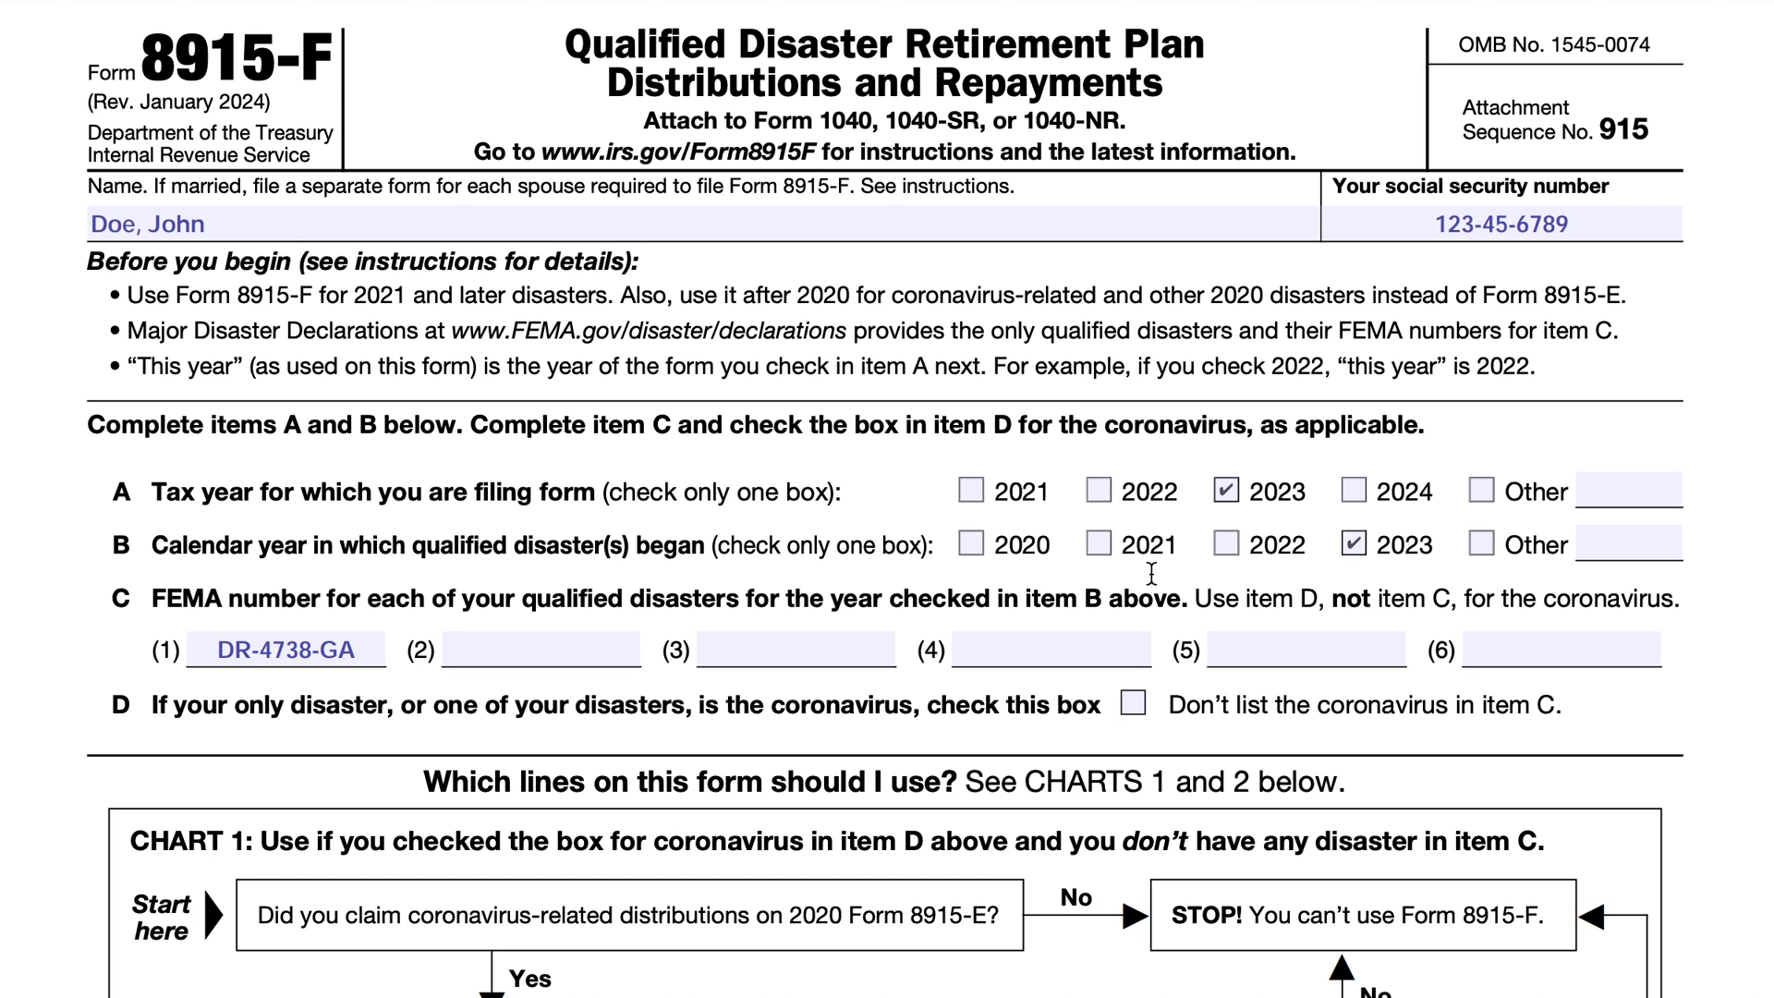
- Examine the Part I line 1a instructions to determine whether lines 1a through 1d must be completed for a single 2023 disaster
scroll(1151, 573, "down", 20)
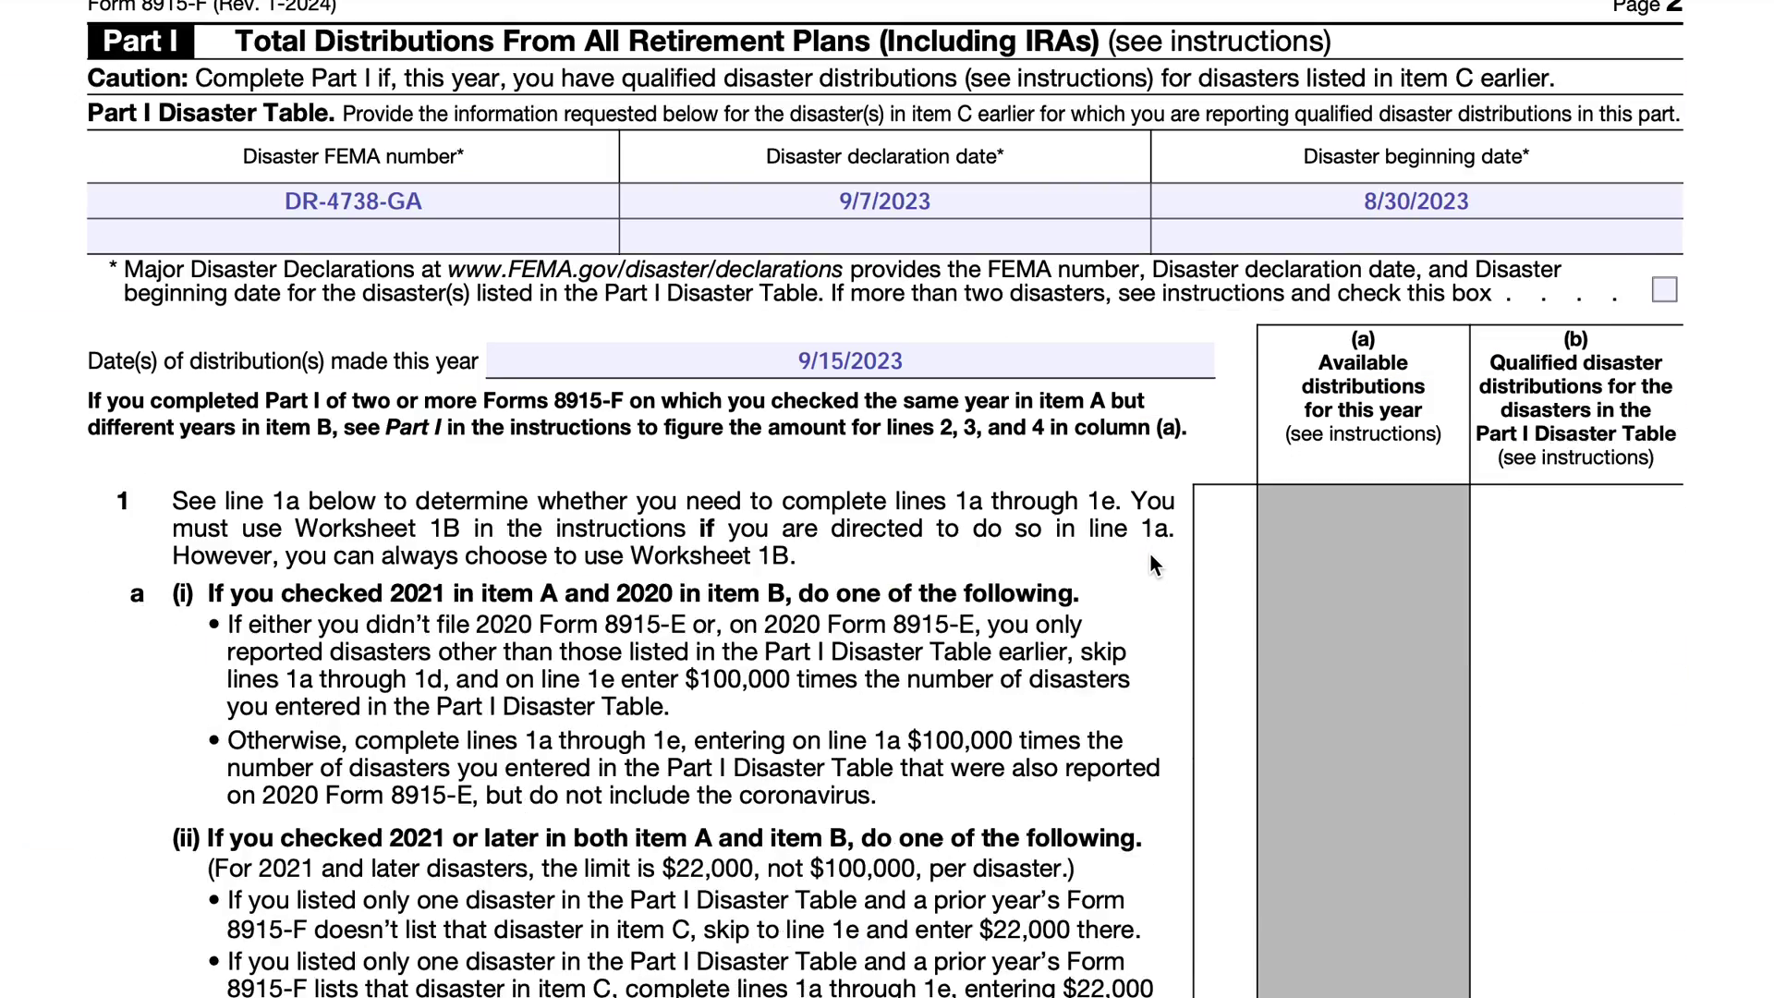
scroll(1152, 563, "down", 13)
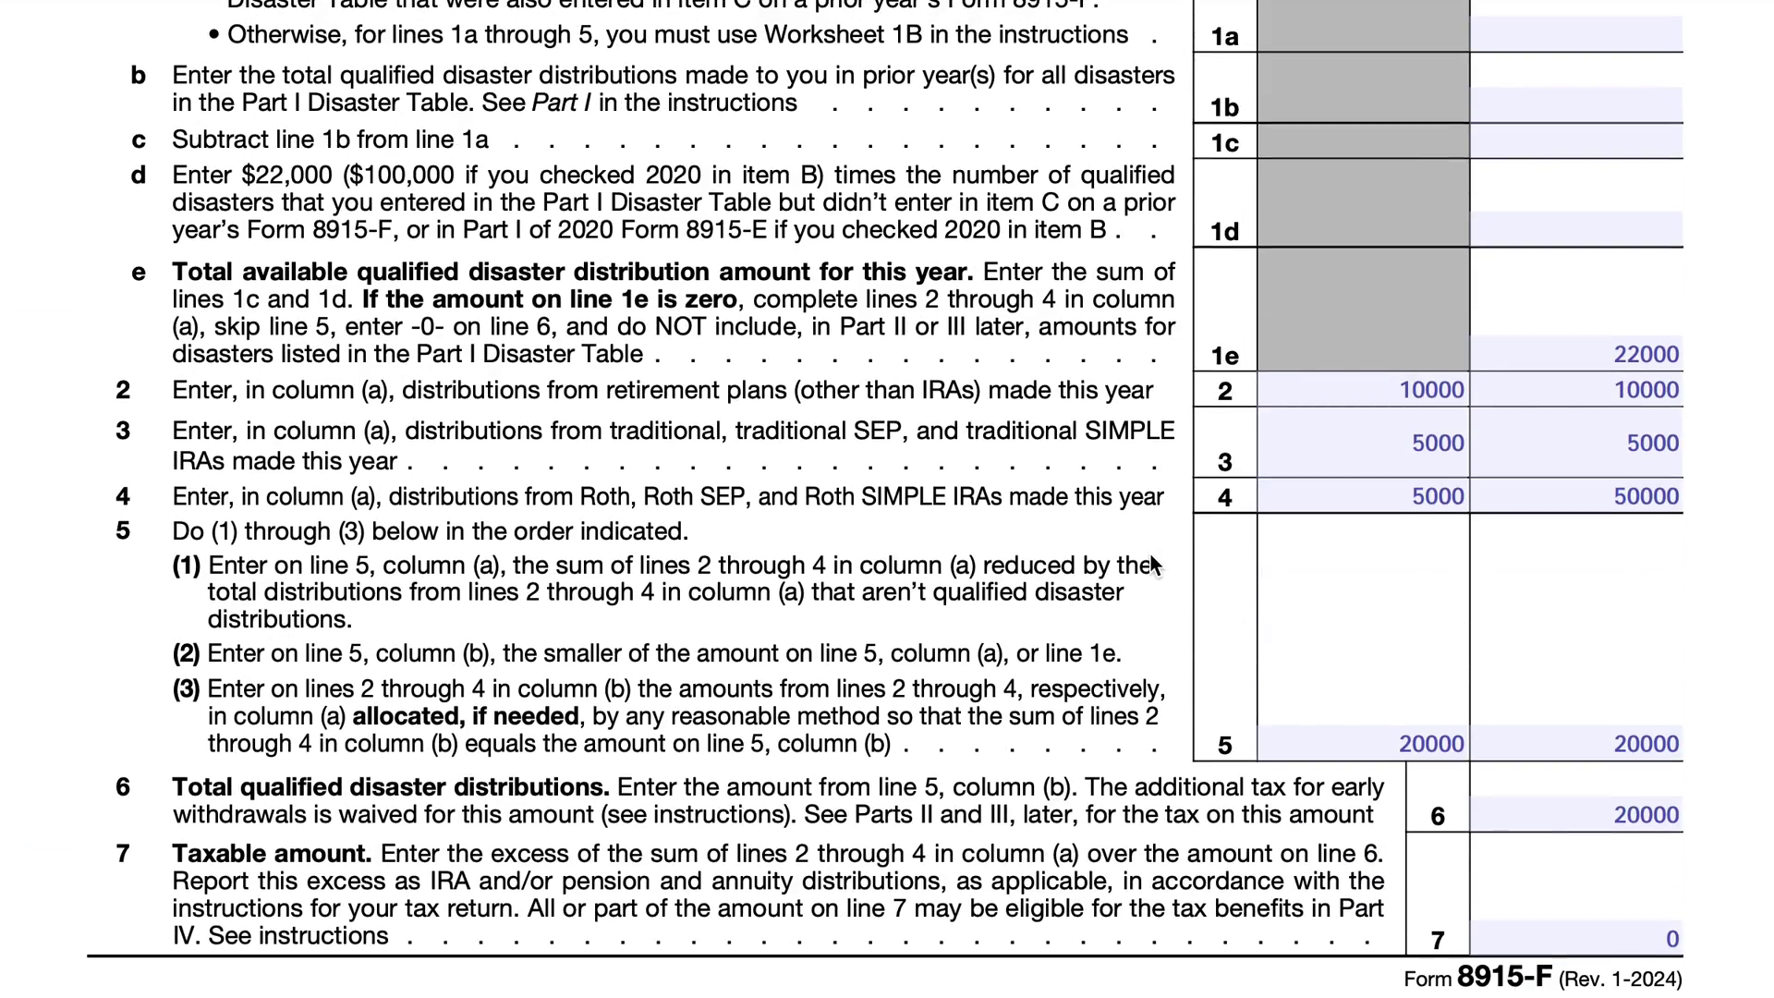
scroll(1229, 494, "up", 5)
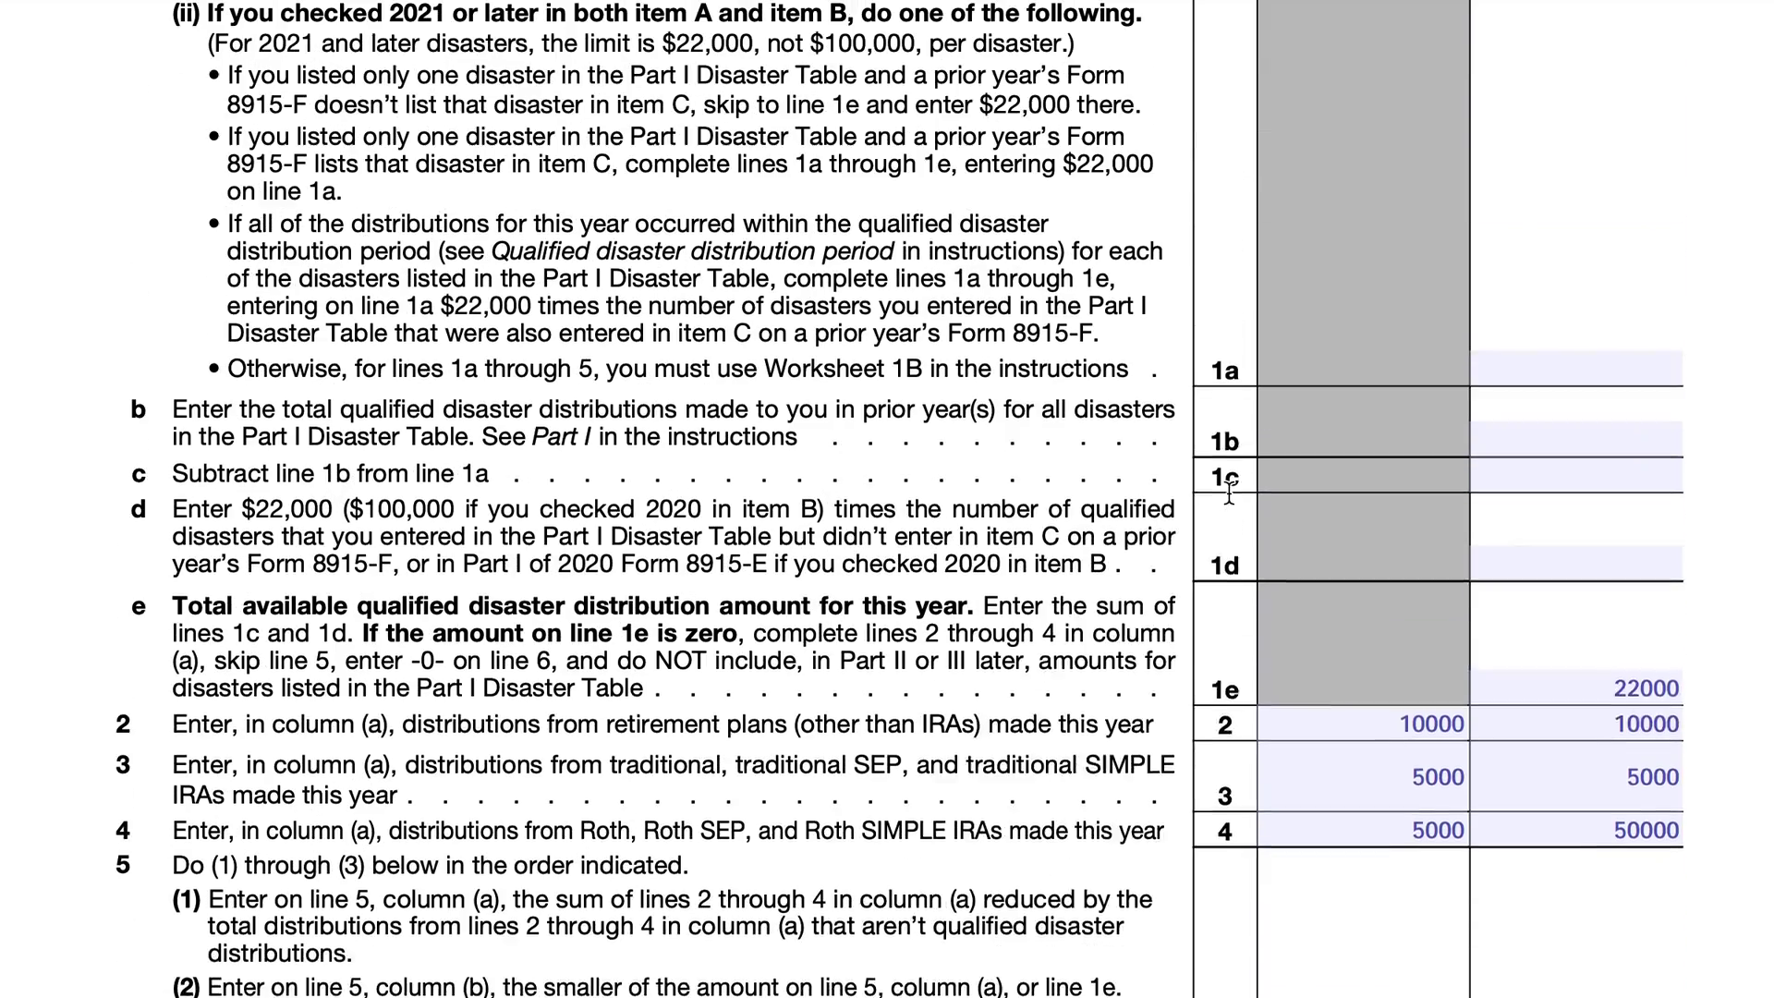
scroll(1229, 494, "up", 4)
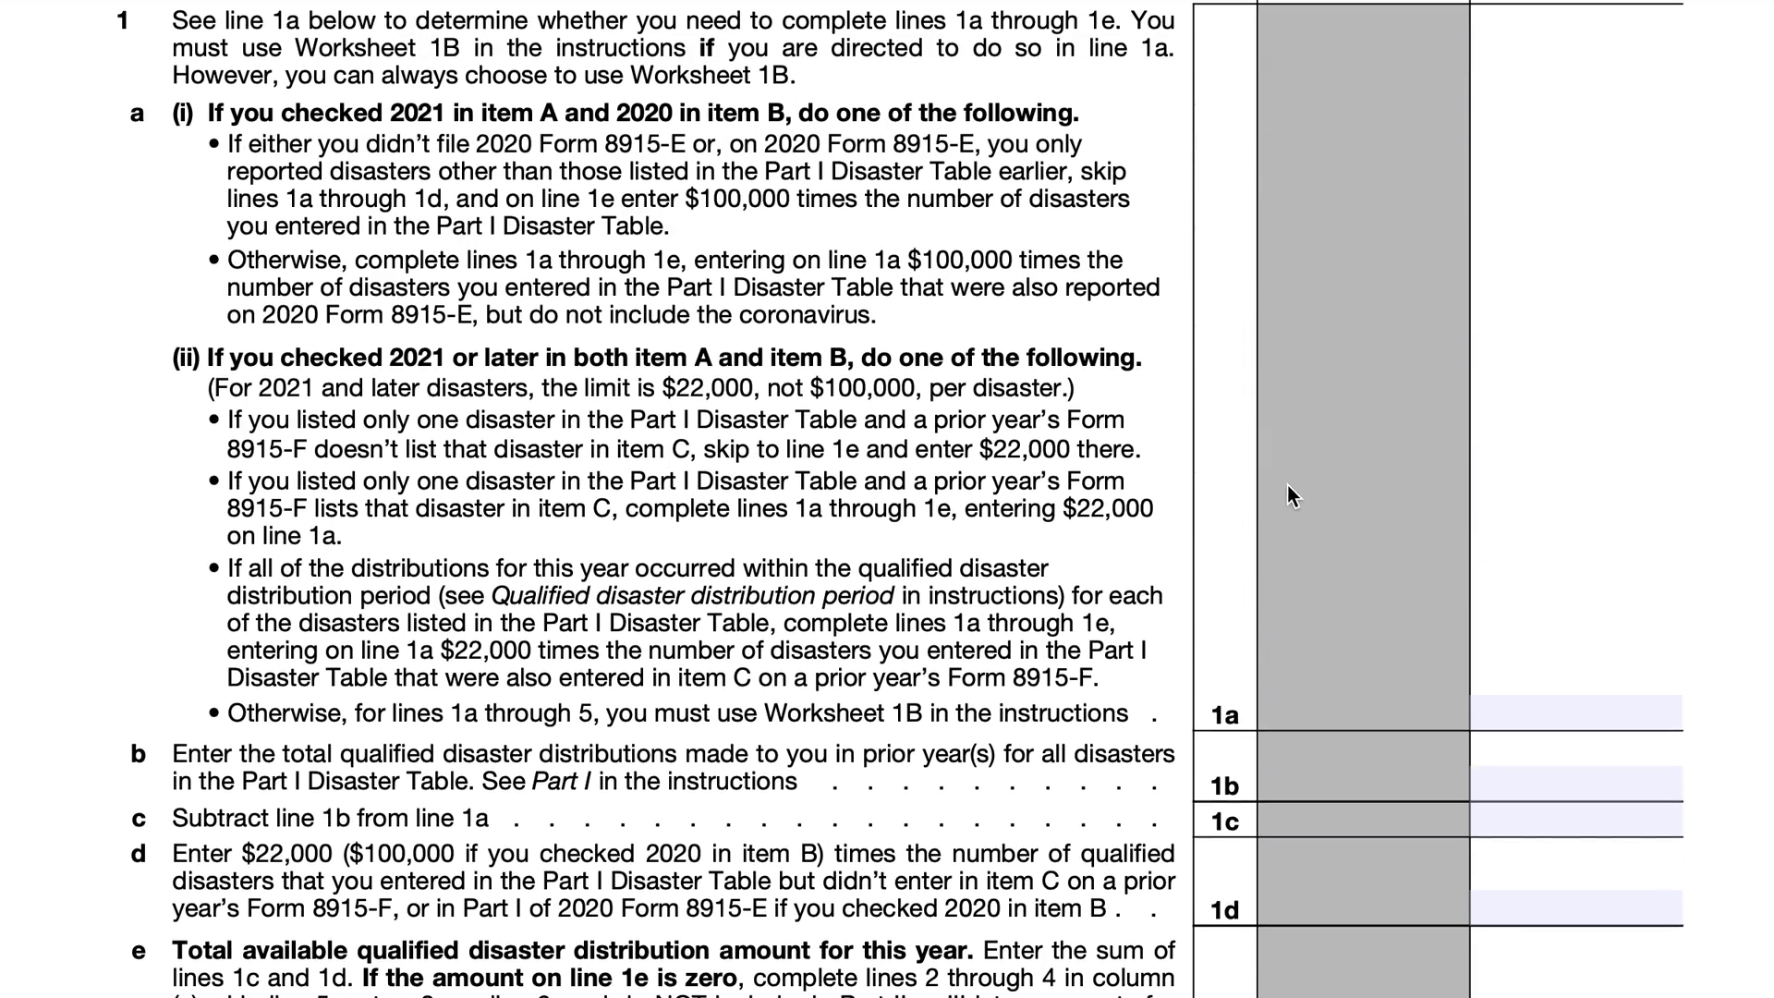
scroll(1288, 484, "up", 1)
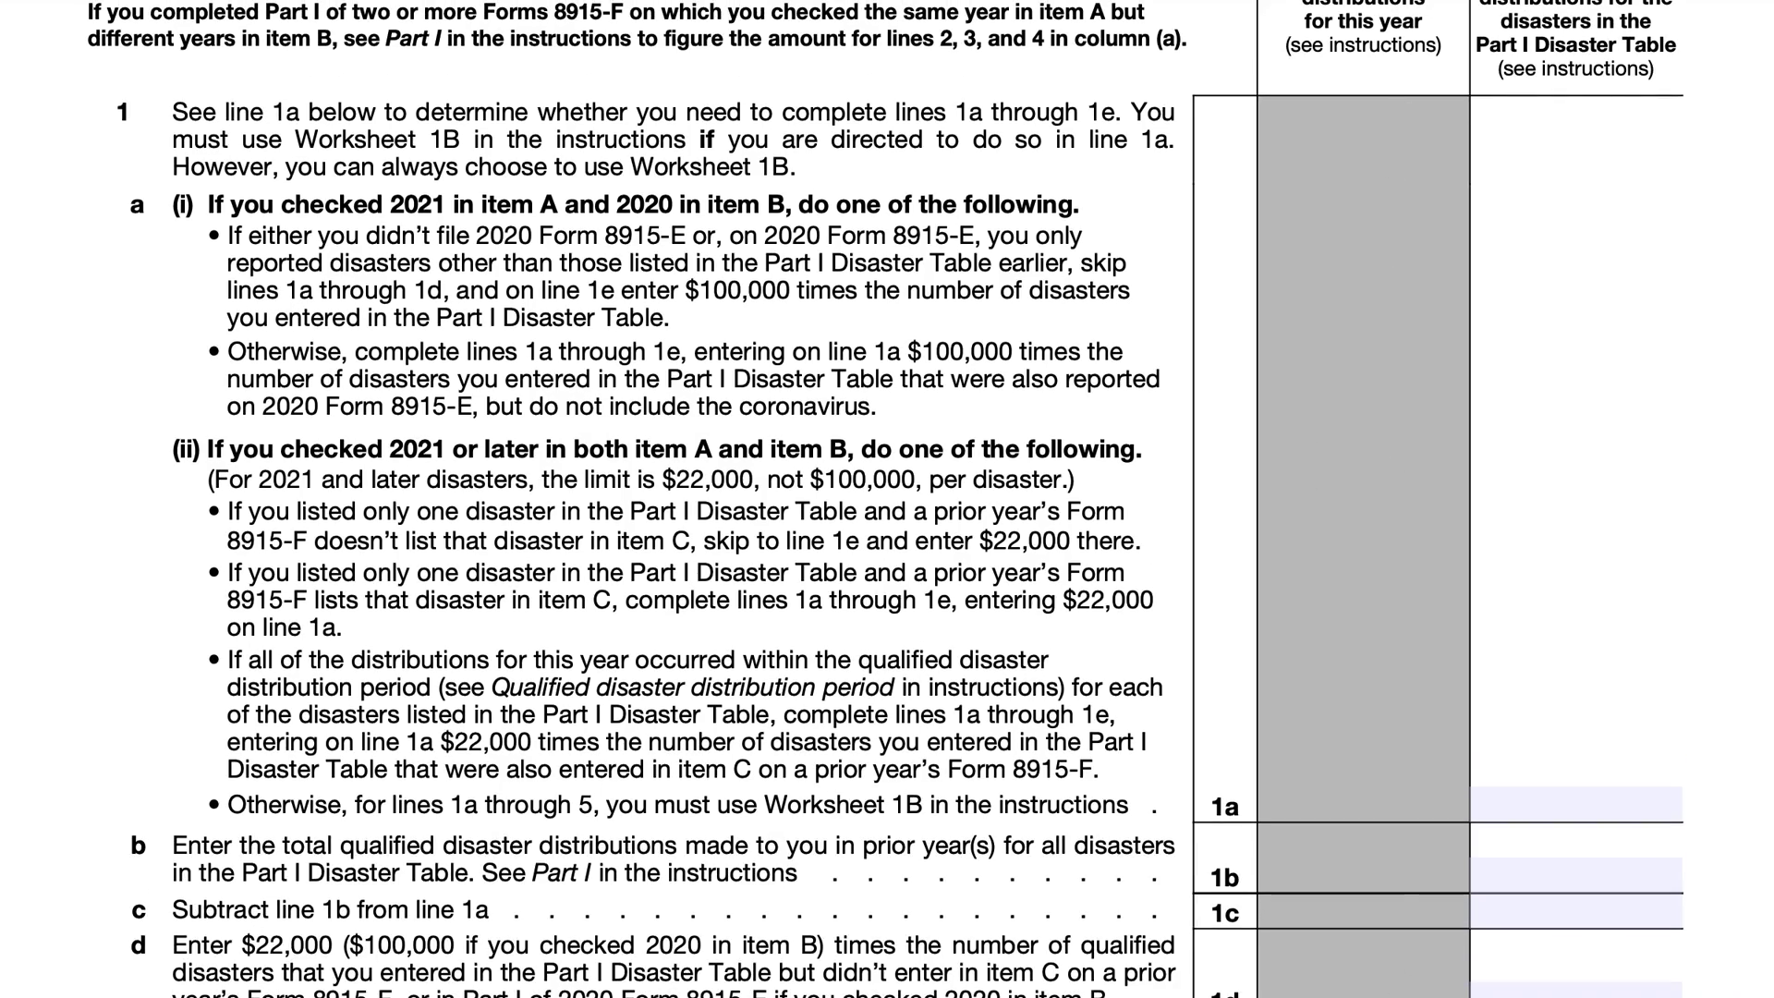
scroll(1386, 877, "down", 1)
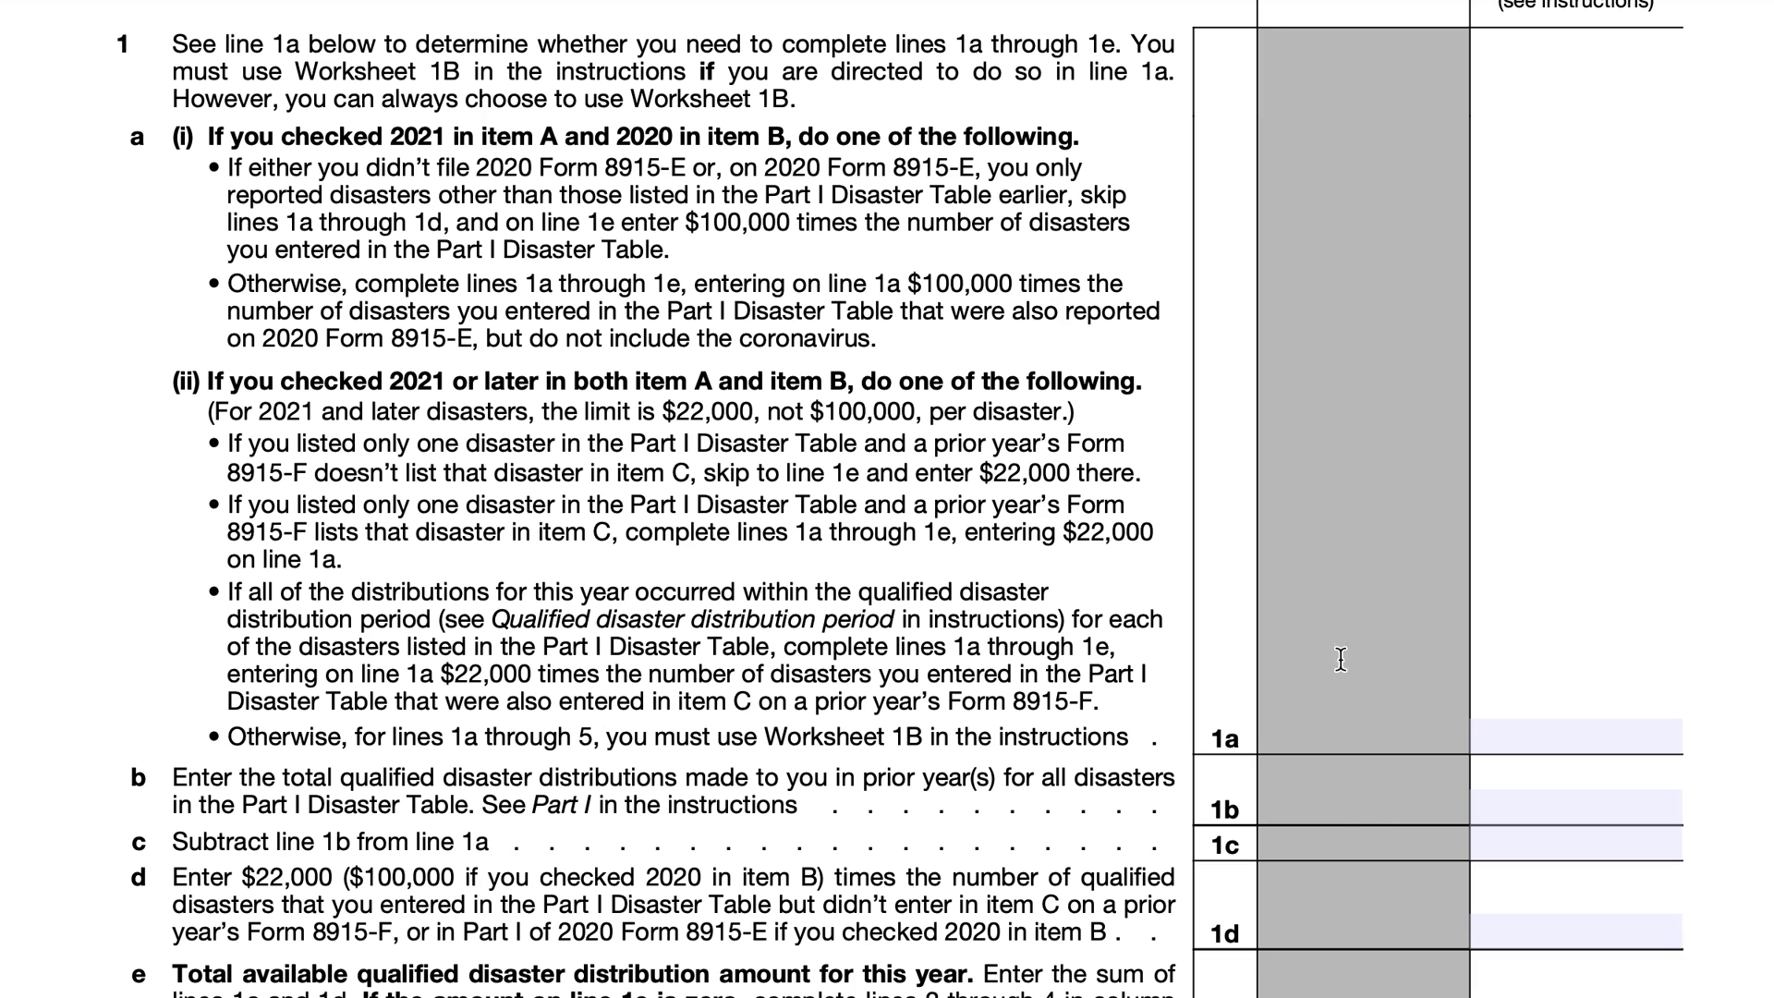
scroll(1345, 810, "down", 2)
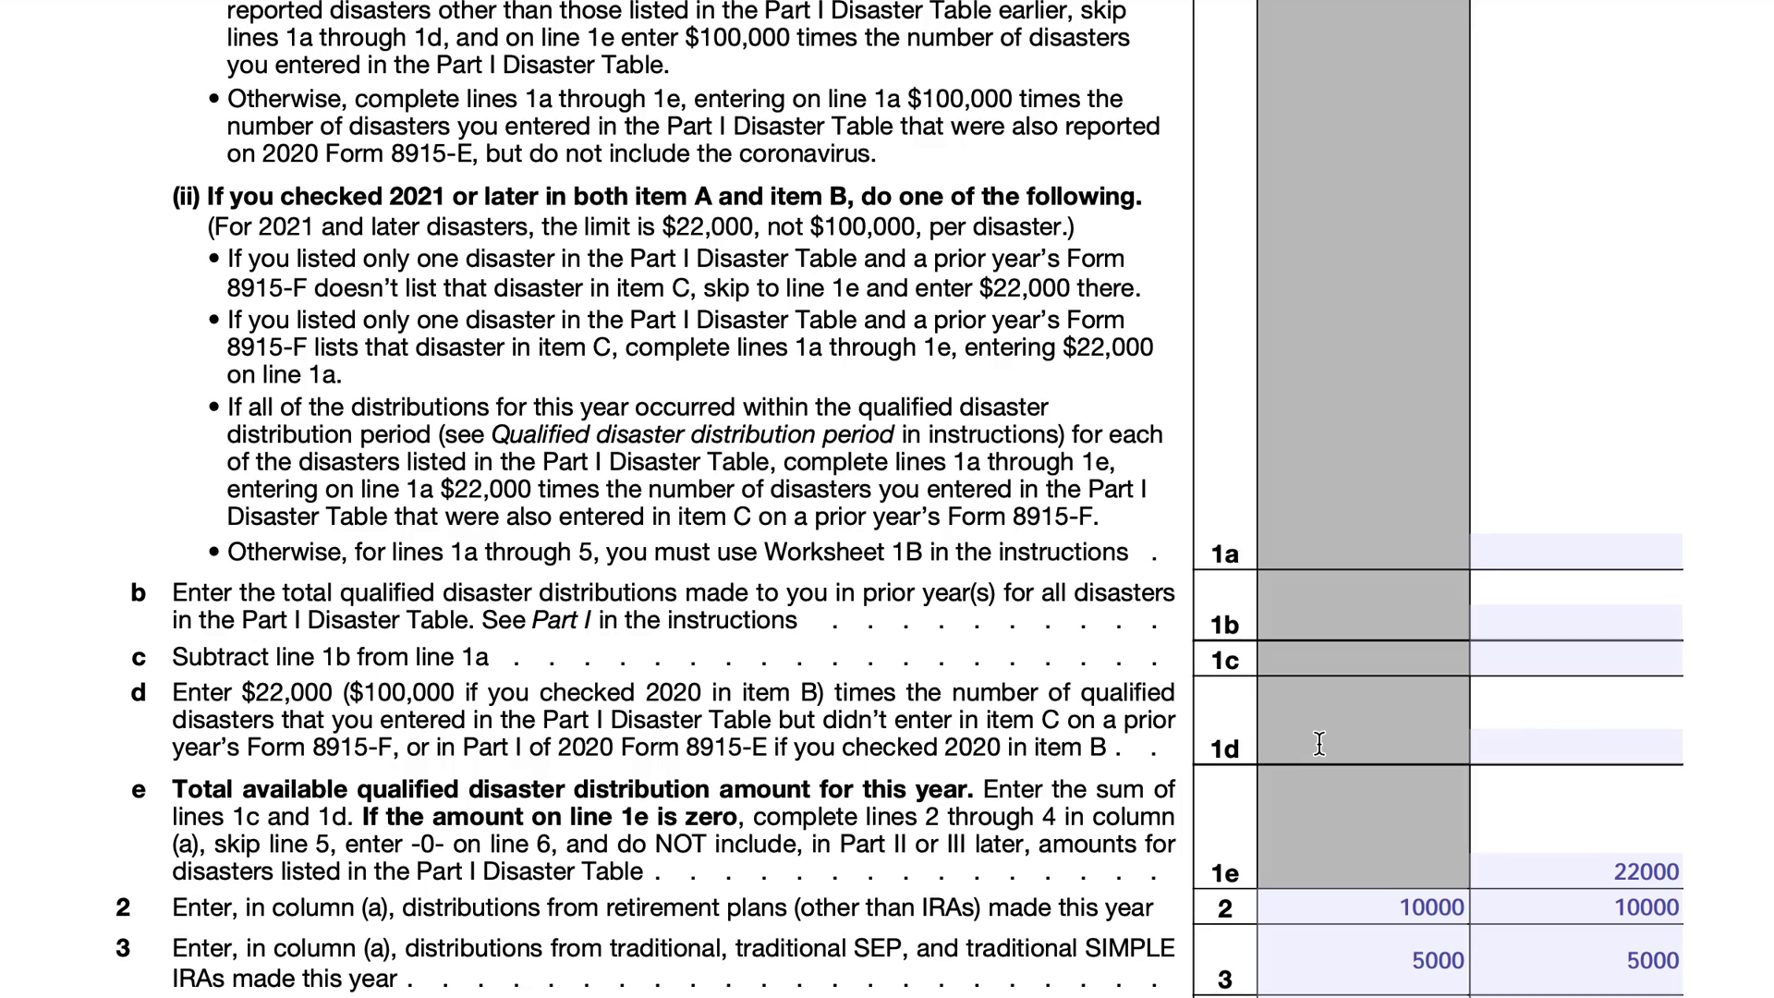
scroll(1399, 747, "up", 5)
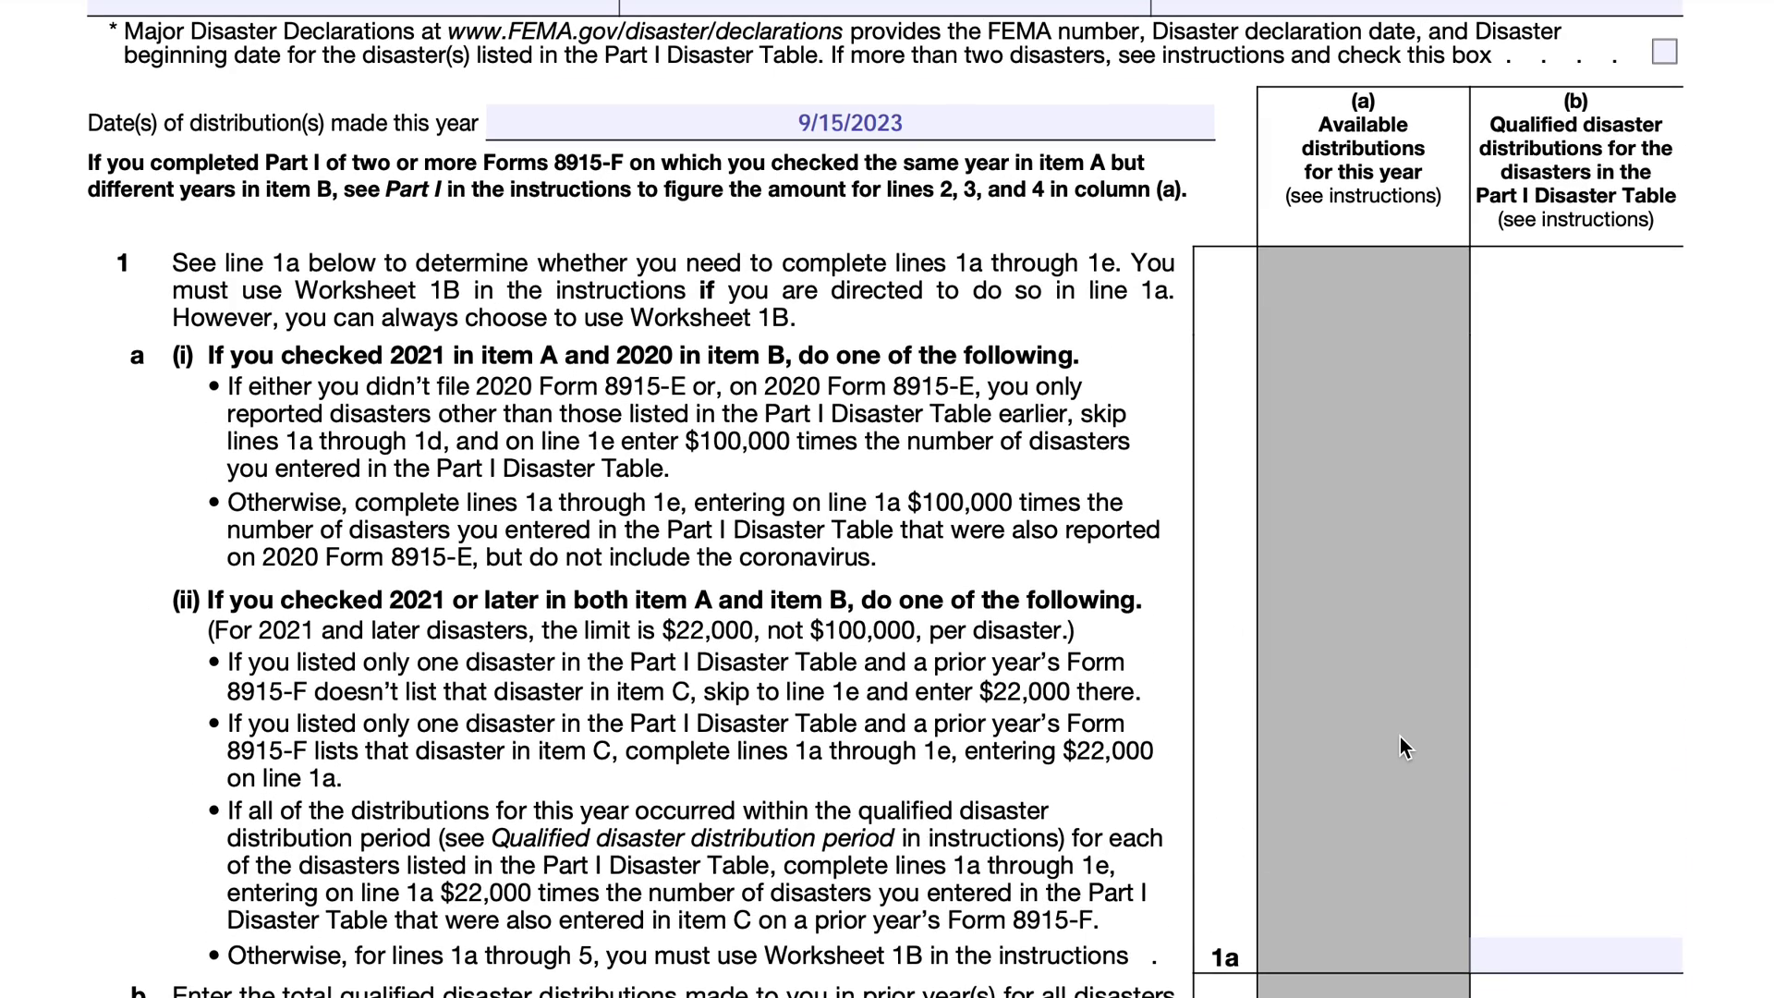
scroll(1400, 747, "down", 3)
scroll(1394, 735, "up", 2)
scroll(1394, 725, "down", 1)
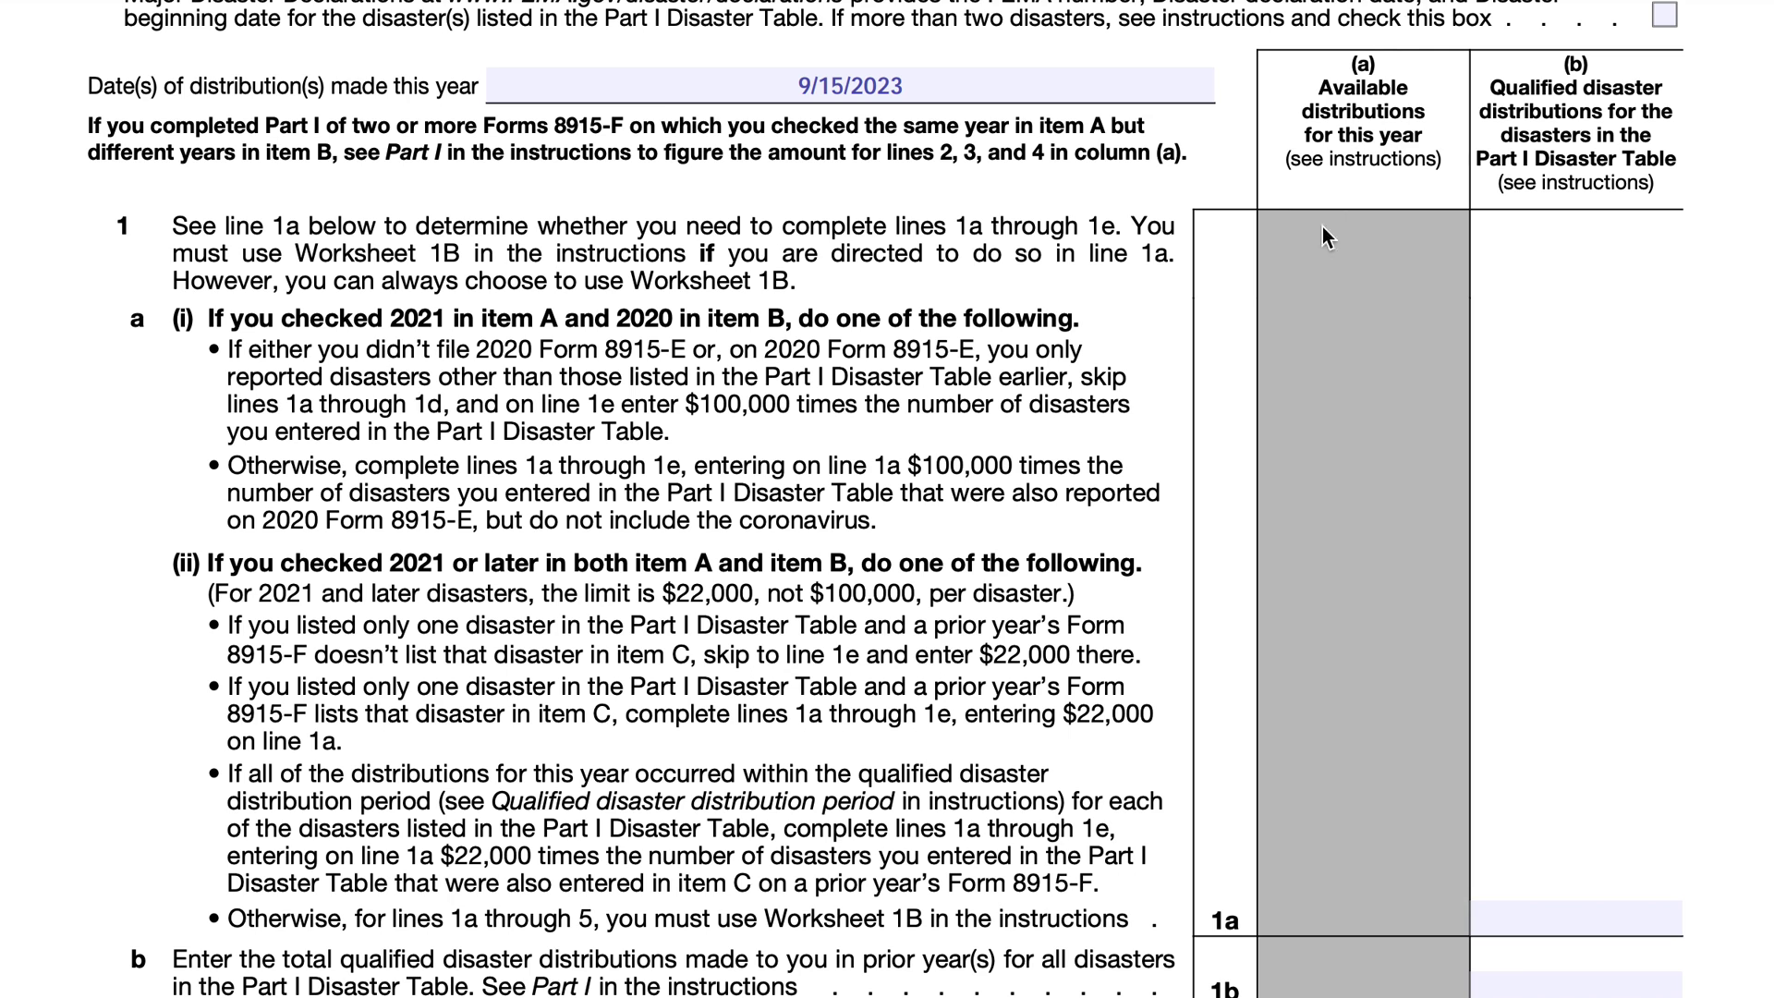
- Review the Part I distribution amounts on lines 1e through 5, the line 1a rules, and the years selected in items A and B
scroll(1361, 605, "down", 5)
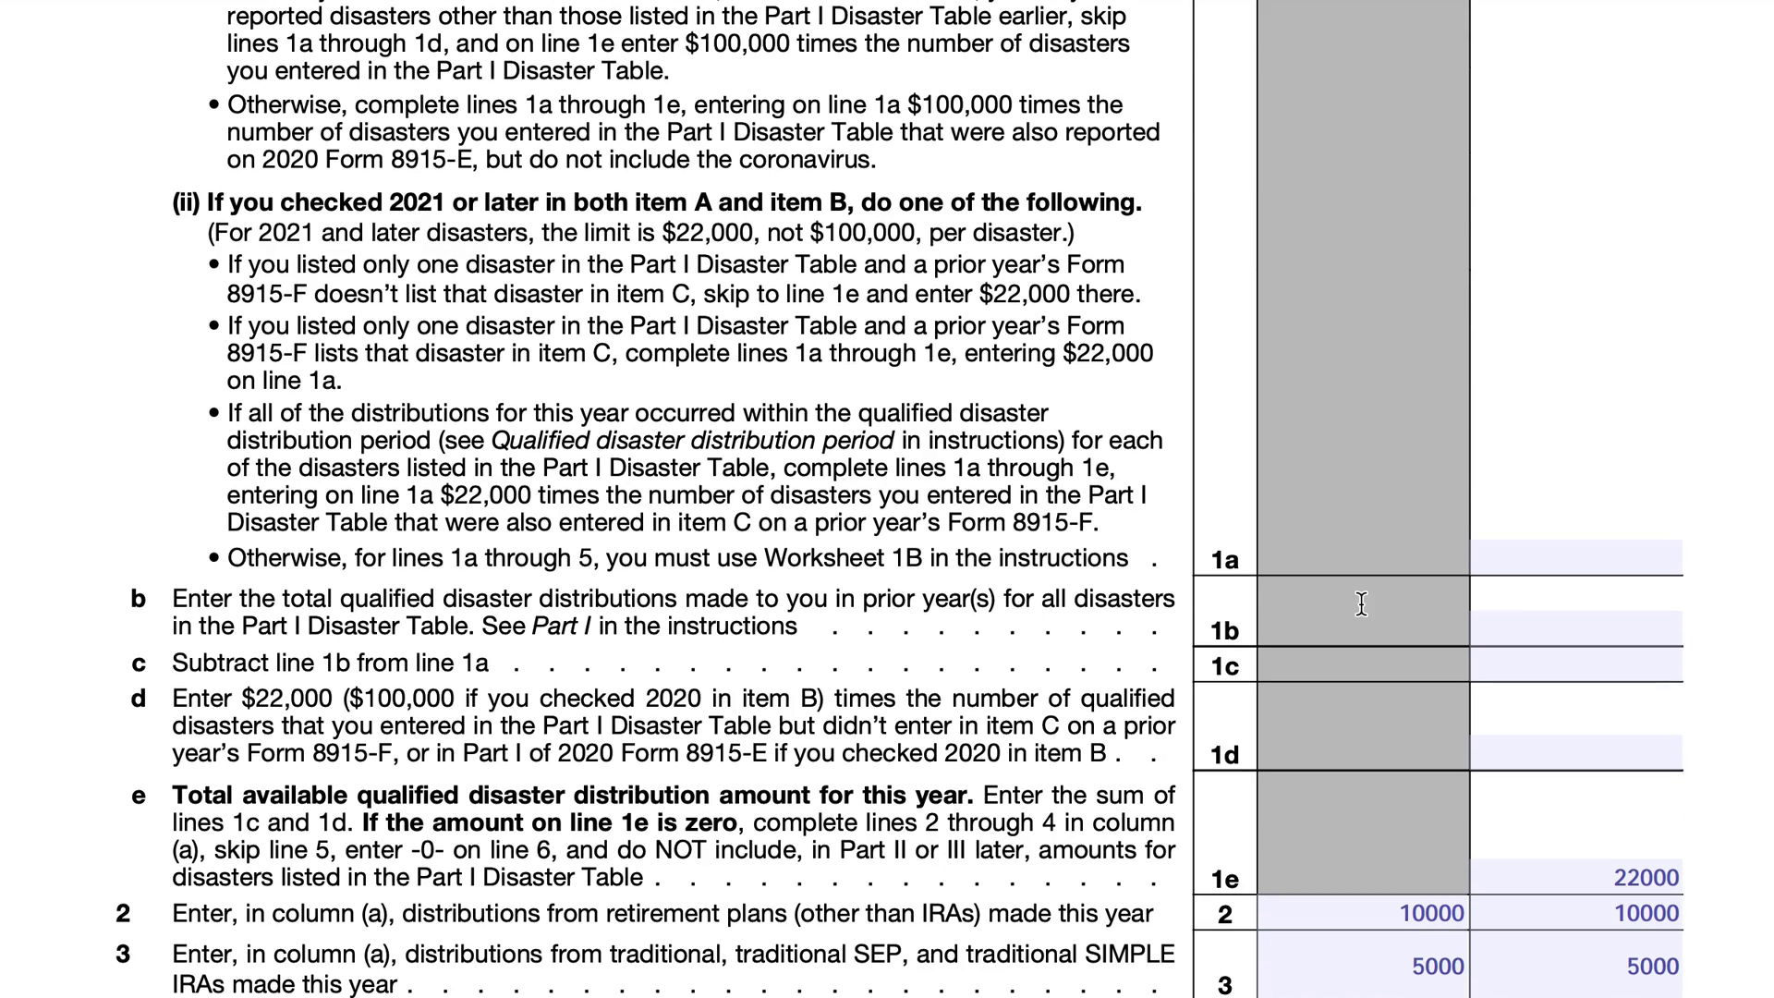
scroll(1360, 603, "down", 1)
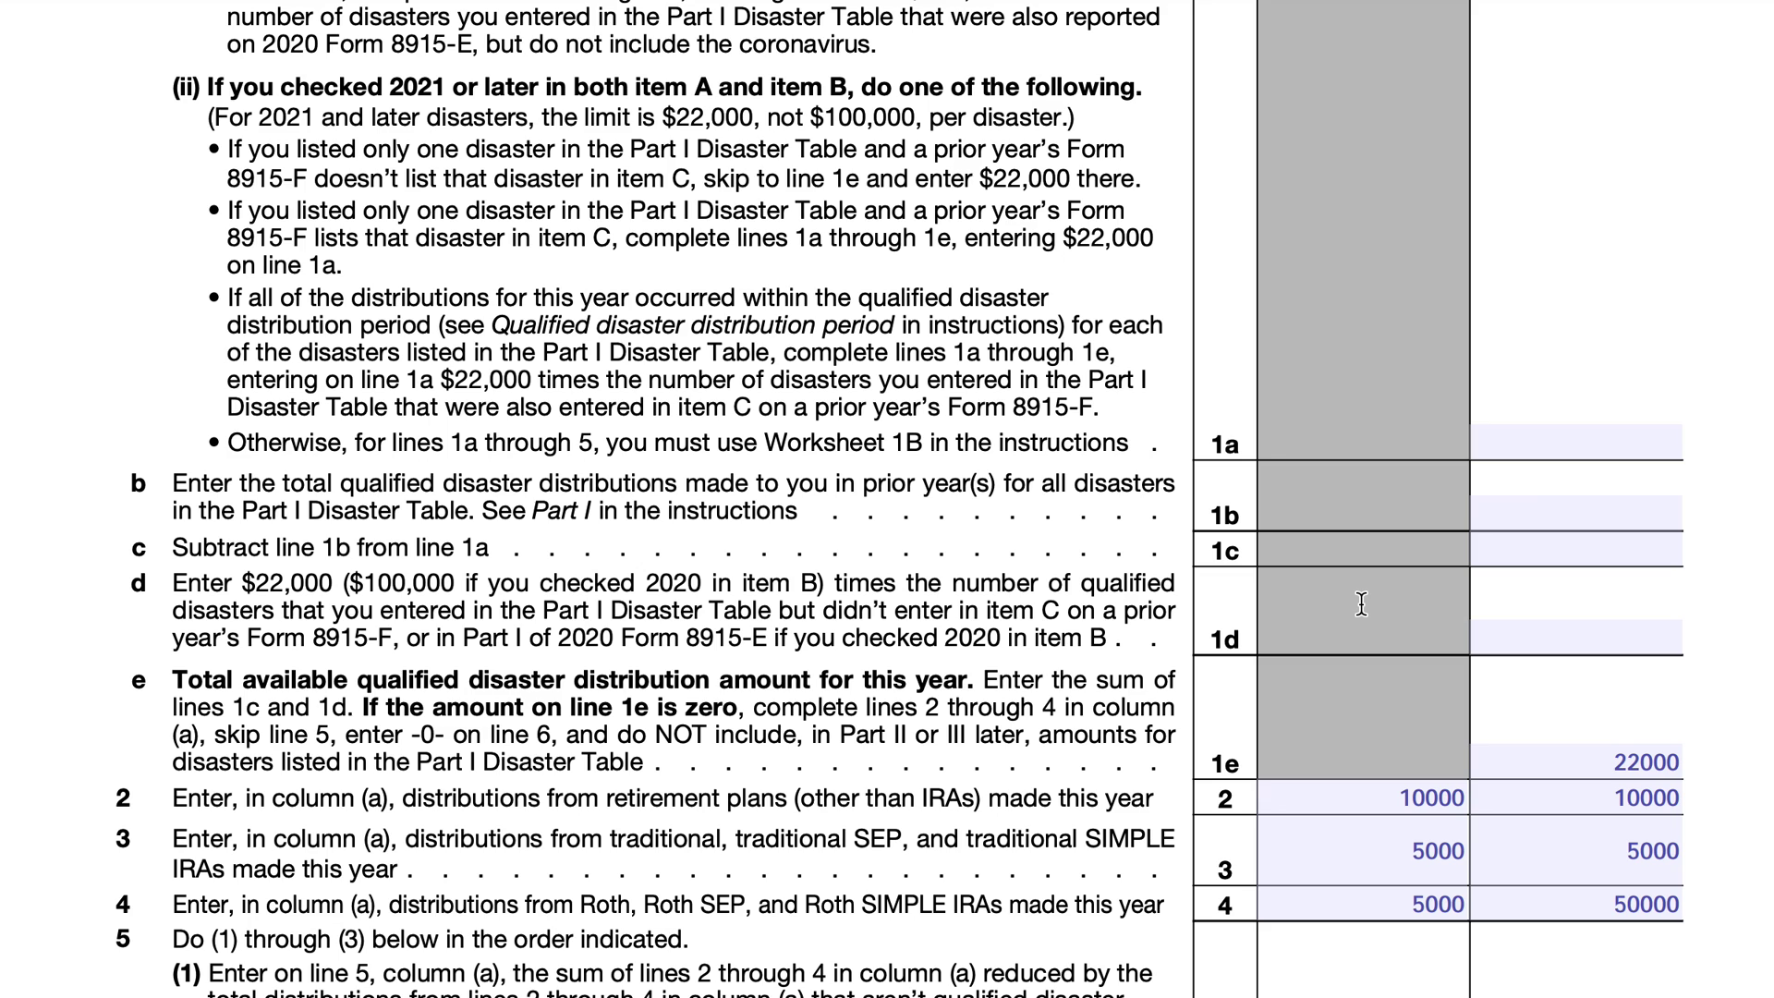
scroll(1339, 712, "down", 3)
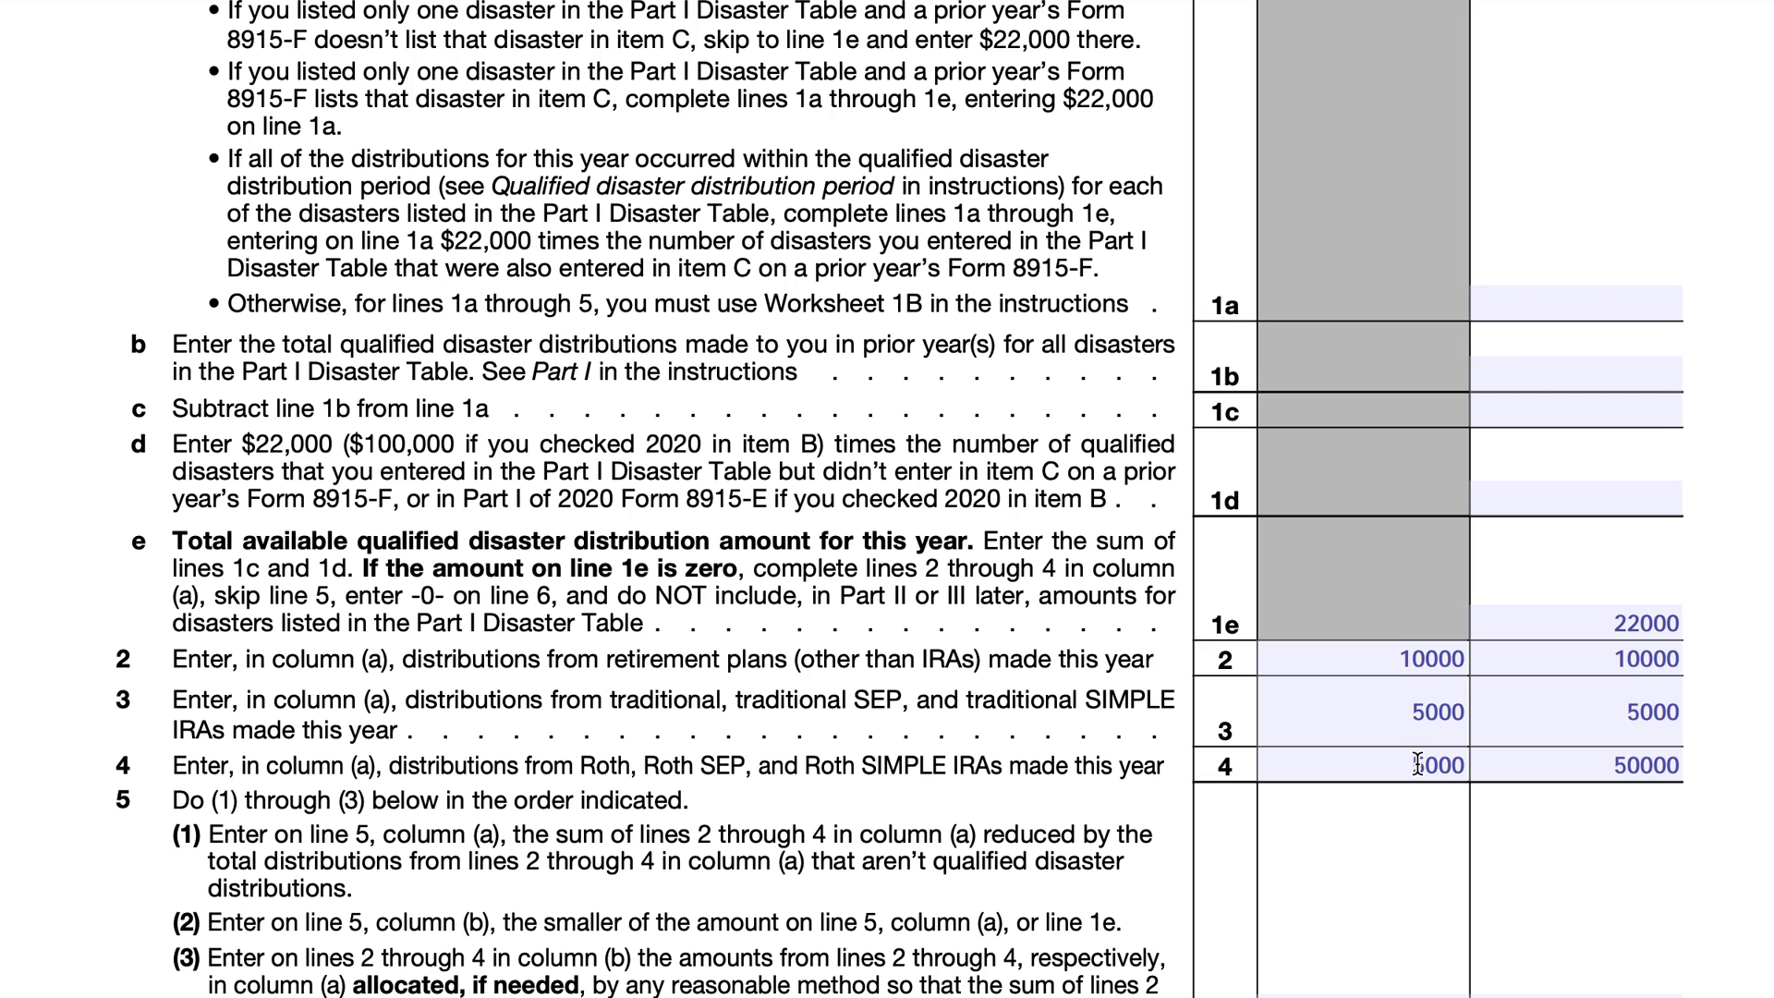
scroll(1418, 765, "down", 3)
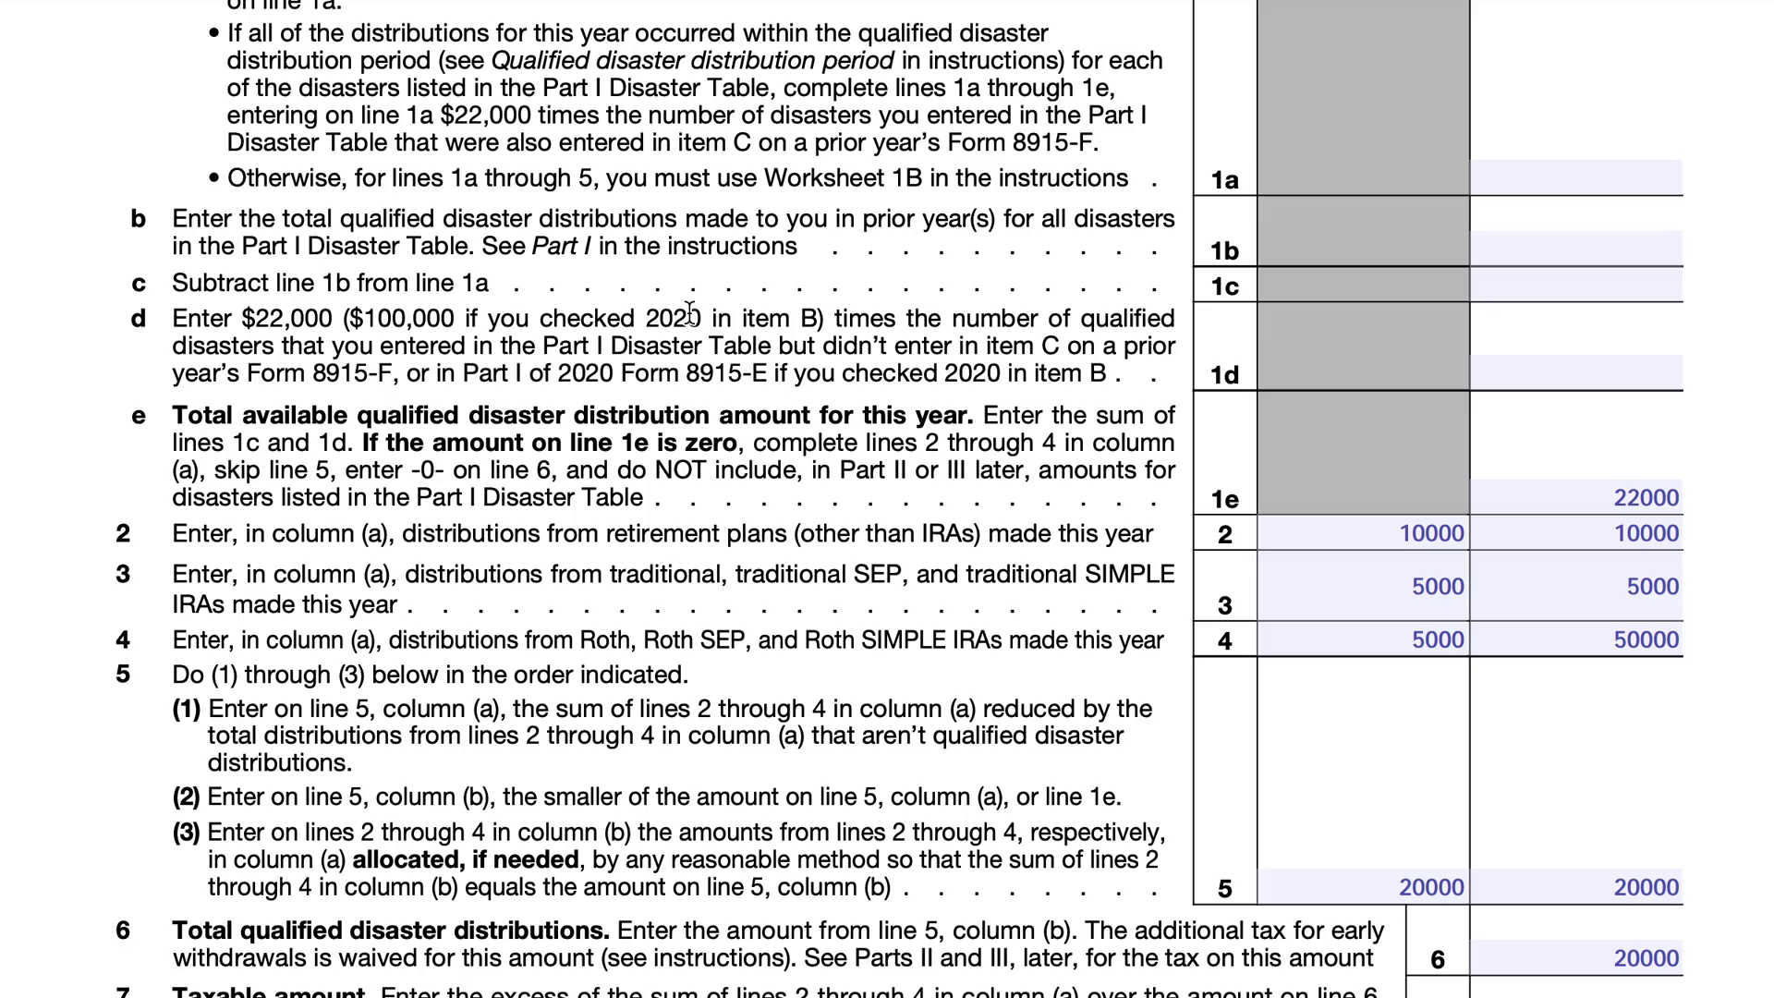
scroll(1119, 560, "up", 10)
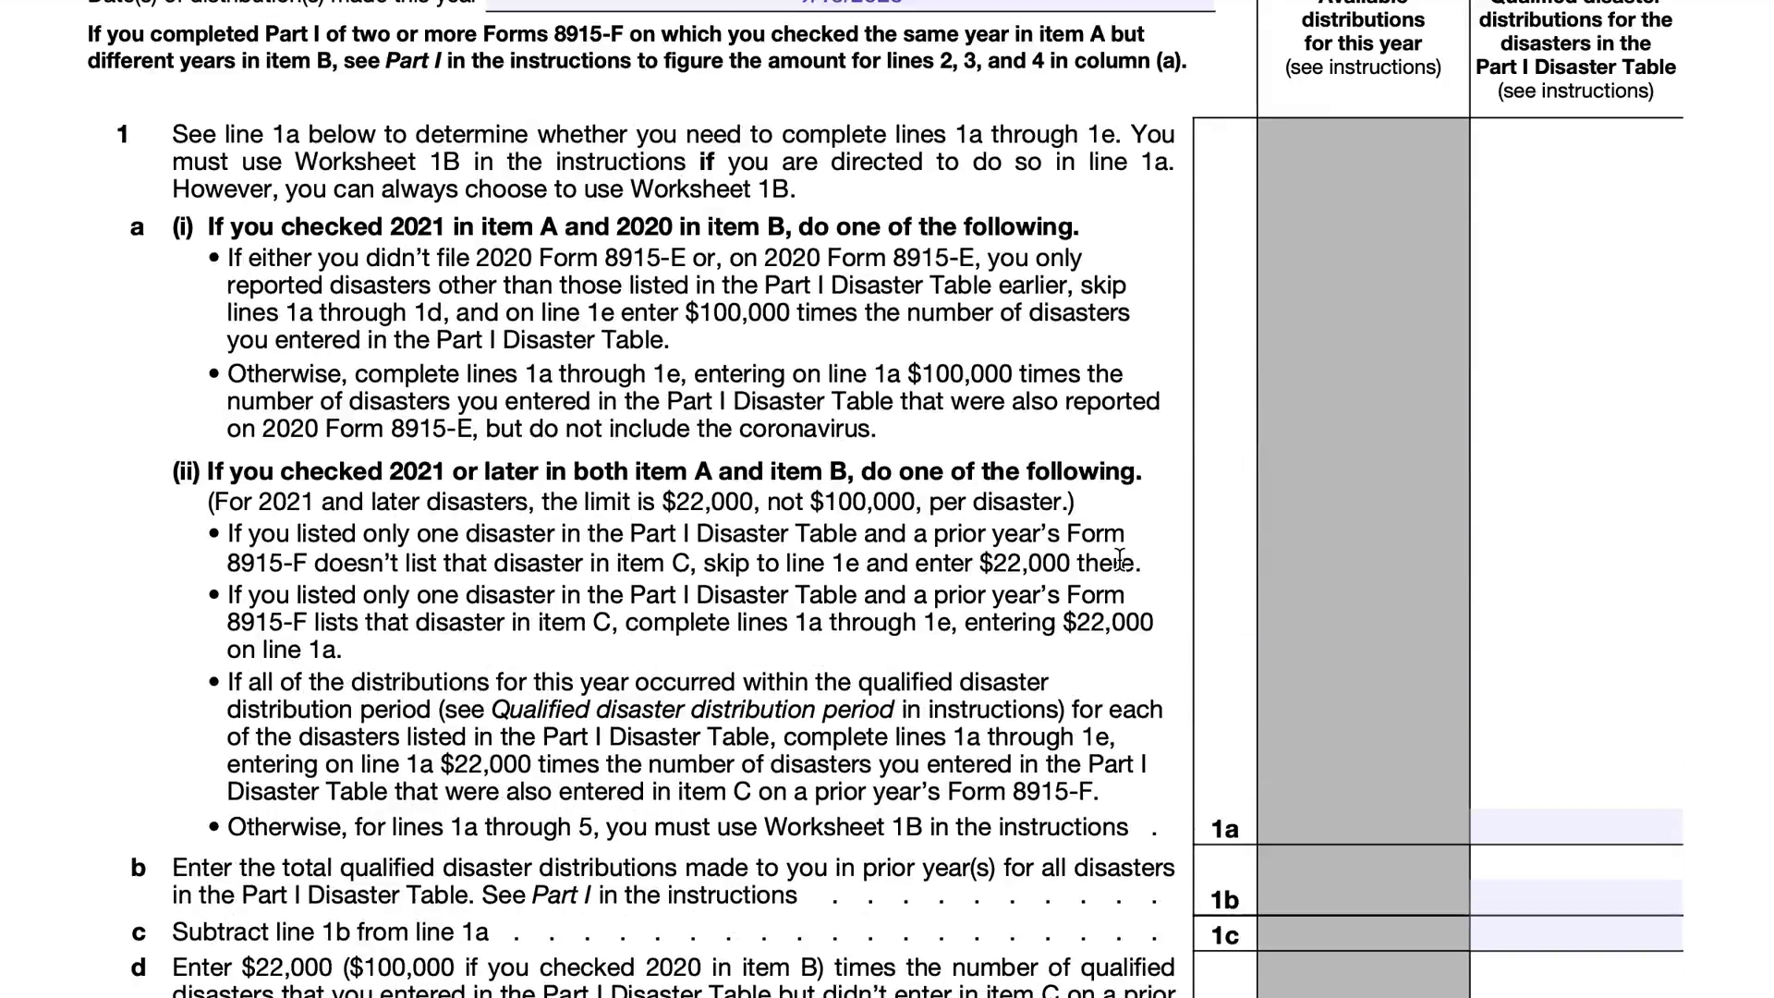
scroll(1119, 560, "up", 15)
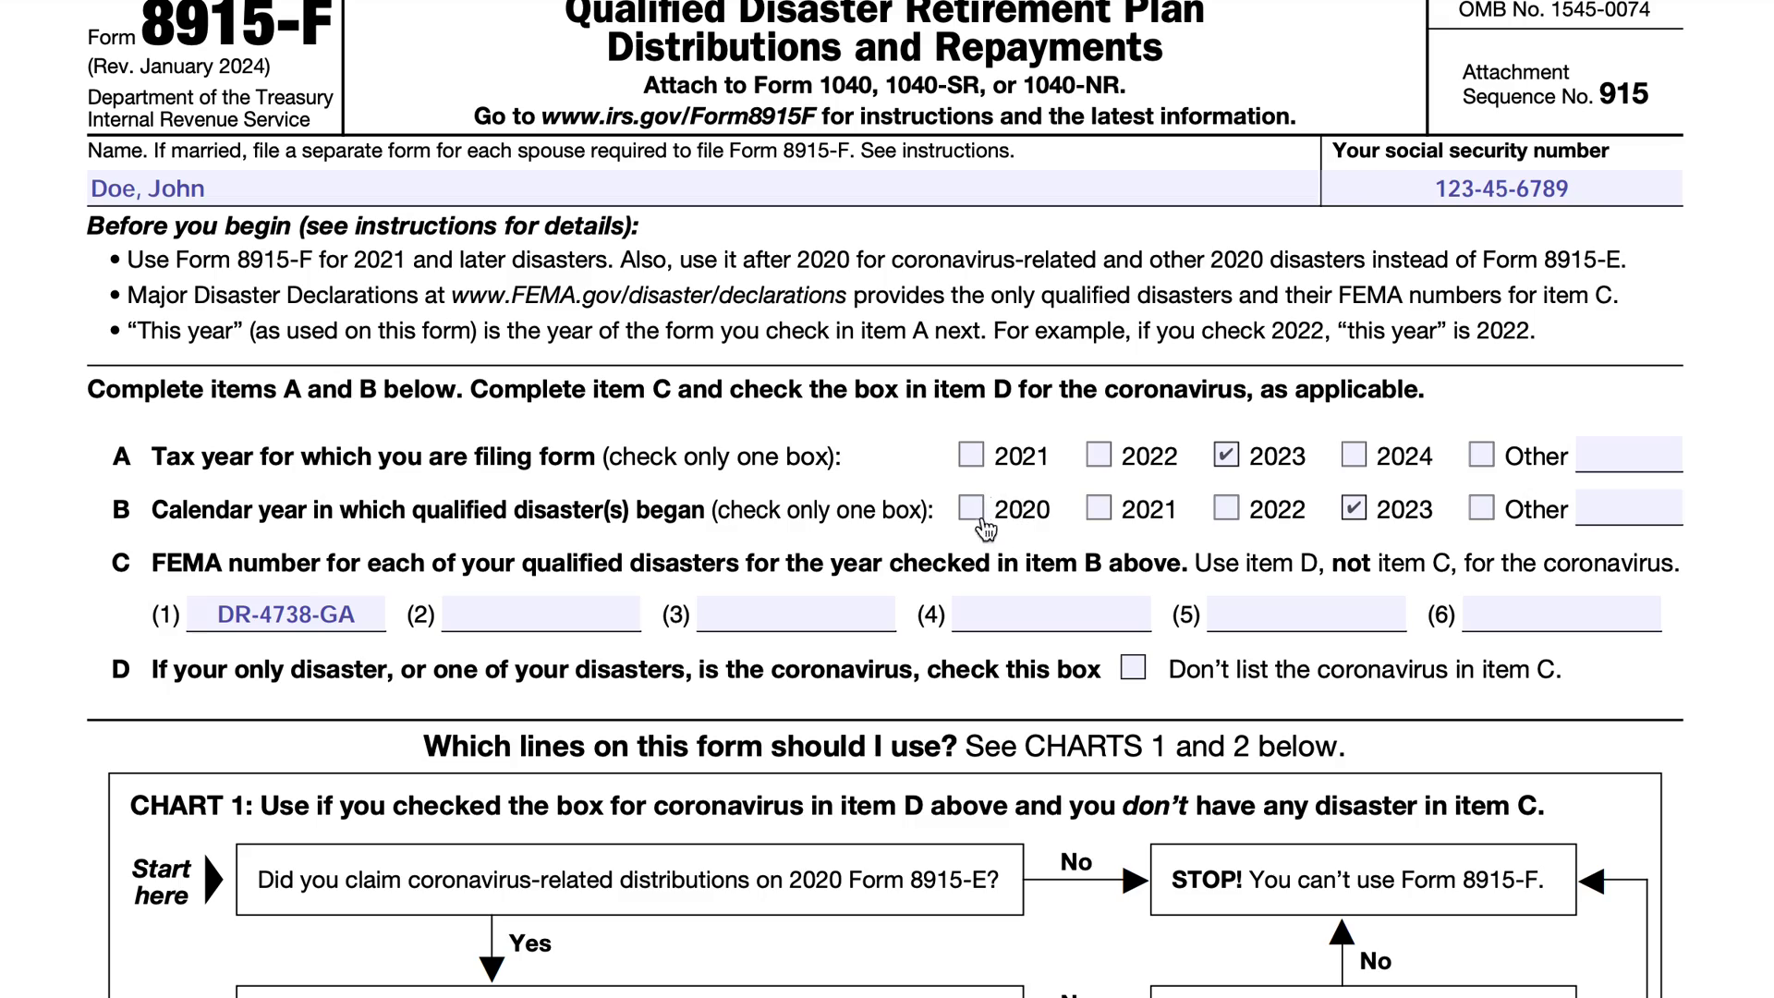
- Correct the Roth IRA distribution amount on Part I line 4, column (b) to 5000
scroll(1079, 872, "down", 5)
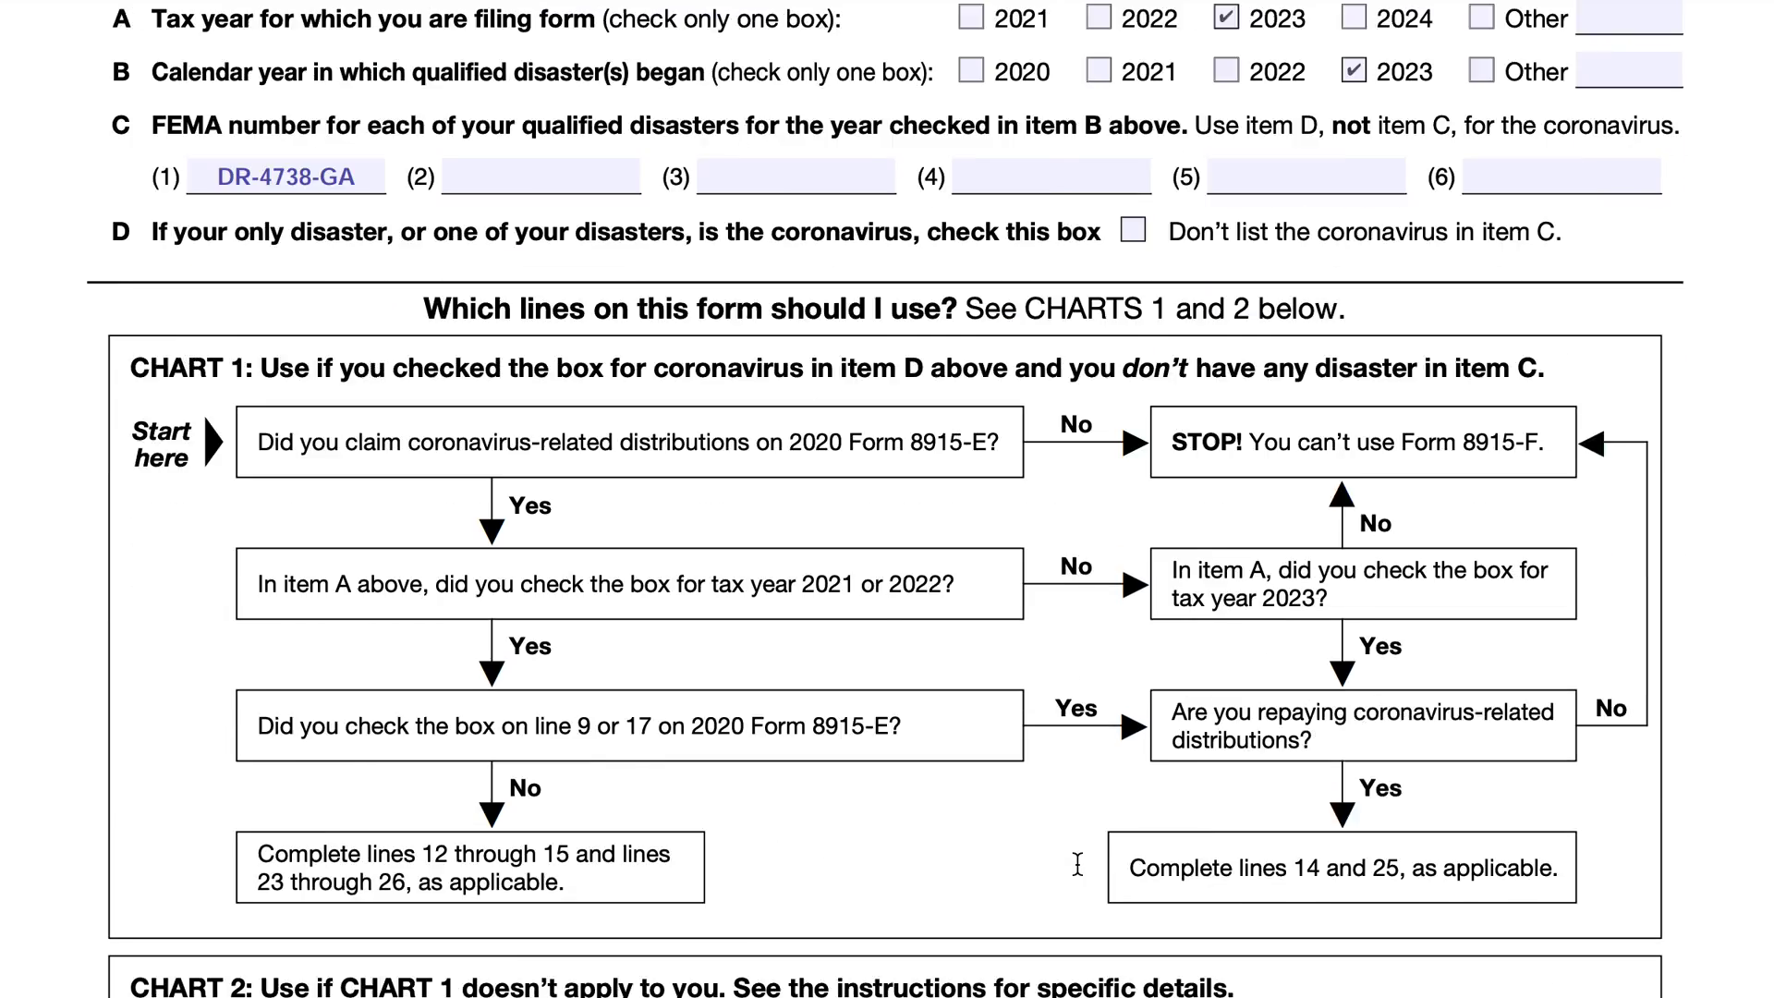
scroll(1078, 865, "down", 20)
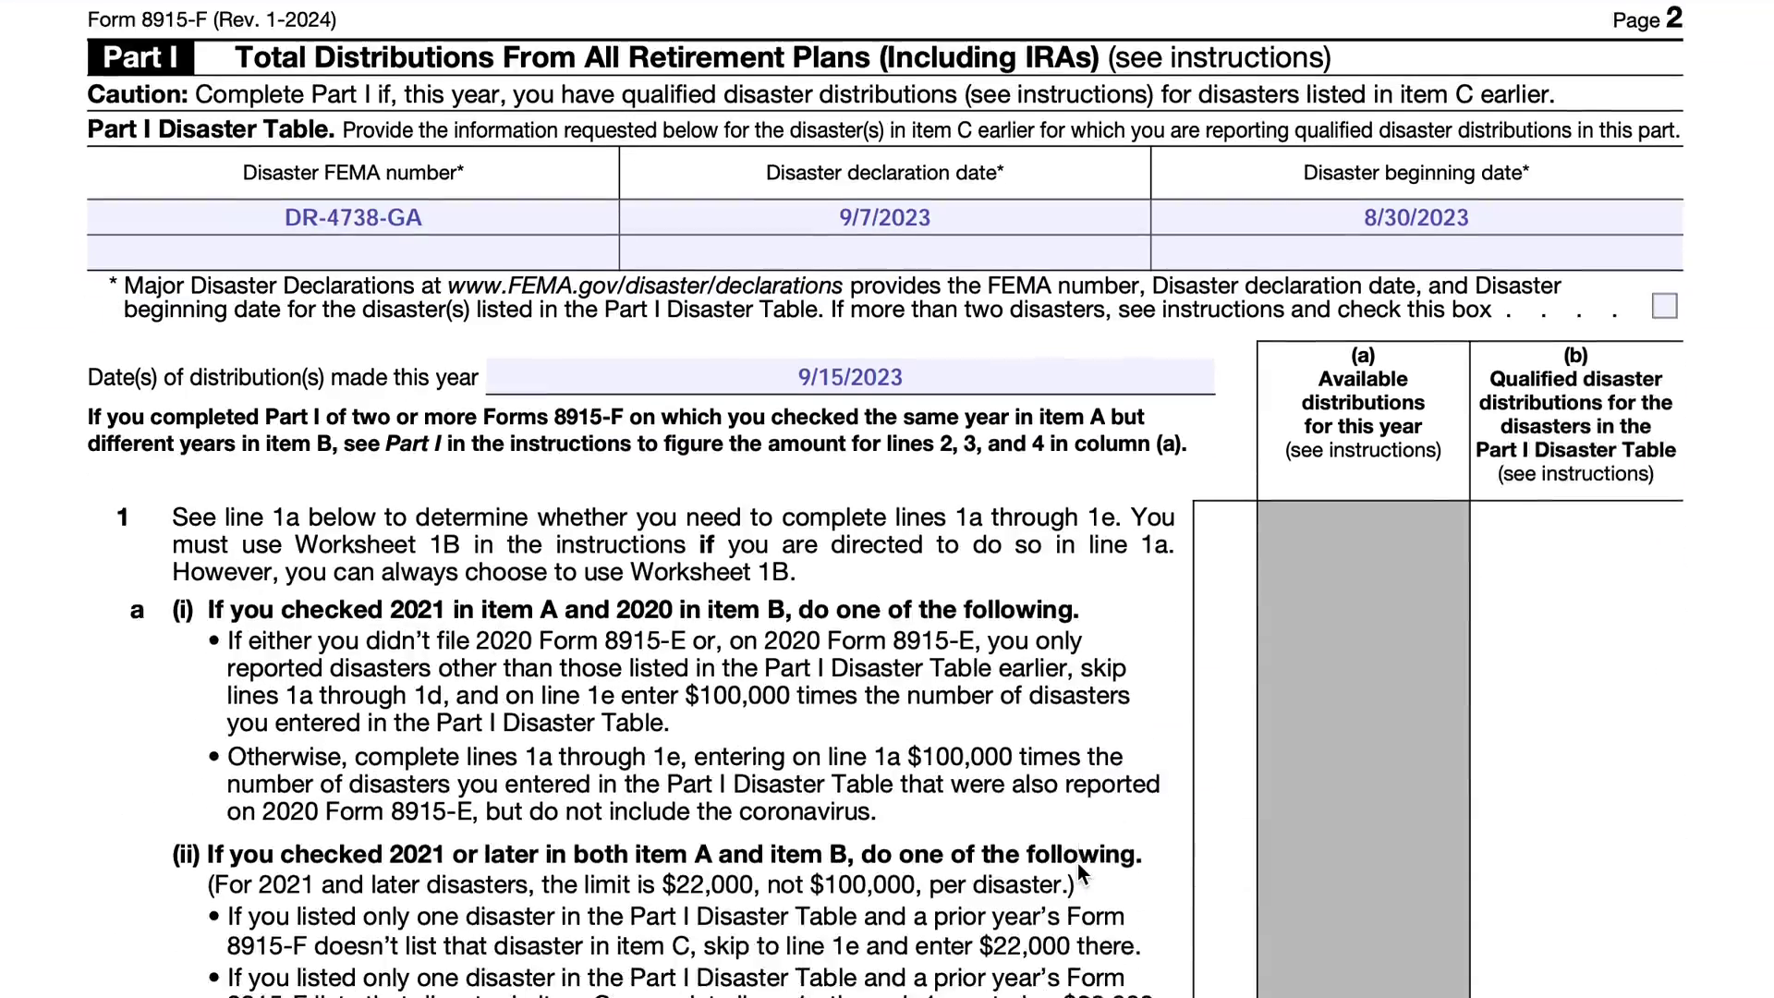
scroll(1079, 872, "down", 3)
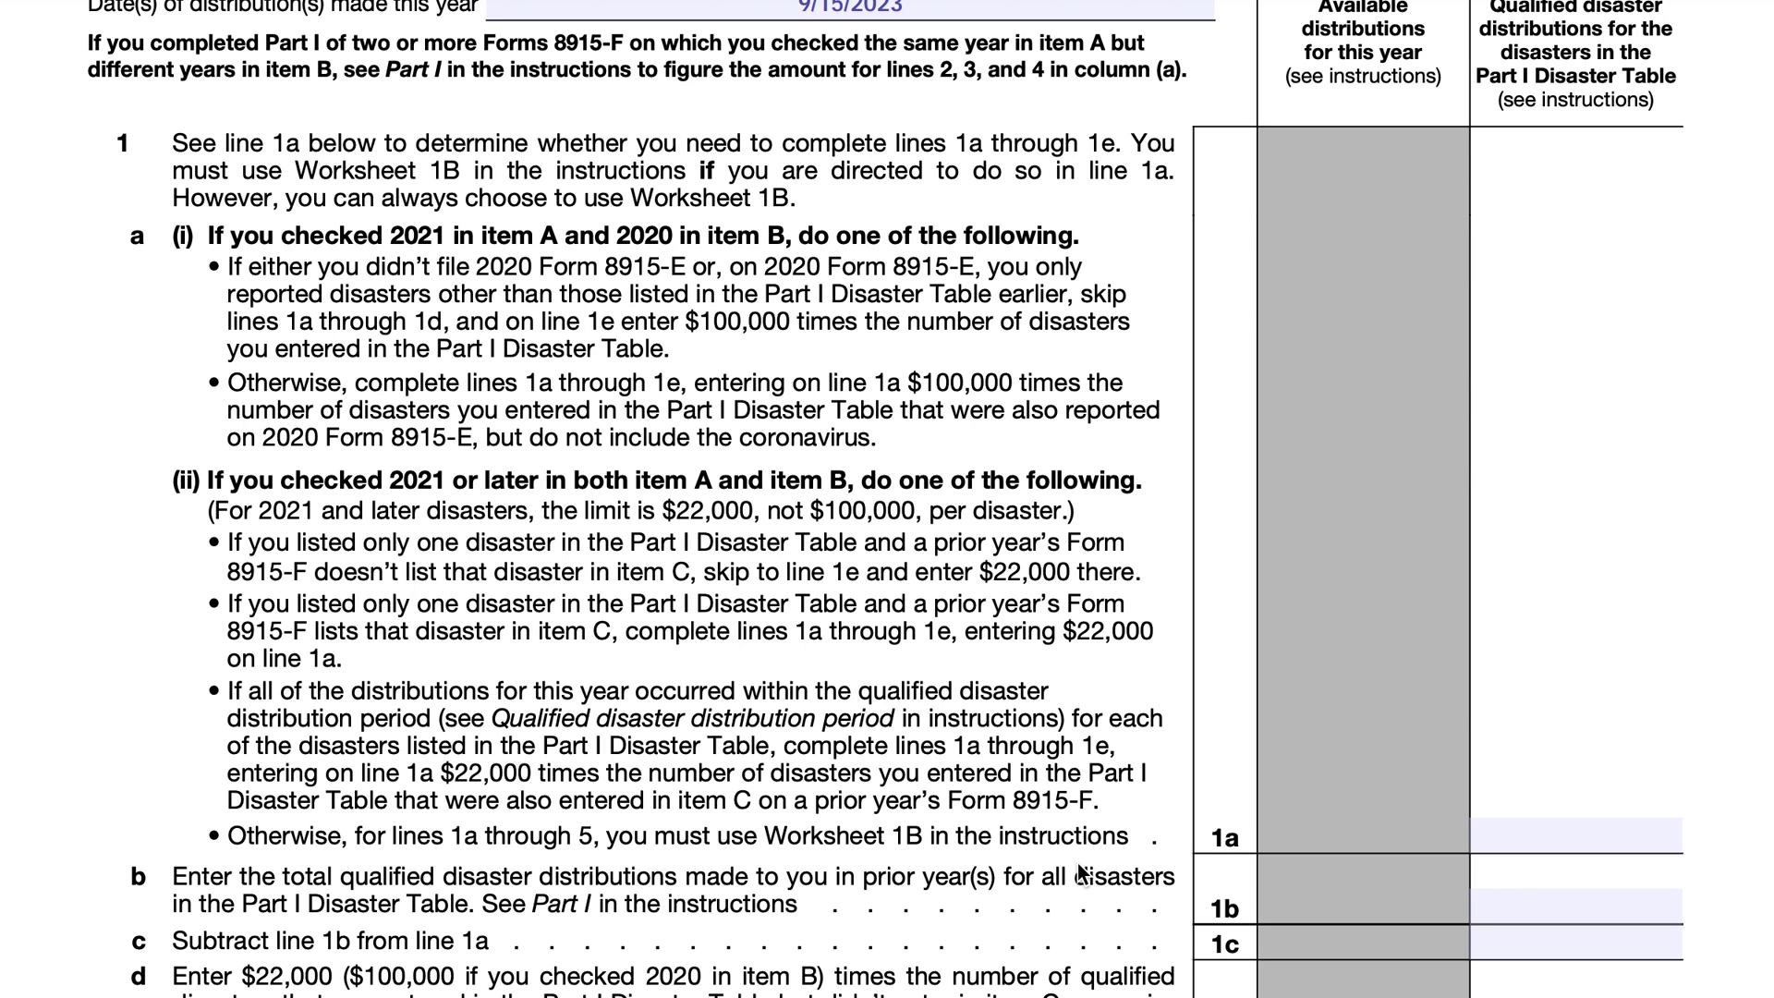
scroll(1094, 847, "down", 3)
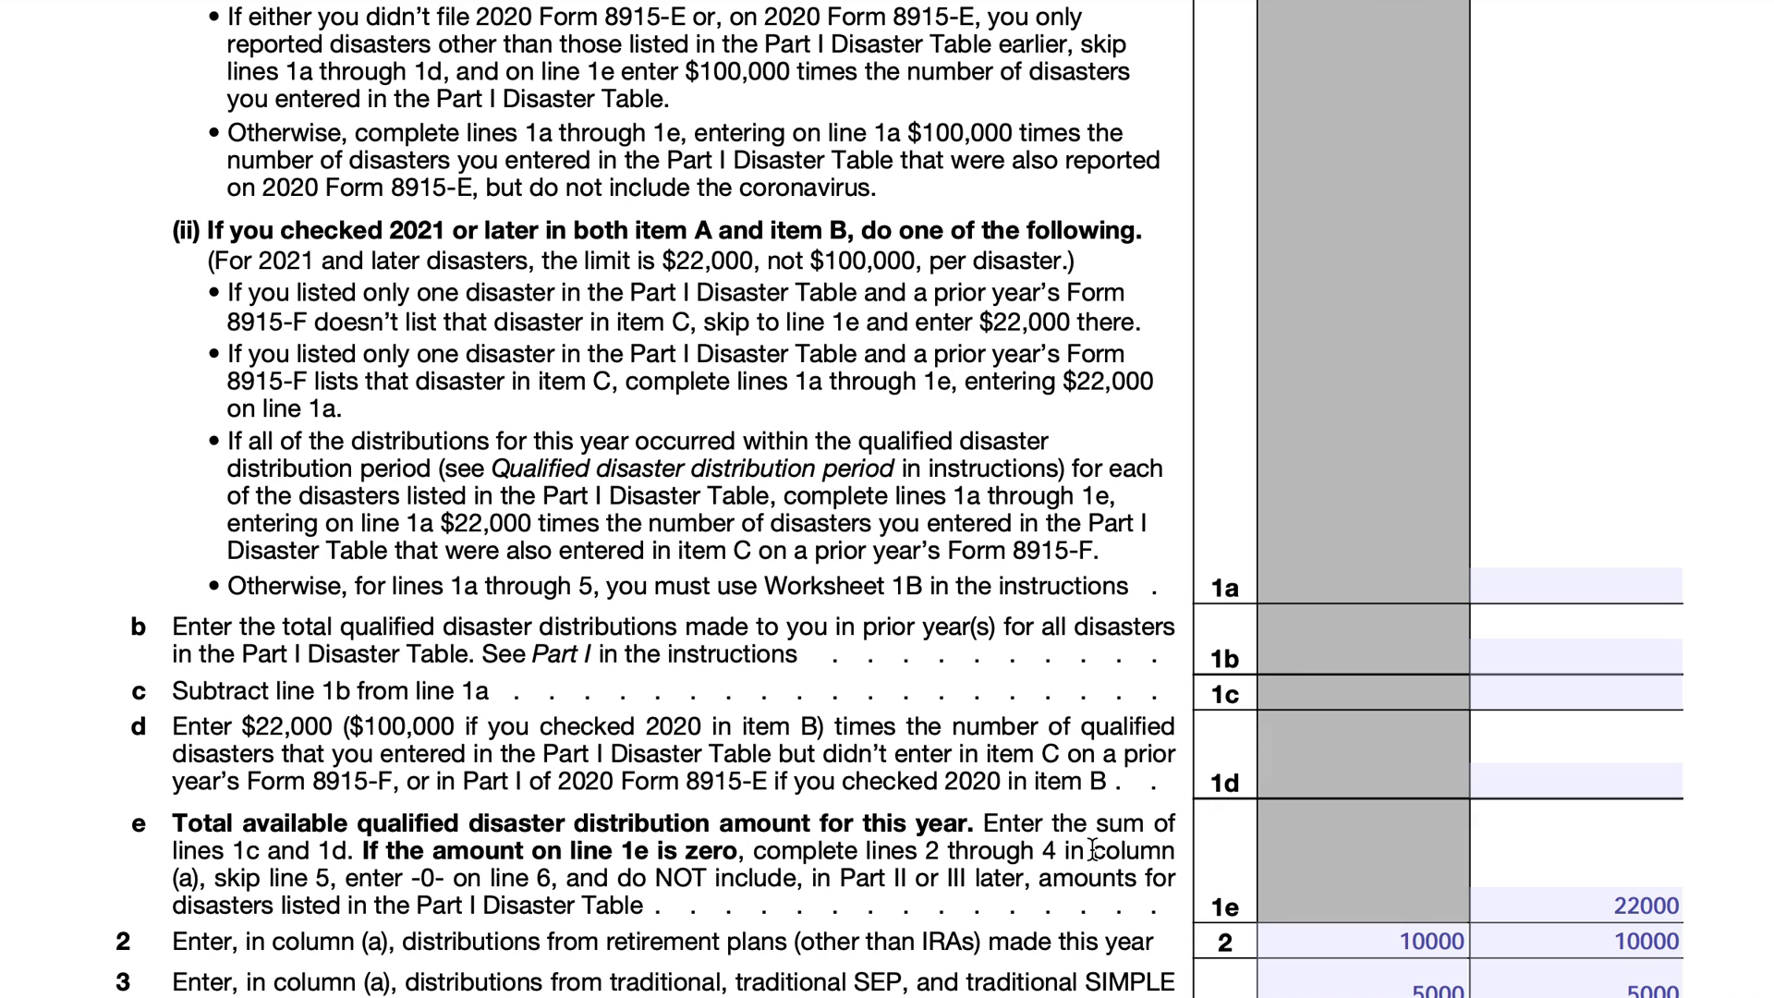
scroll(1071, 859, "down", 3)
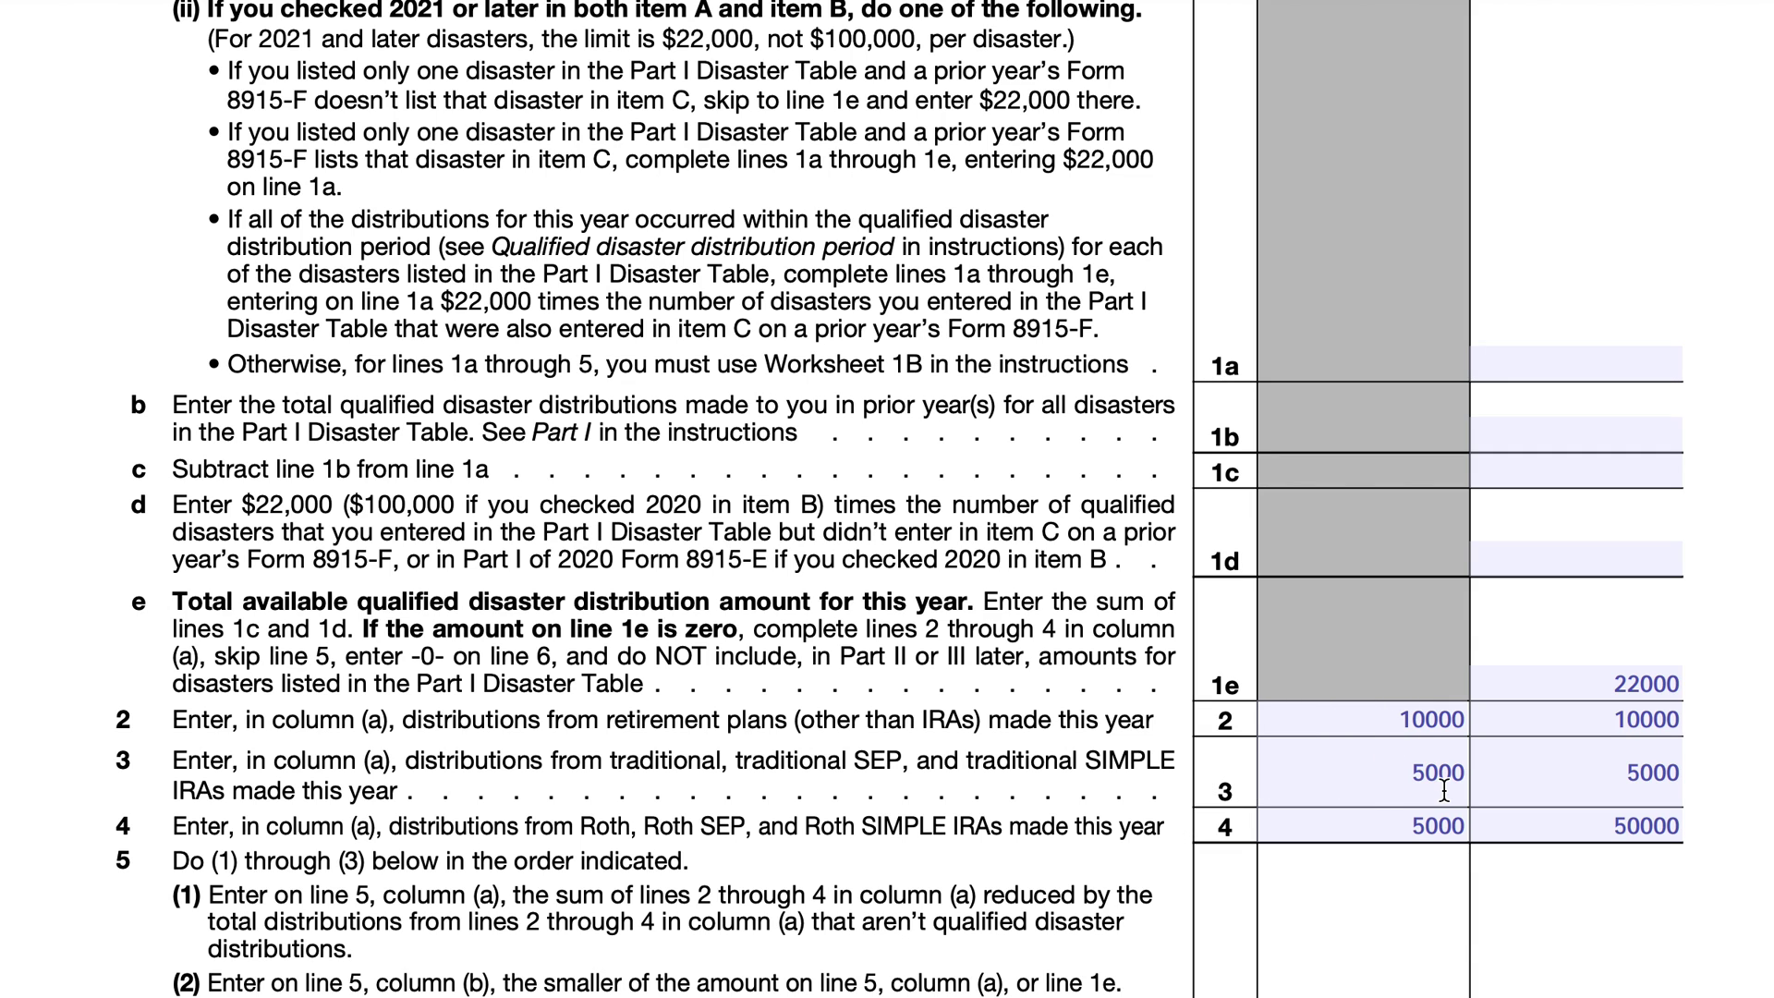
scroll(1369, 850, "down", 2)
scroll(1369, 859, "down", 3)
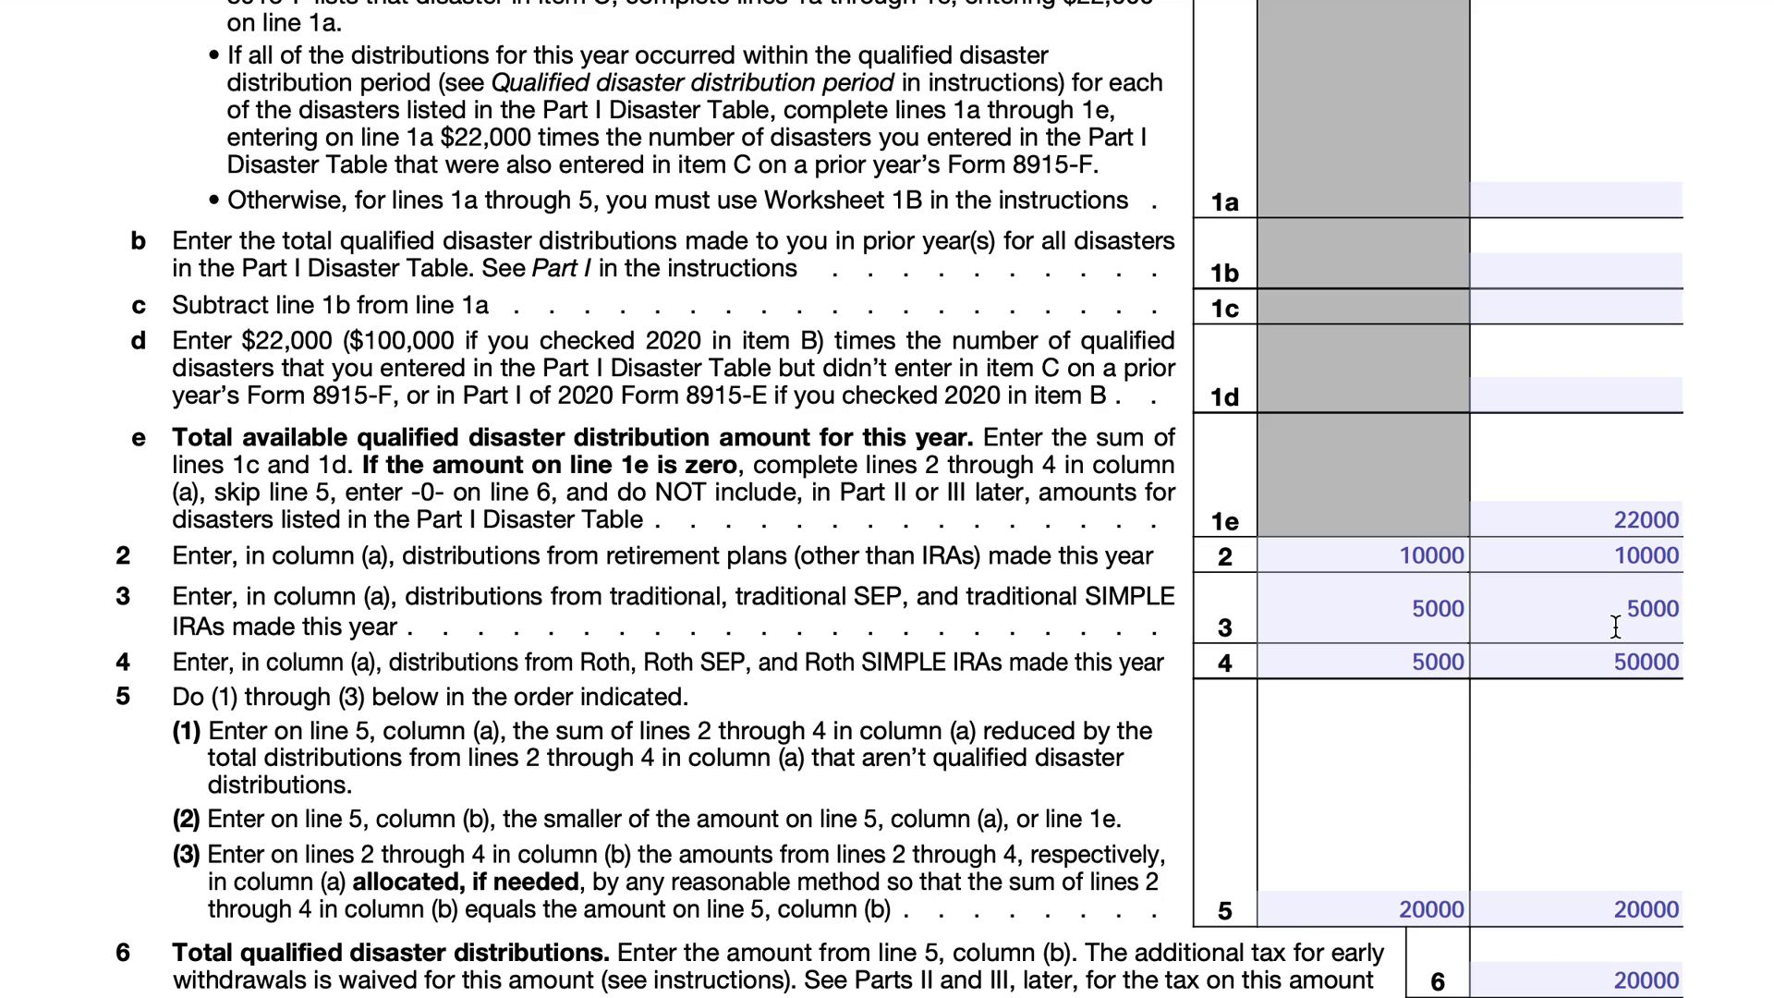
left_click(1653, 661)
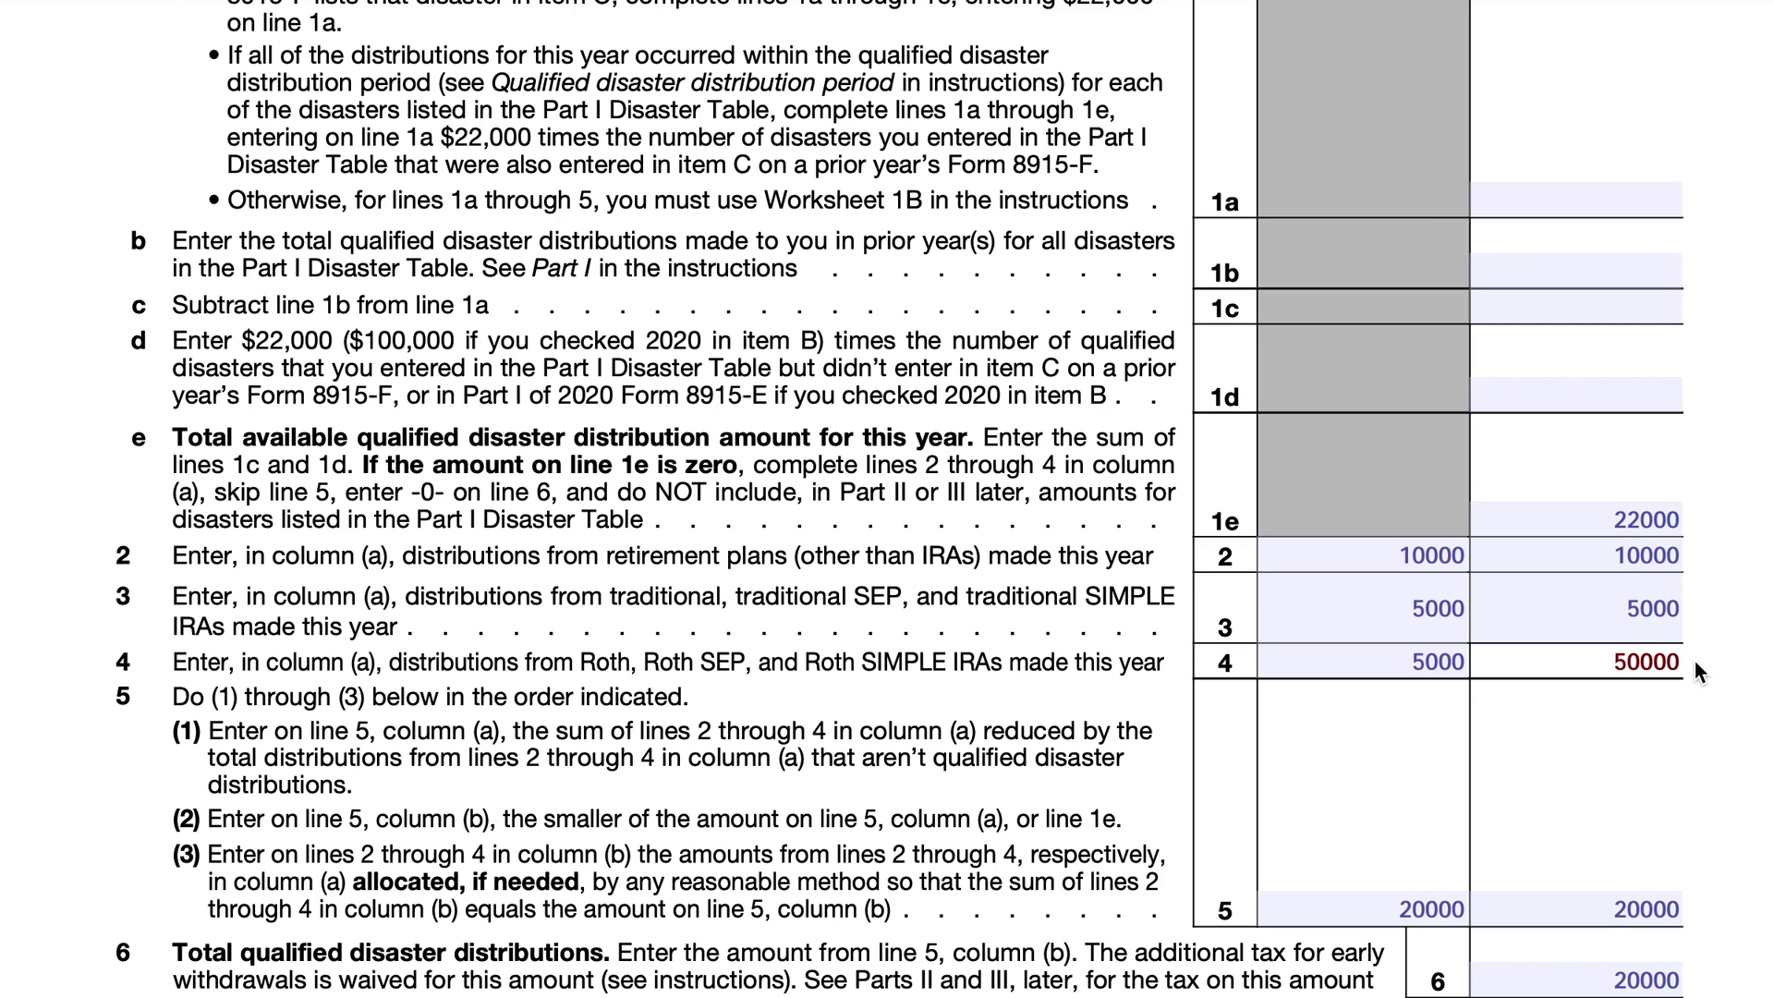
key("BackSpace")
- Change the Part I column (a) distributions to 15000 on line 2, 10000 on line 3 and 10000 on line 4
left_click(1421, 557)
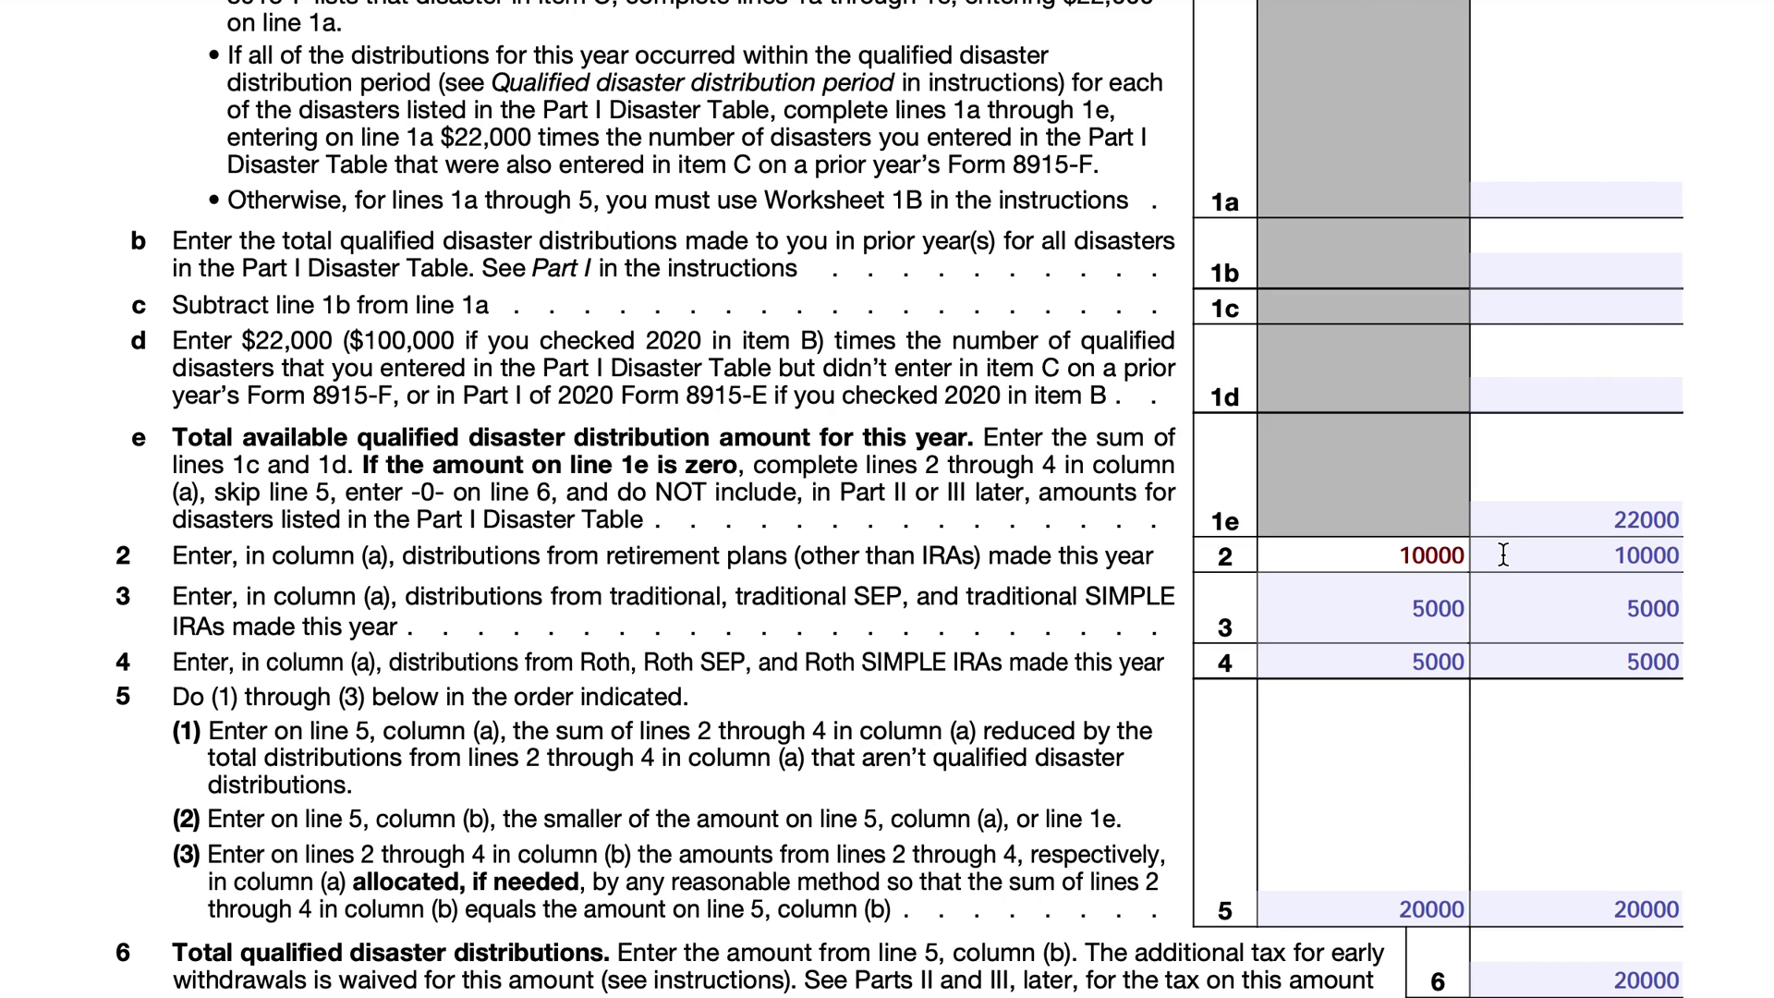
key("BackSpace")
type("5")
left_click(1427, 610)
key("BackSpace")
type("10")
left_click(1425, 660)
key("BackSpace")
type("10")
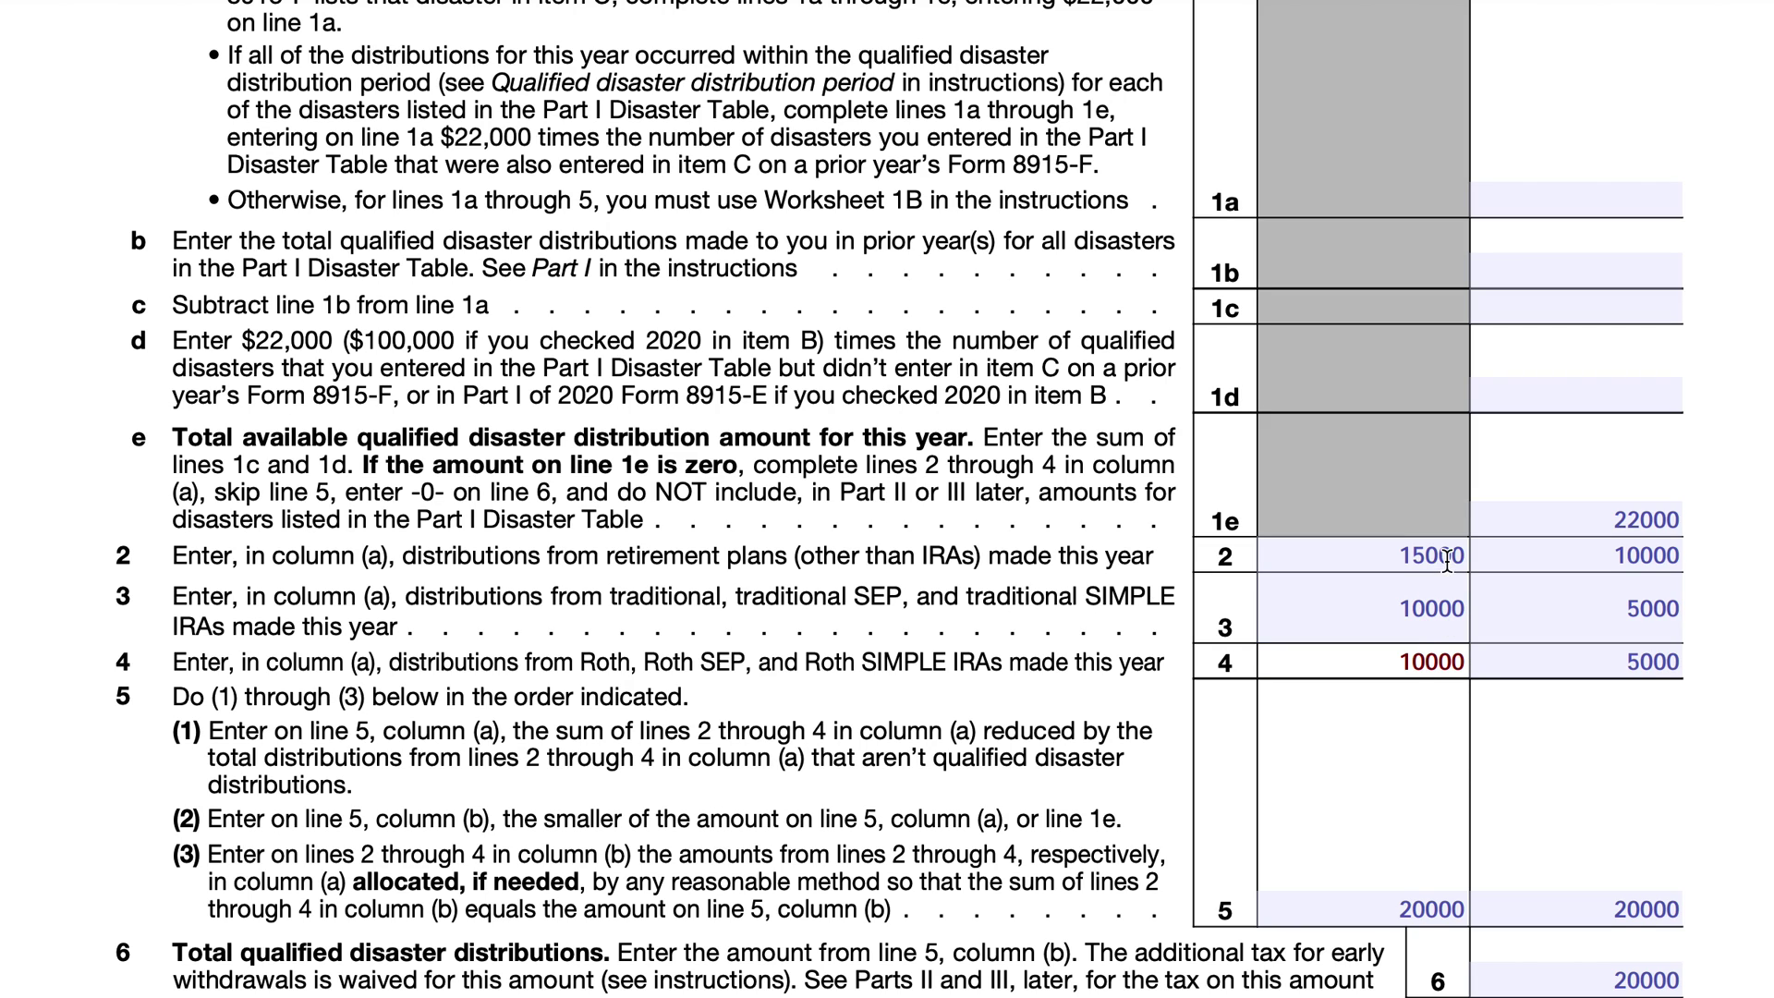
- Set Part I line 5 to 35000 in column (a) and 22000 in column (b)
left_click(1414, 910)
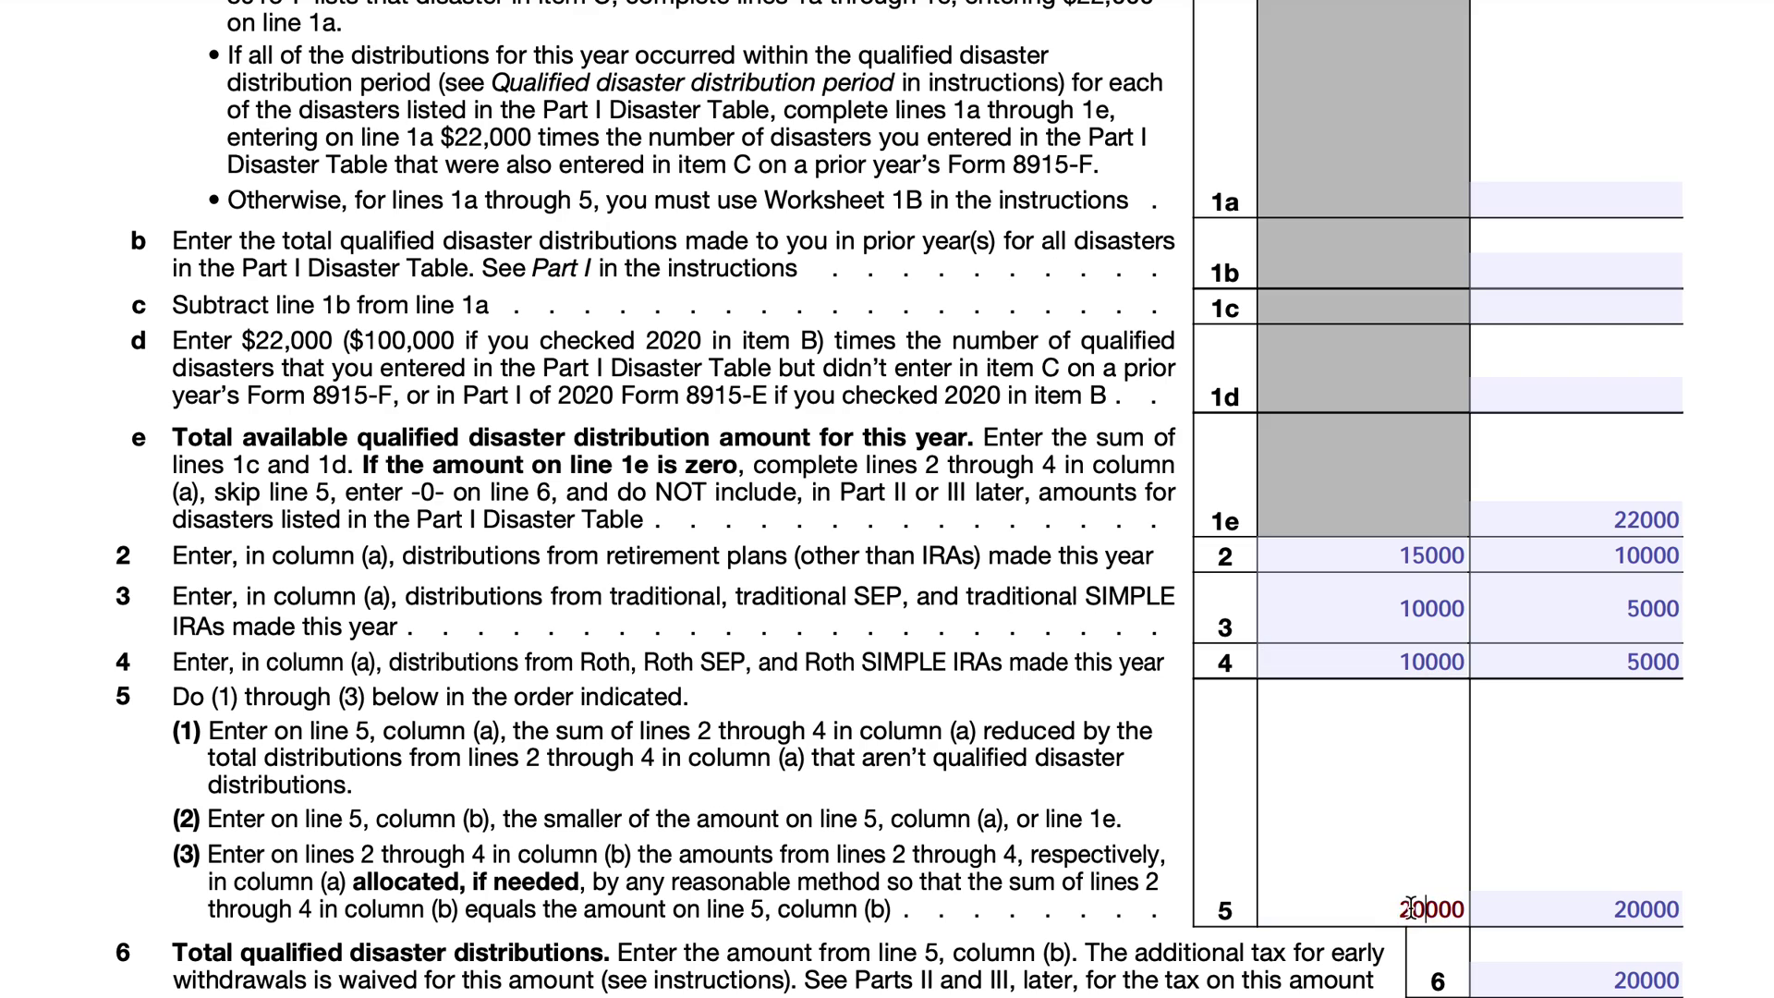
key("BackSpace")
key("BackSpace")
type("35")
left_click(1644, 903)
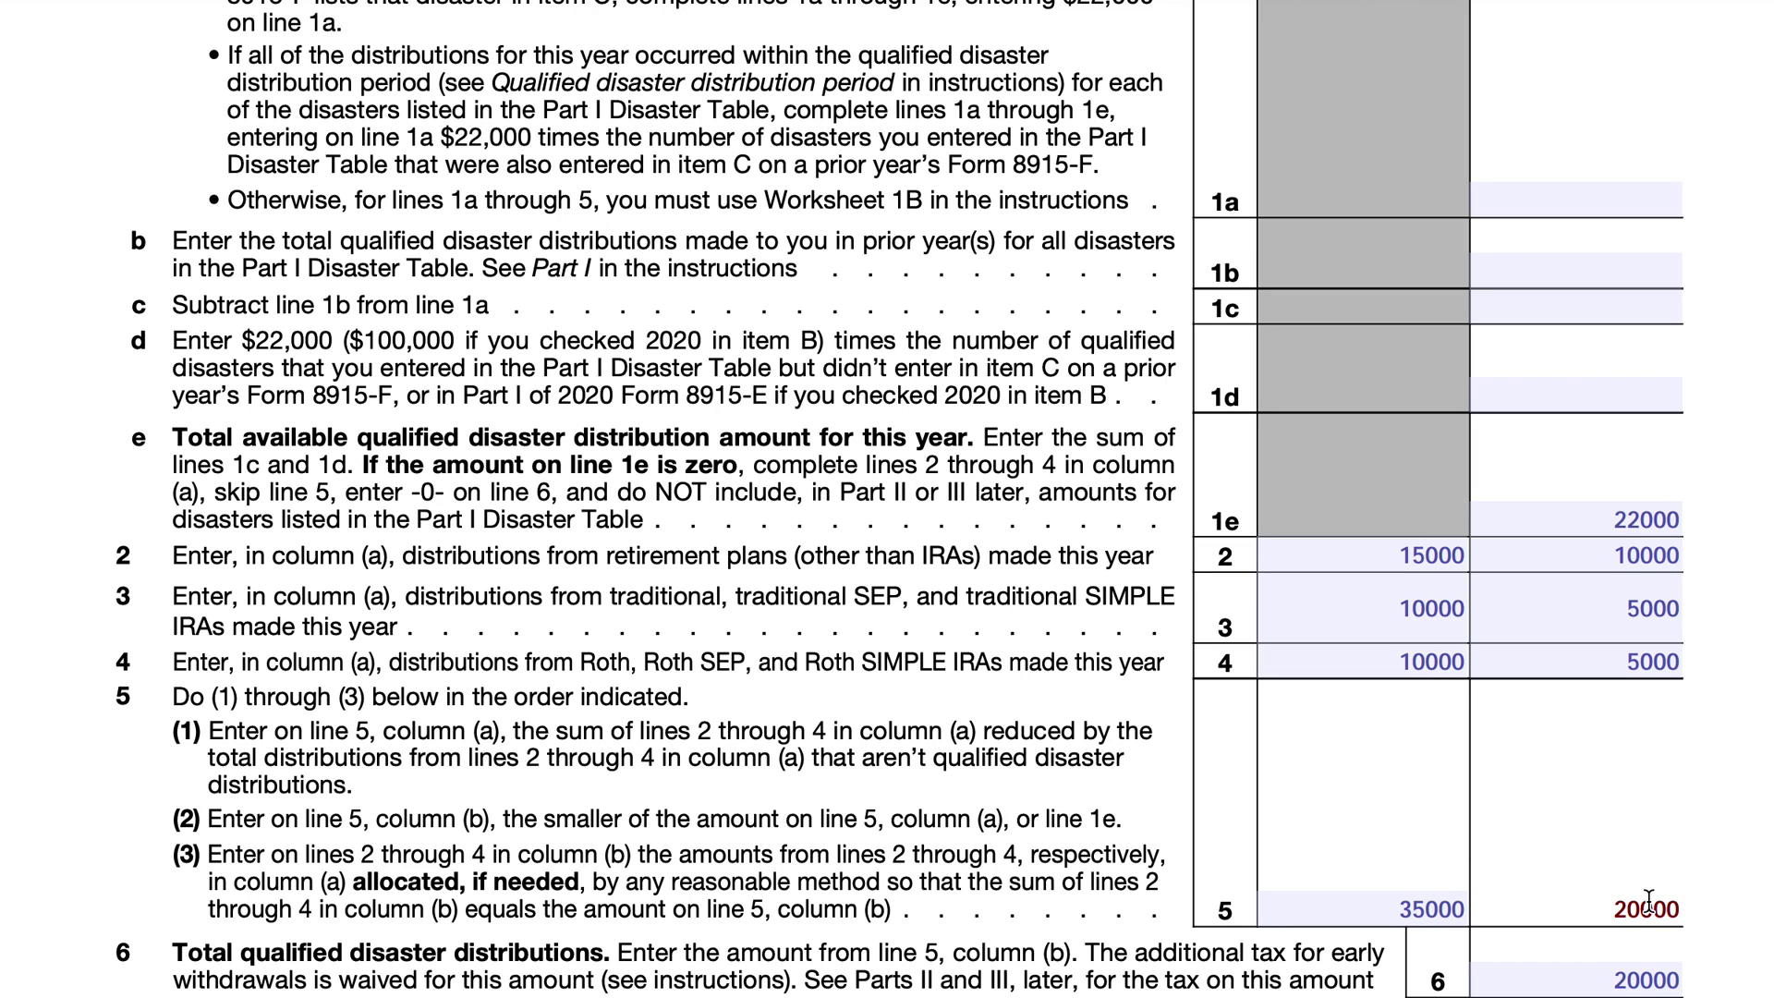
key("BackSpace")
type("2")
- Allocate the qualified distributions in Part I column (b) as 9484 on line 2 and 6286 on each of lines 3 and 4
double_click(1654, 555)
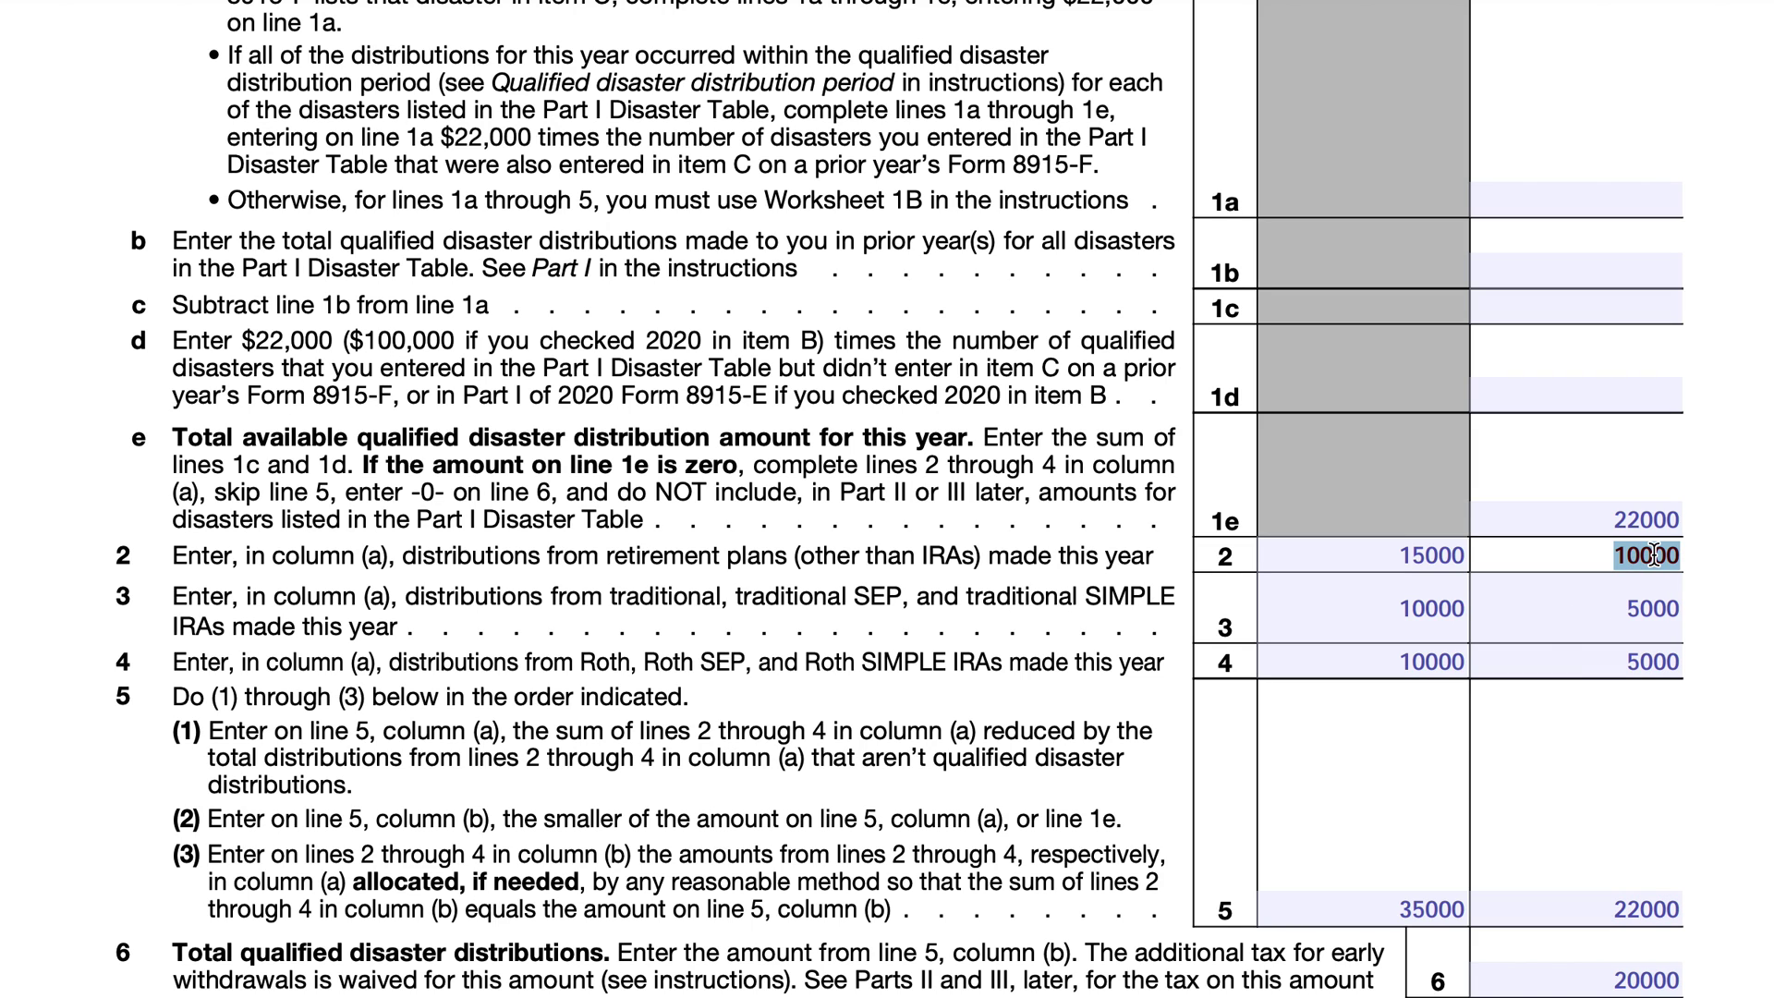
type("94")
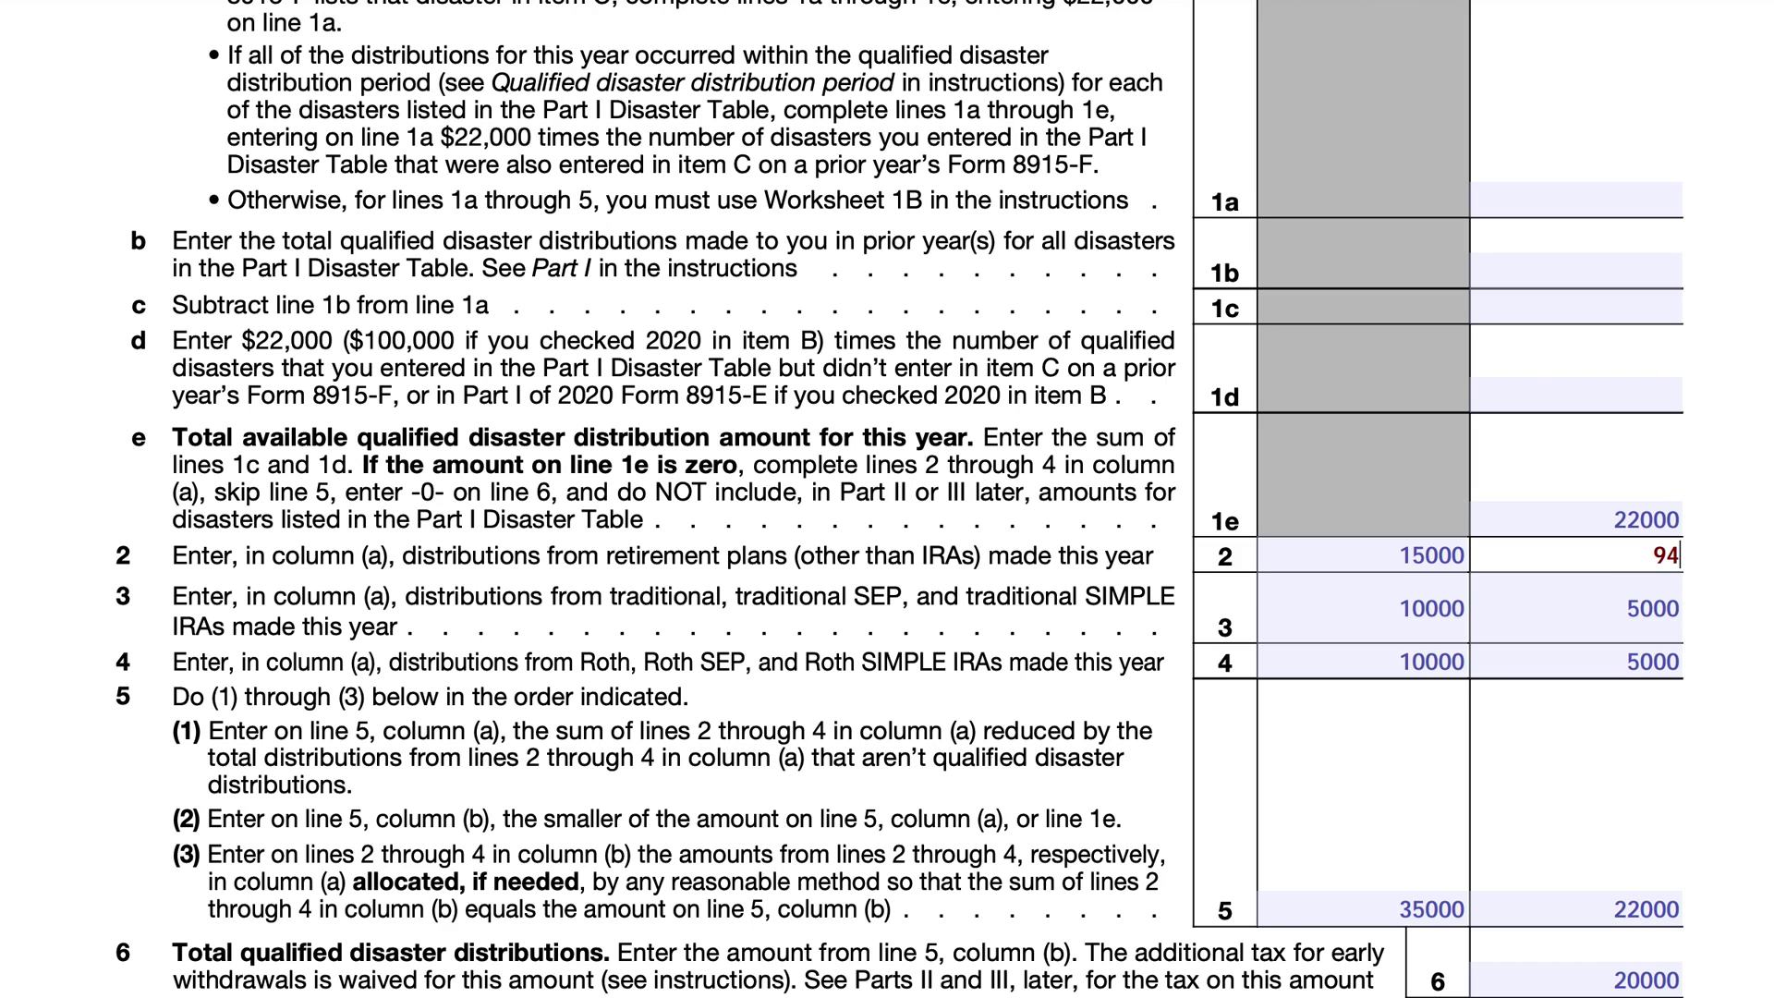
type("83")
left_click(1654, 608)
type("62")
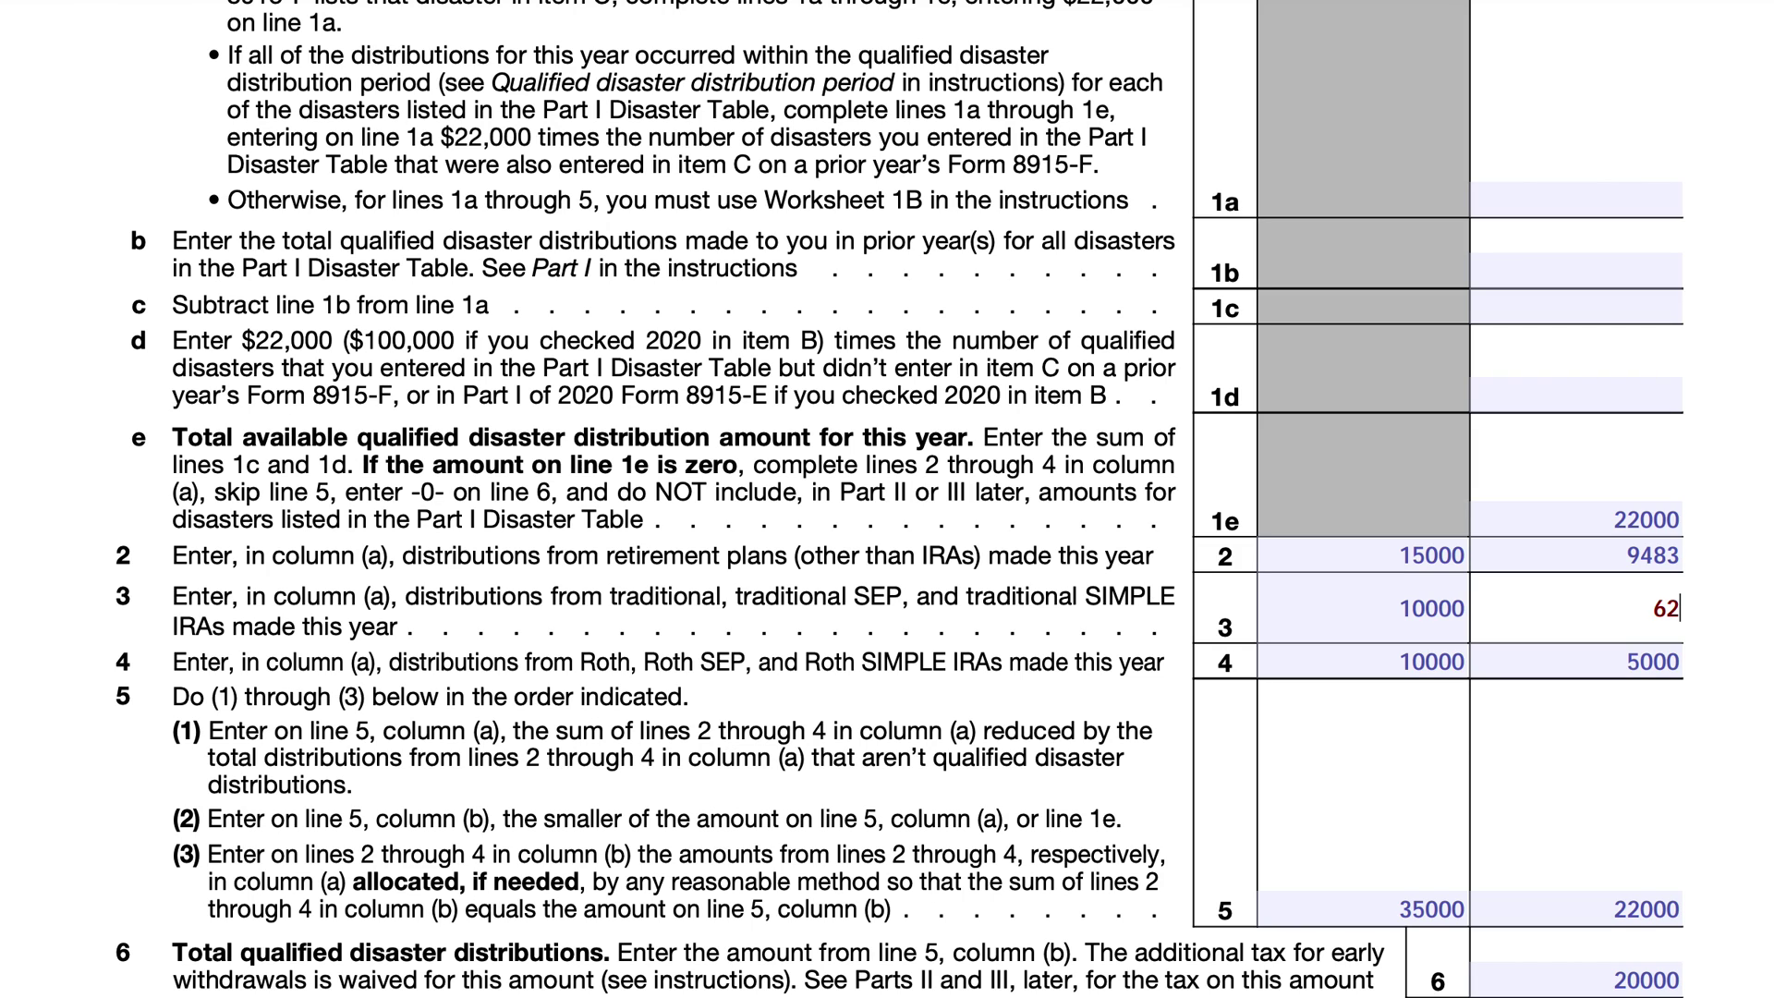
type("8")
type("6")
double_click(1654, 661)
type("6286")
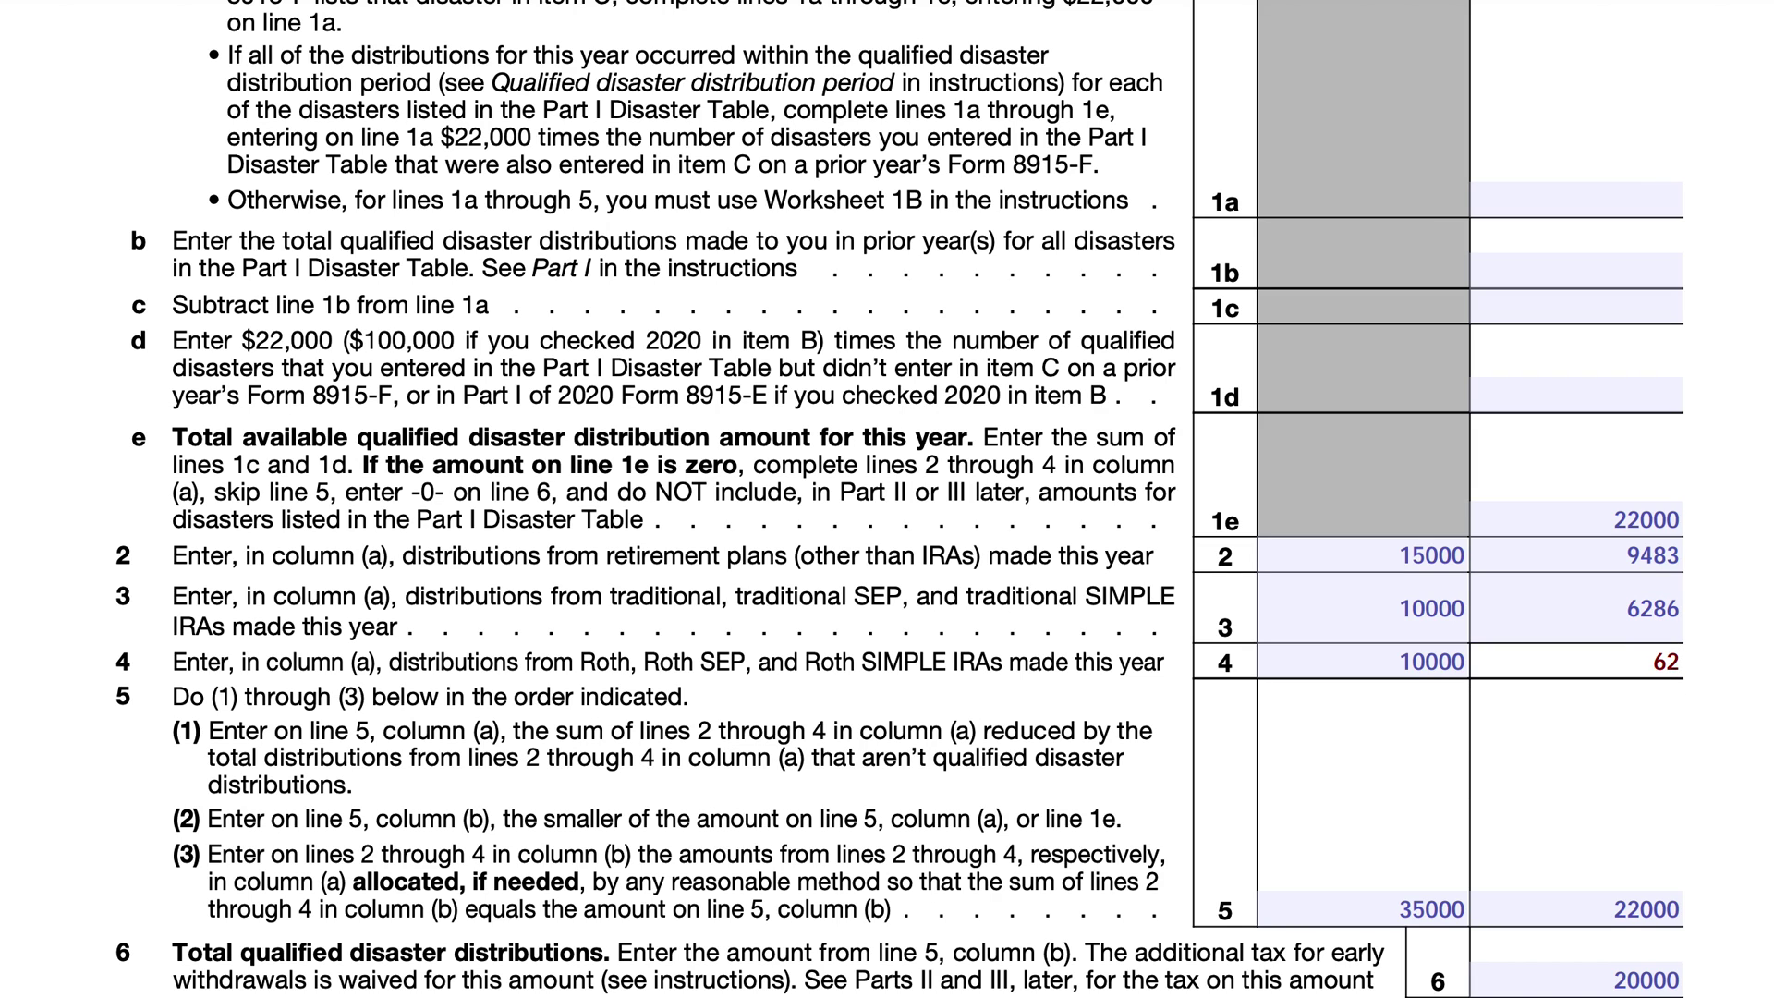
left_click(1682, 555)
key("BackSpace")
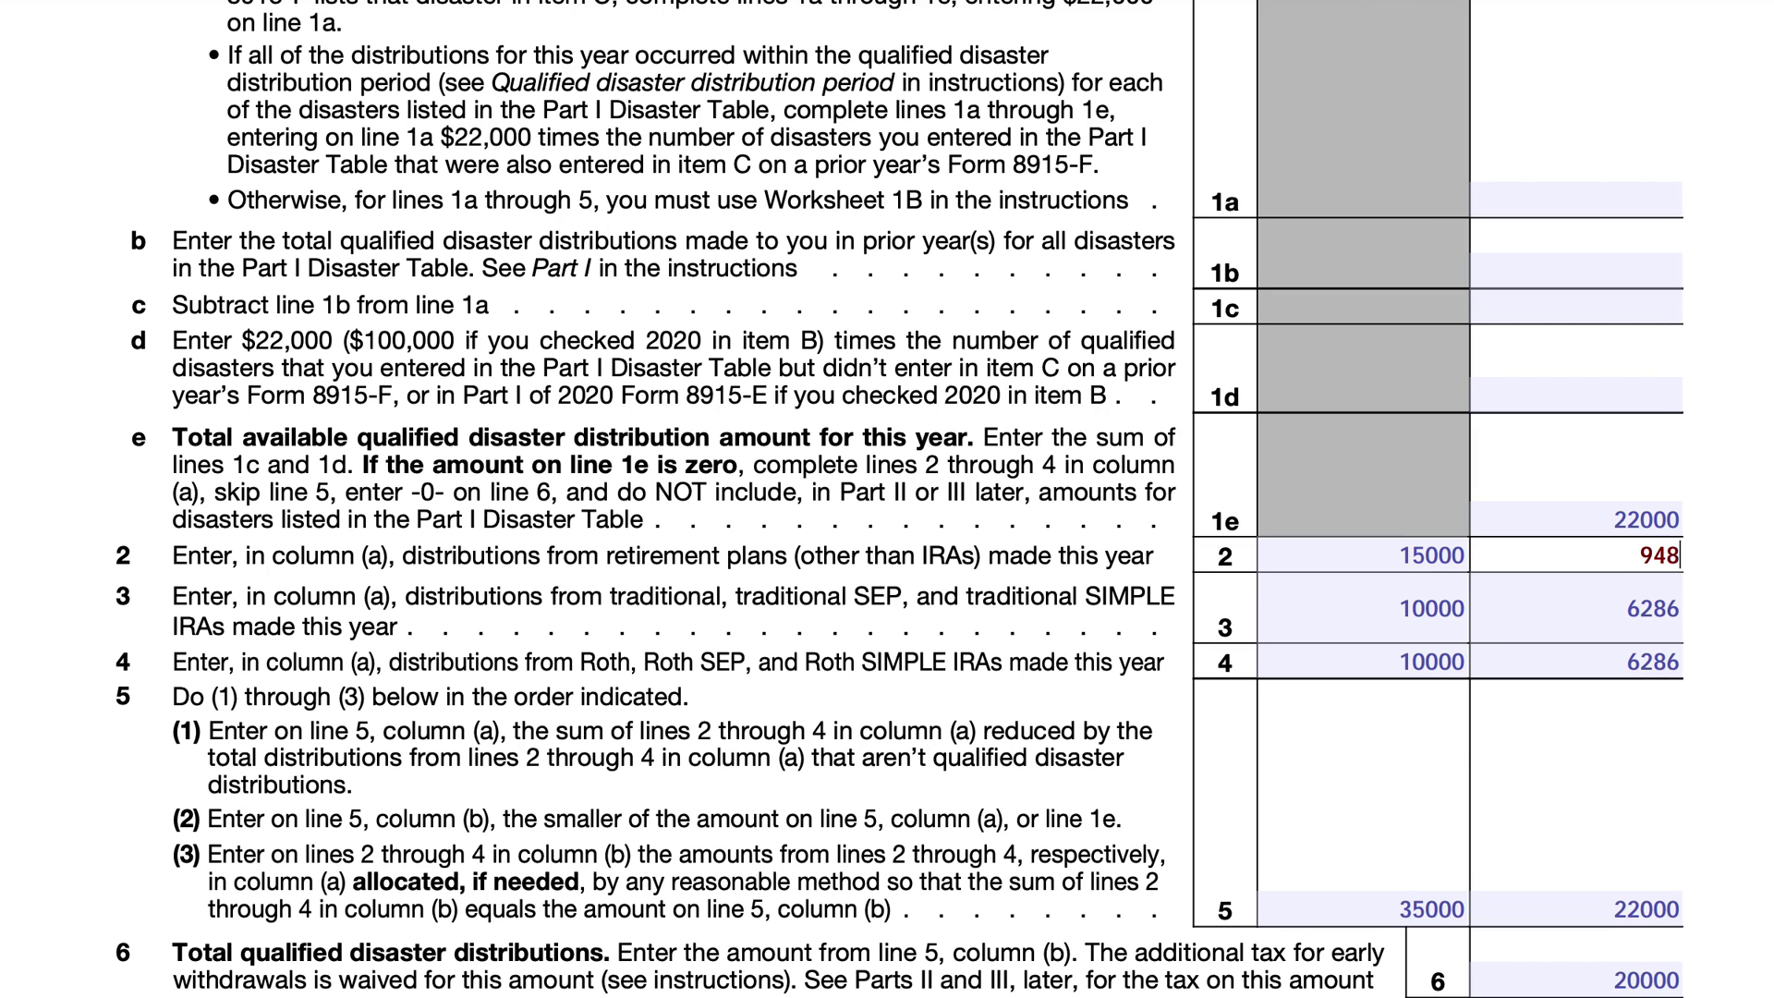
type("4")
- Restore the Part I column (a) distributions to 10000 on line 2, 5000 on line 3 and 5000 on line 4
left_click(1411, 556)
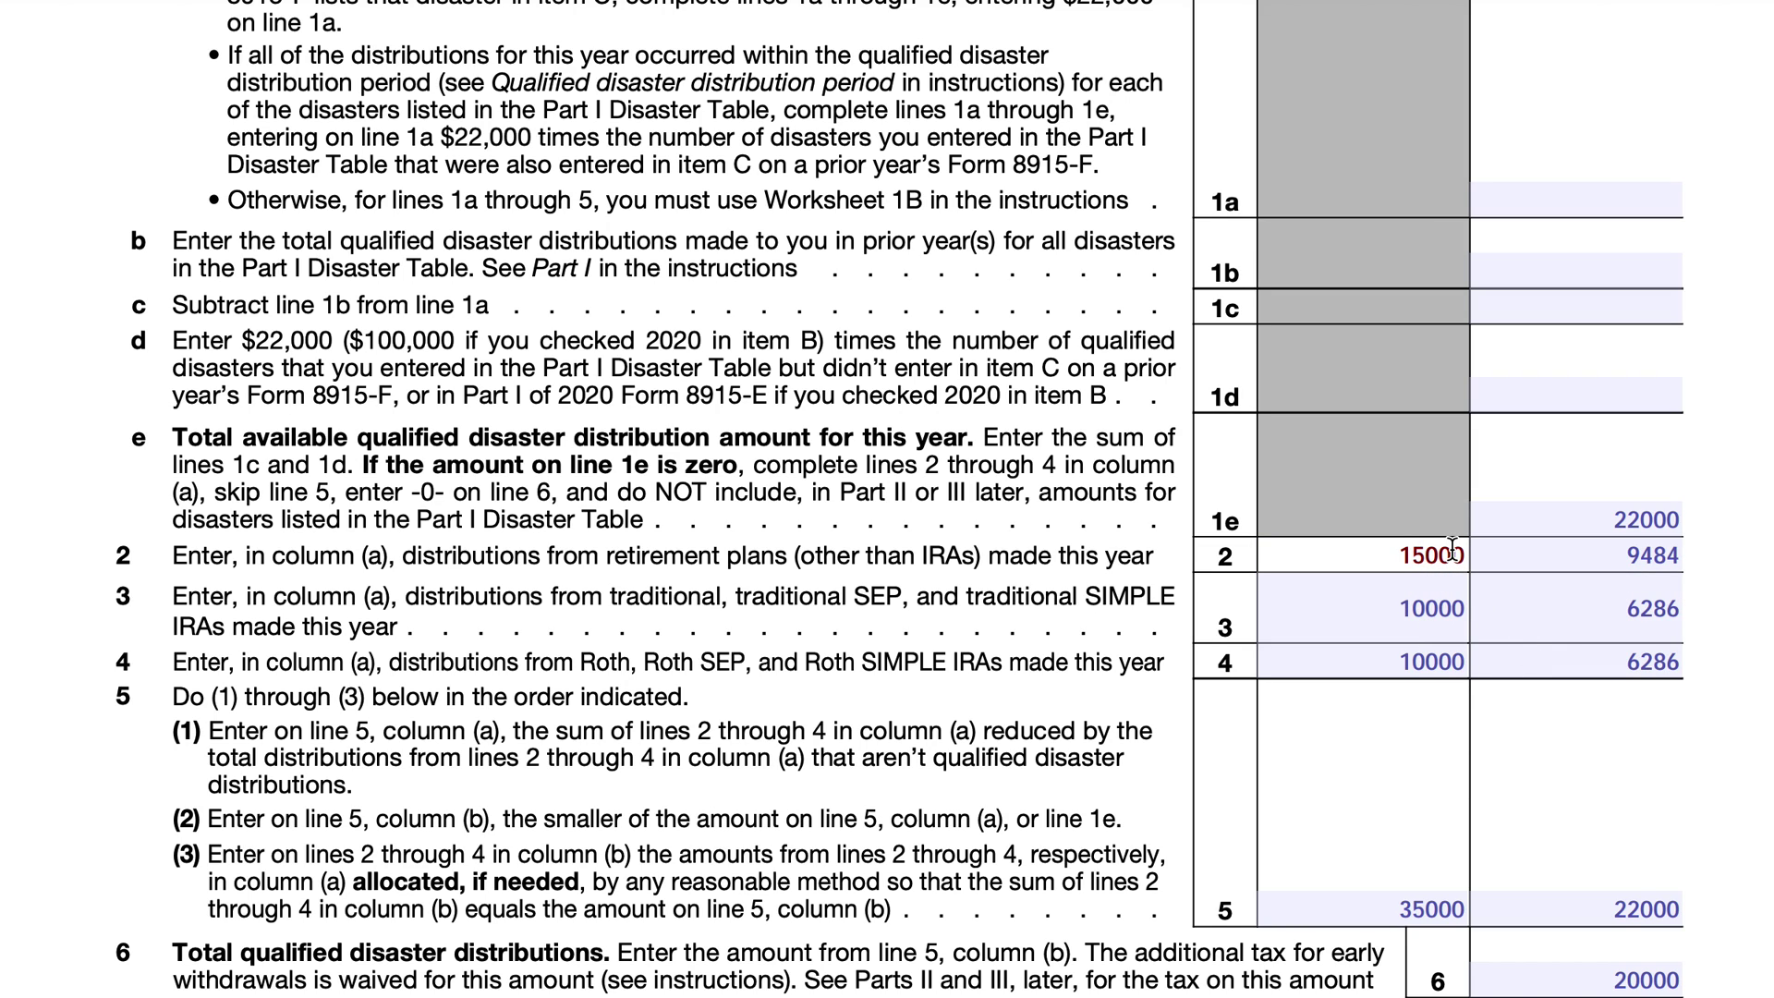
key("Delete")
type("0")
left_click(1424, 609)
double_click(1423, 609)
type("5000")
key("Tab")
scroll(1424, 609, "up", 1)
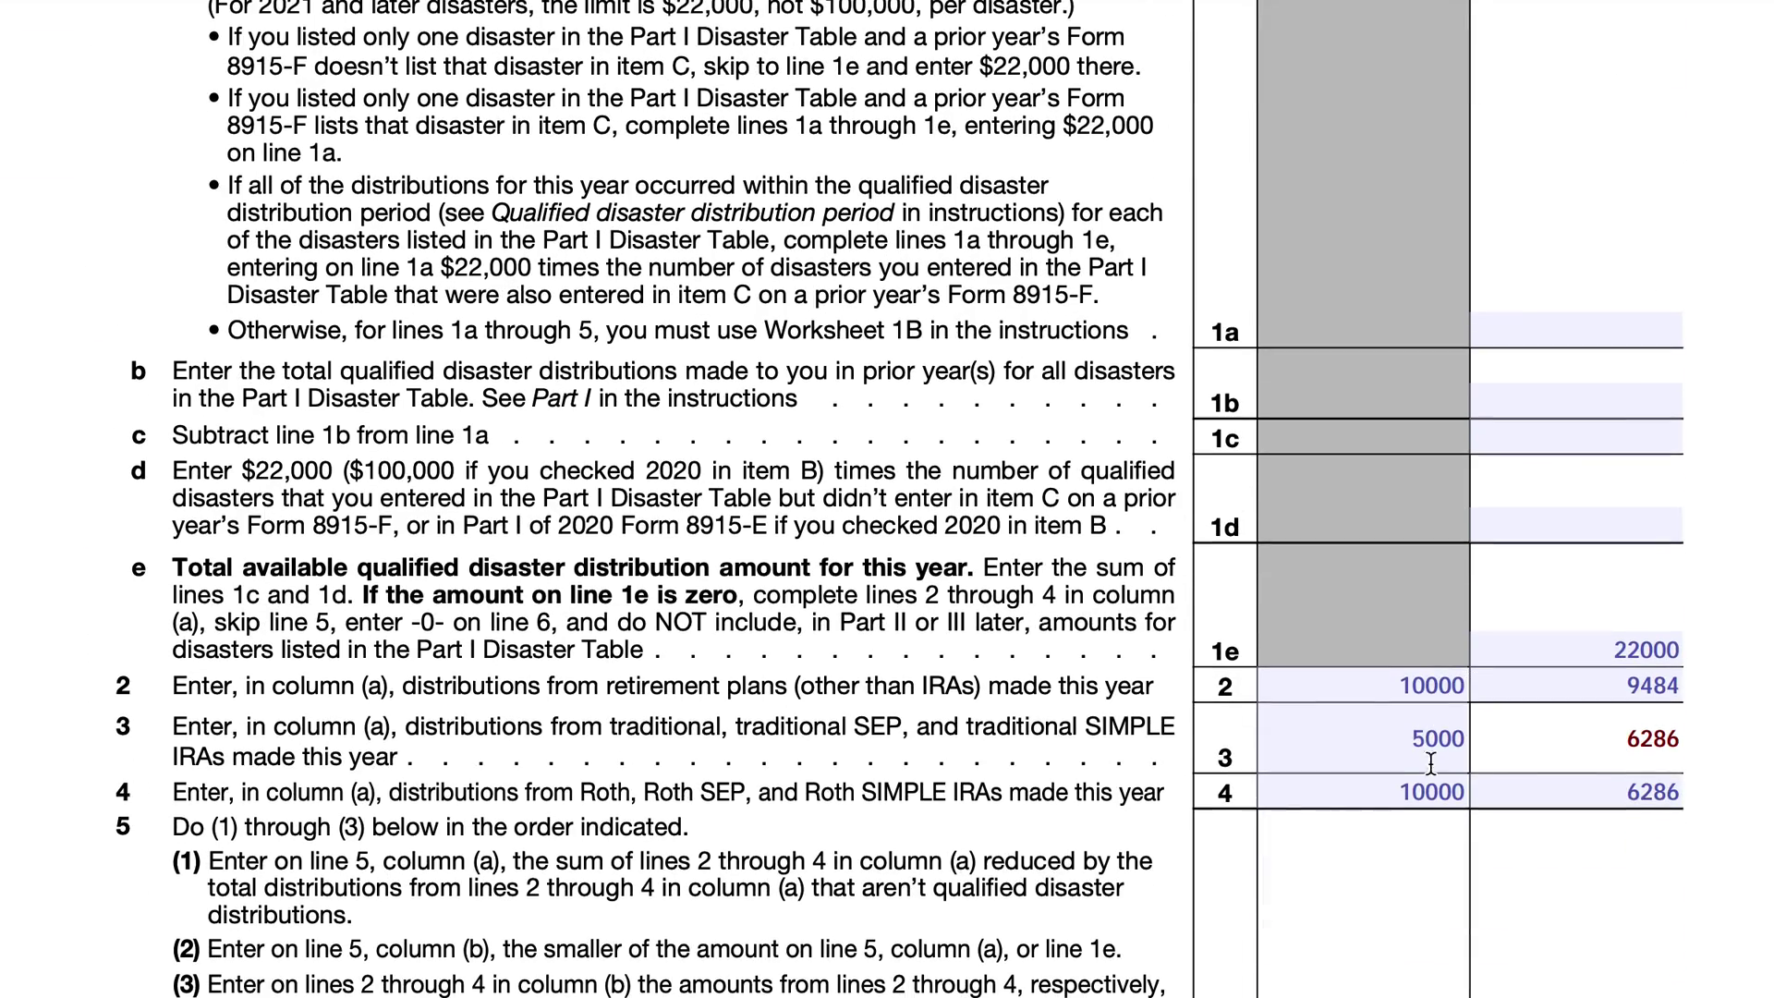
double_click(1431, 792)
type("5000")
- Set both columns of Part I line 5 back to 20000
scroll(1427, 791, "down", 3)
left_click(1411, 827)
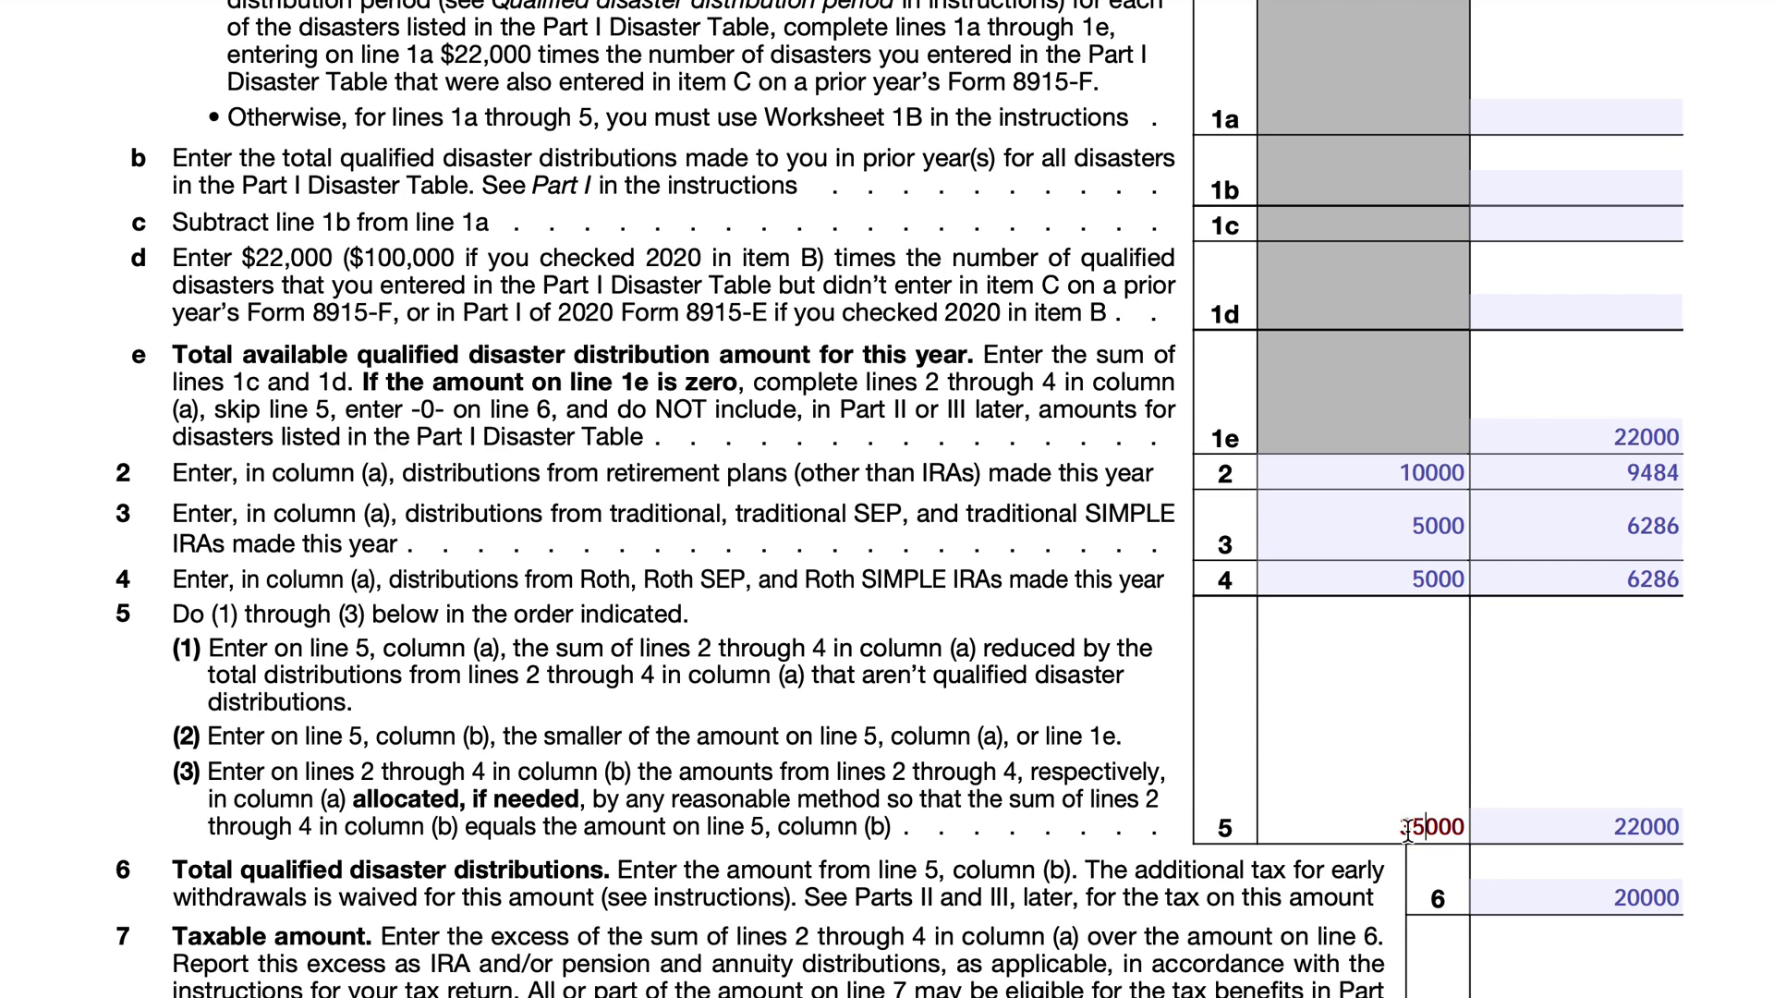
key("BackSpace")
key("BackSpace")
type("20")
left_click(1636, 823)
key("BackSpace")
type("0")
- Restore the Part I column (b) amounts to 10000 on line 2, 5000 on line 3 and 5000 on line 4
double_click(1652, 475)
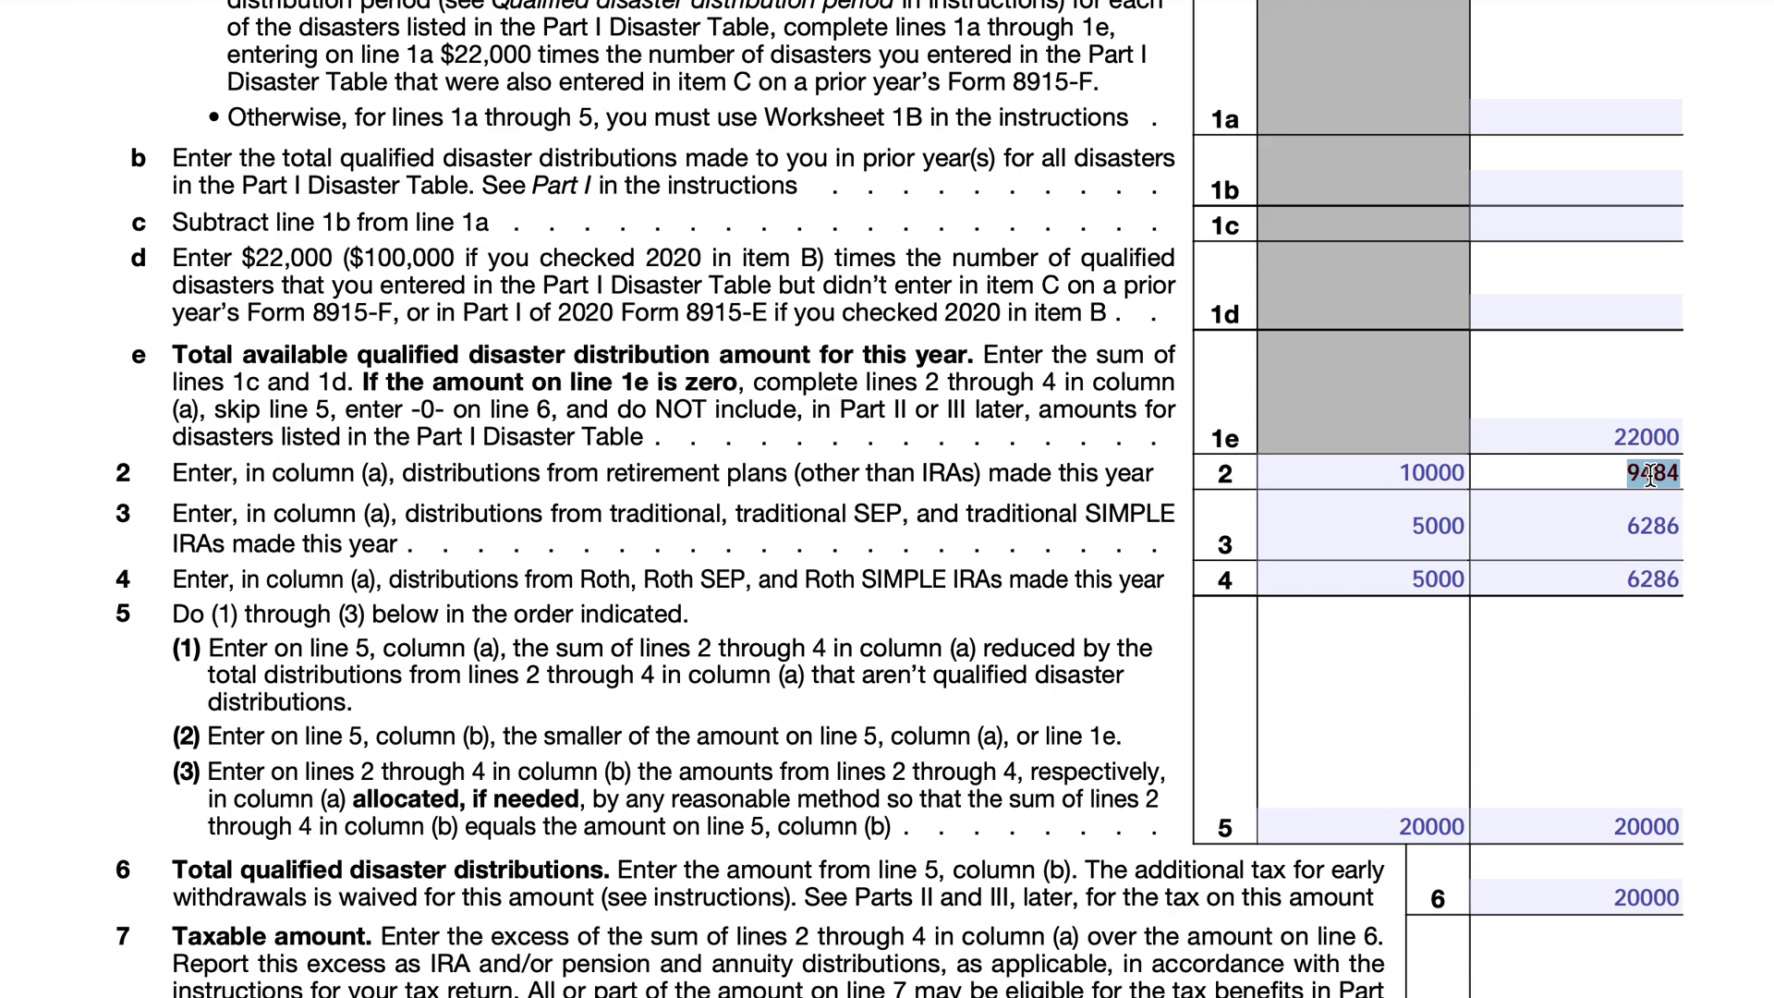
type("10000")
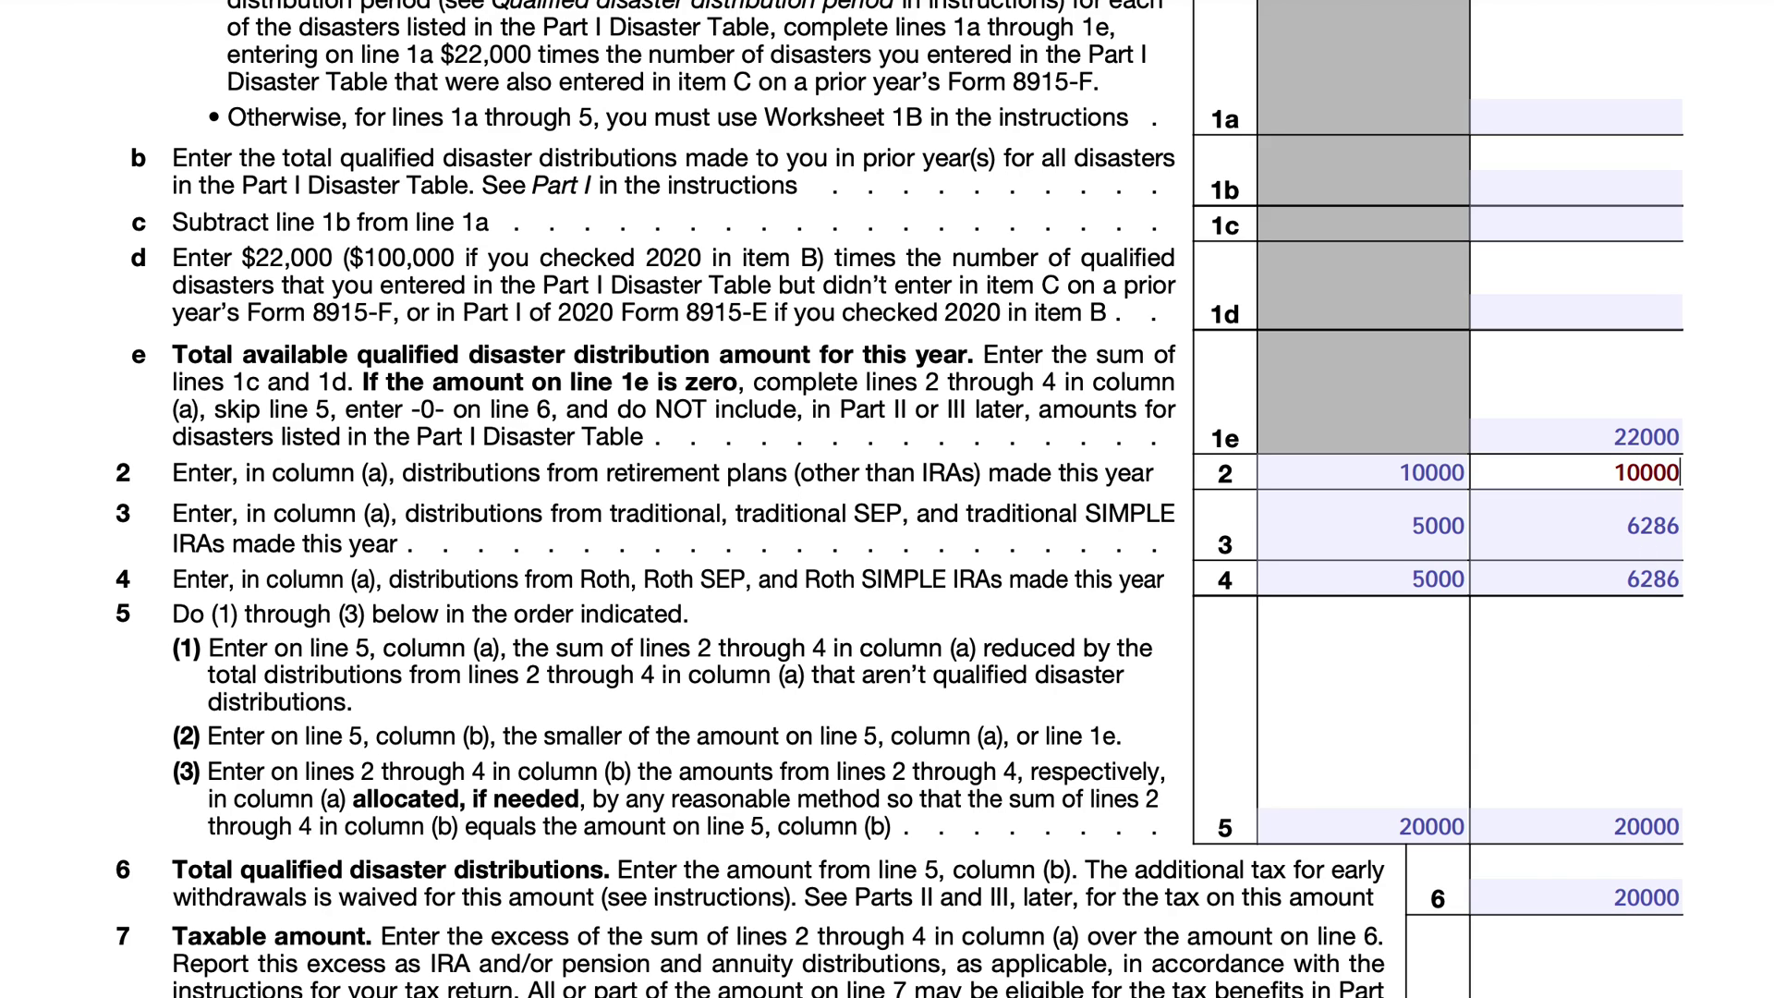
double_click(1647, 524)
type("5000")
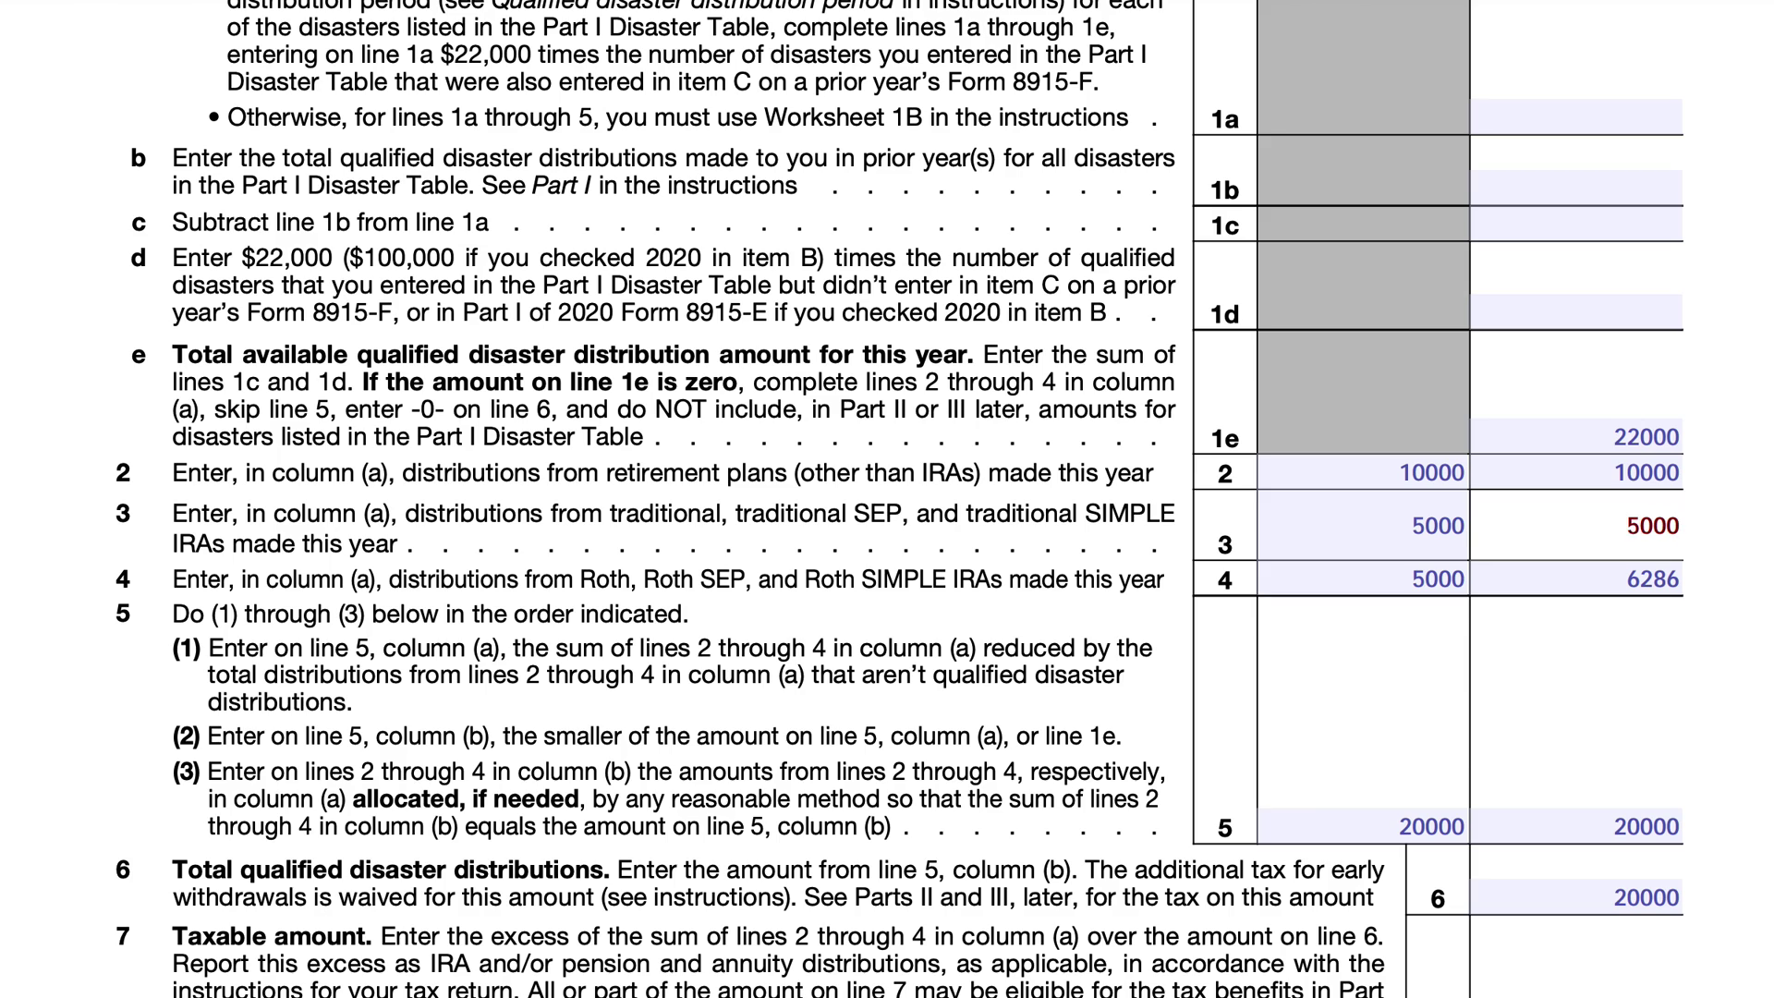
key("Tab")
key("Tab")
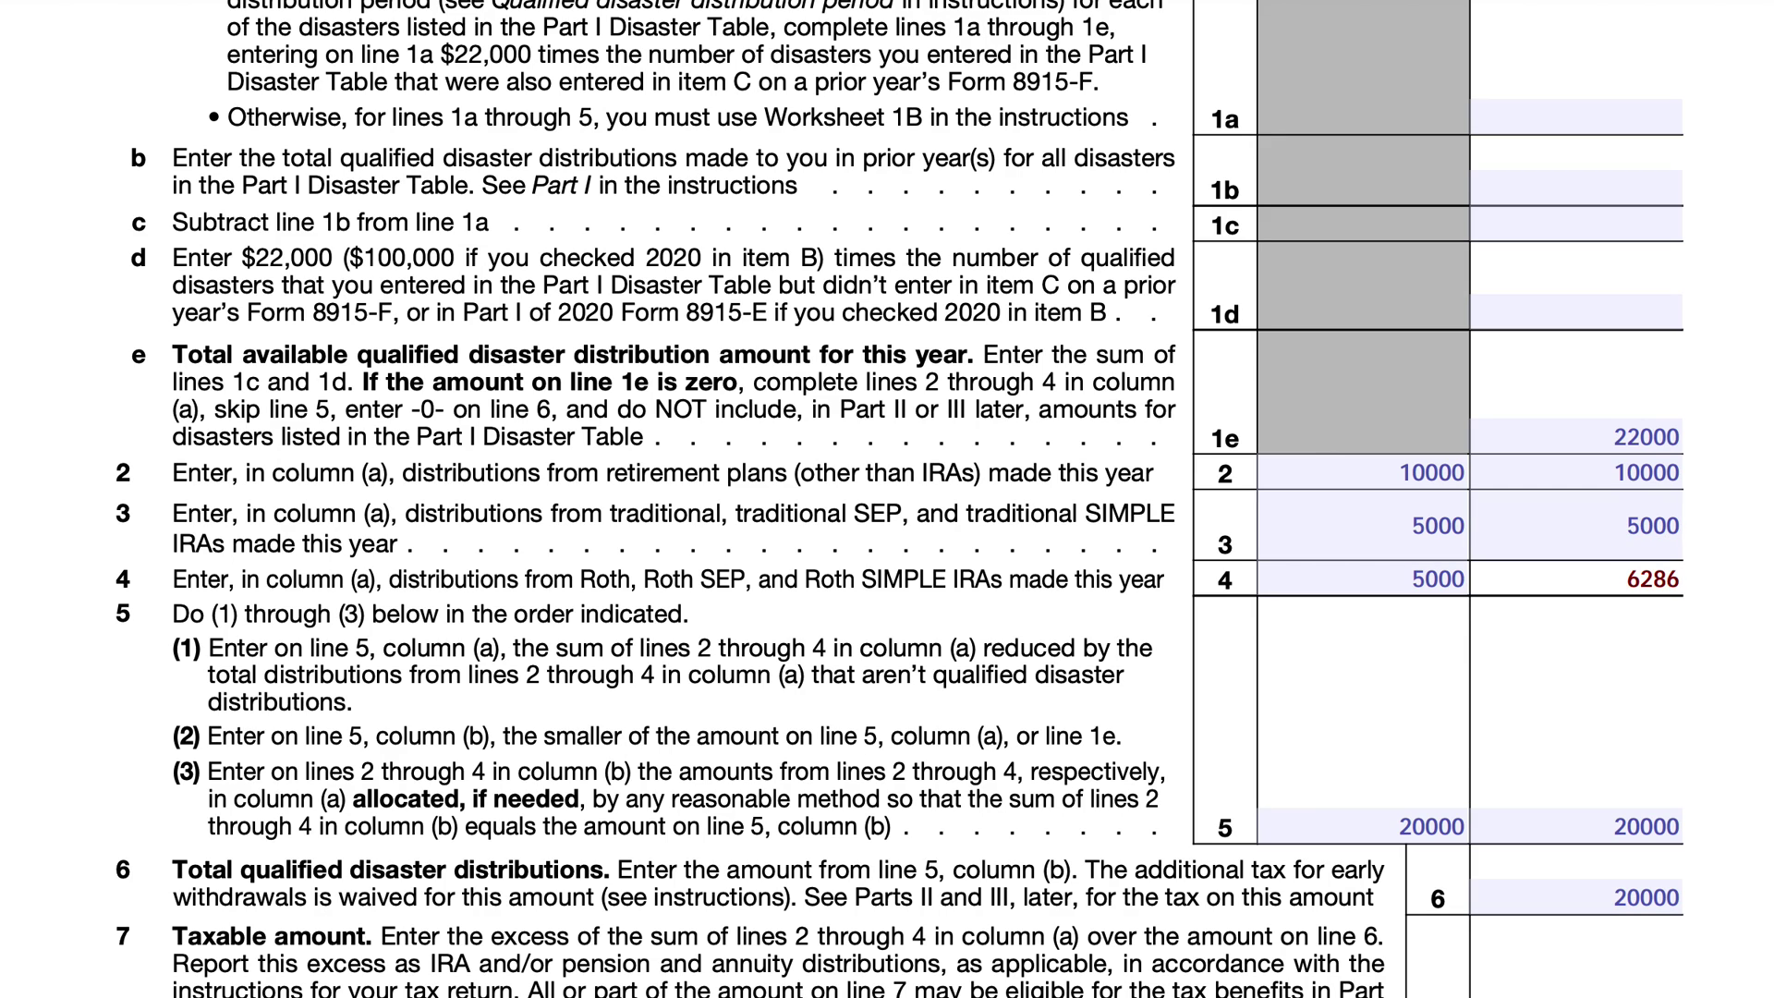
key("BackSpace")
key("BackSpace")
key("BackSpace")
key("BackSpace")
type("5000")
- Review Part I lines 5 through 7 and compare line 2, column (b) with line 8 in Part II
left_click(1644, 824)
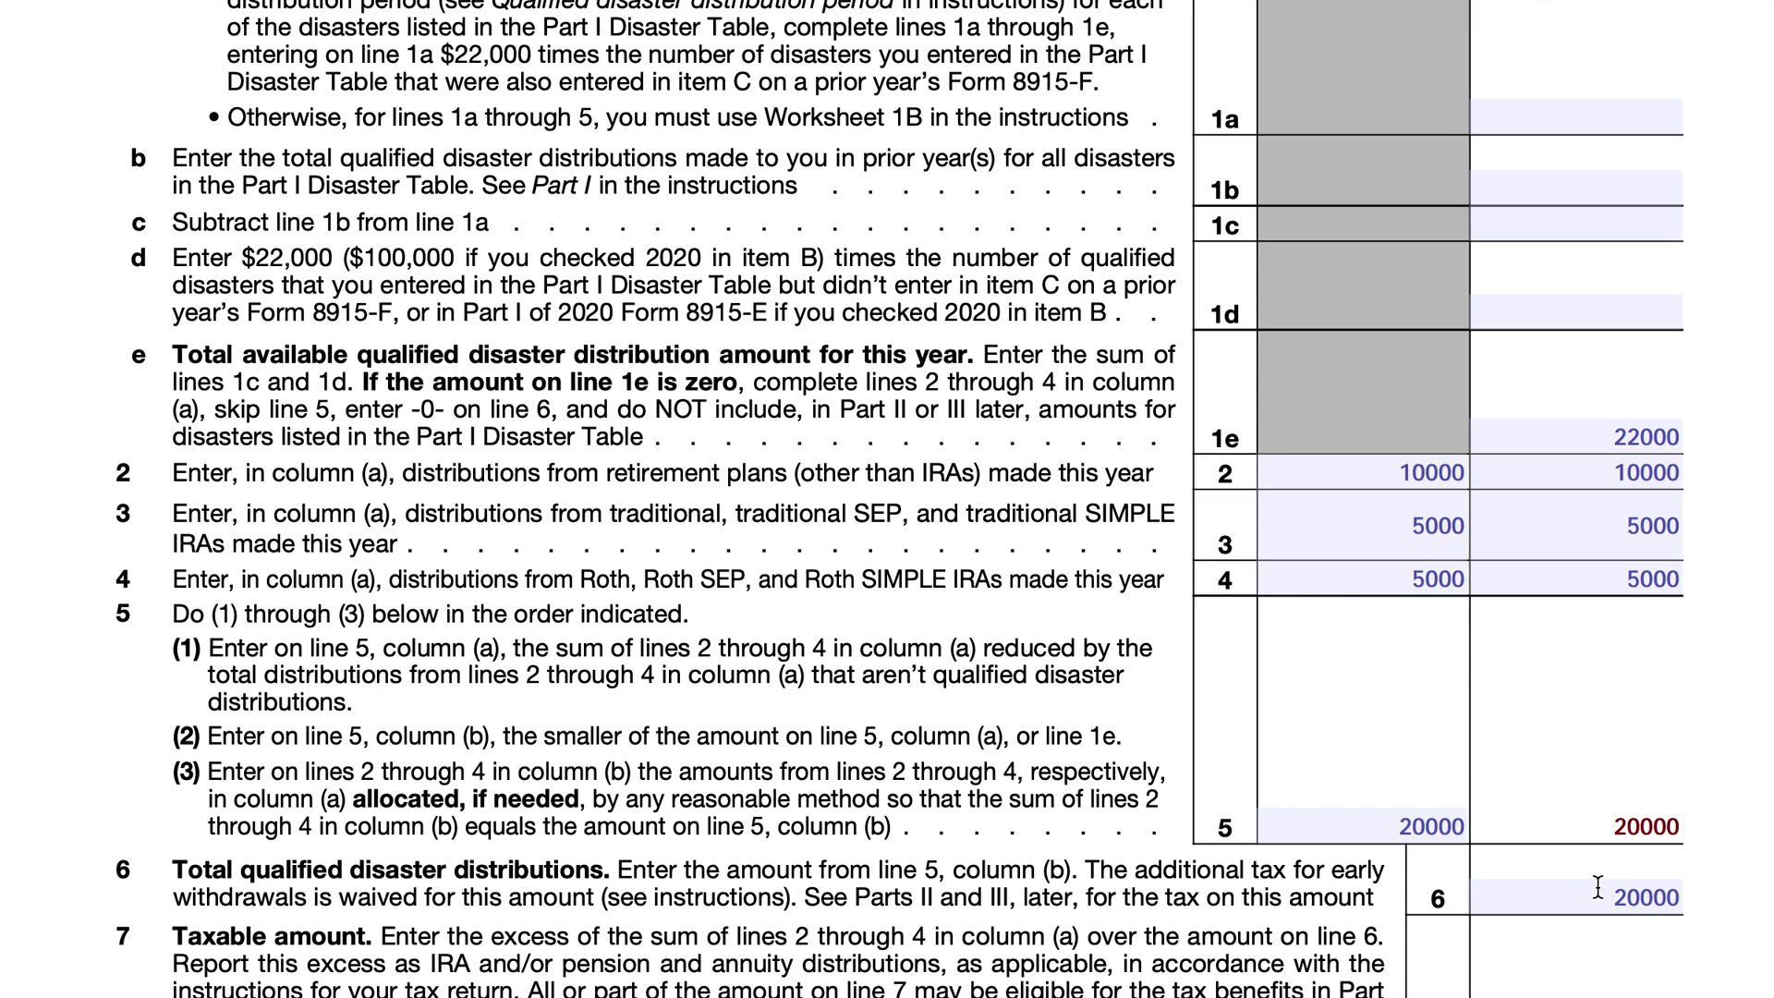
scroll(1593, 852, "down", 2)
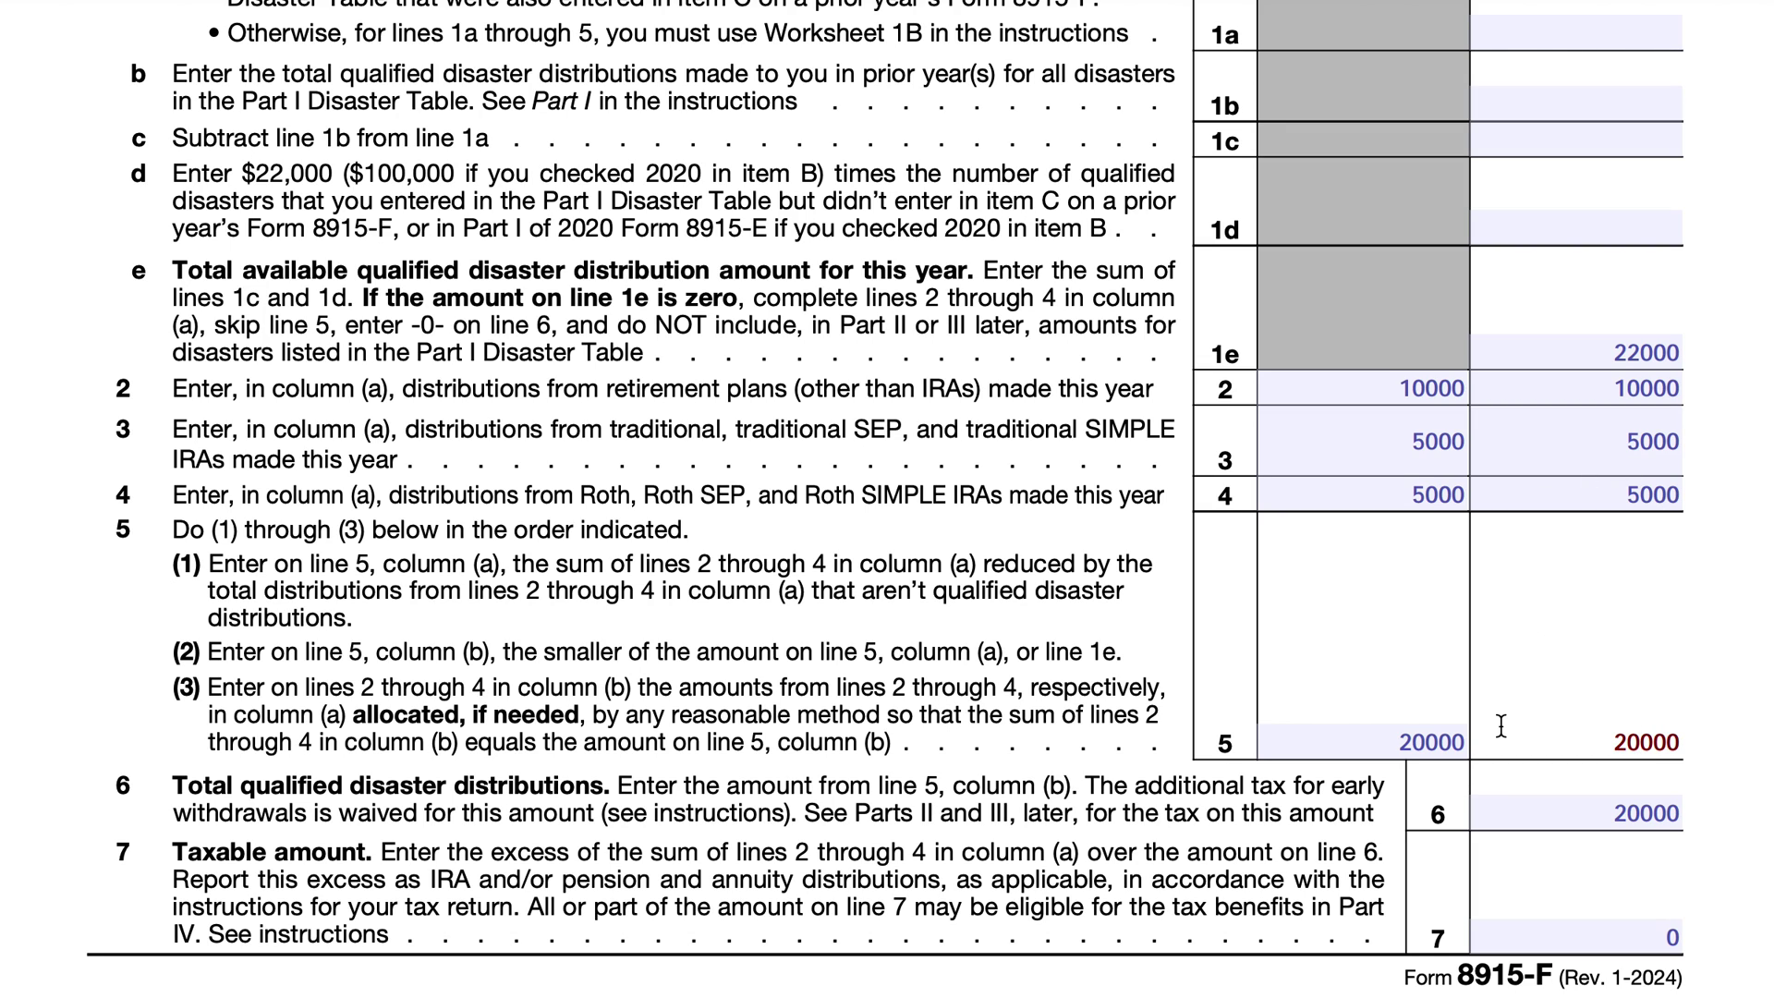
double_click(1669, 933)
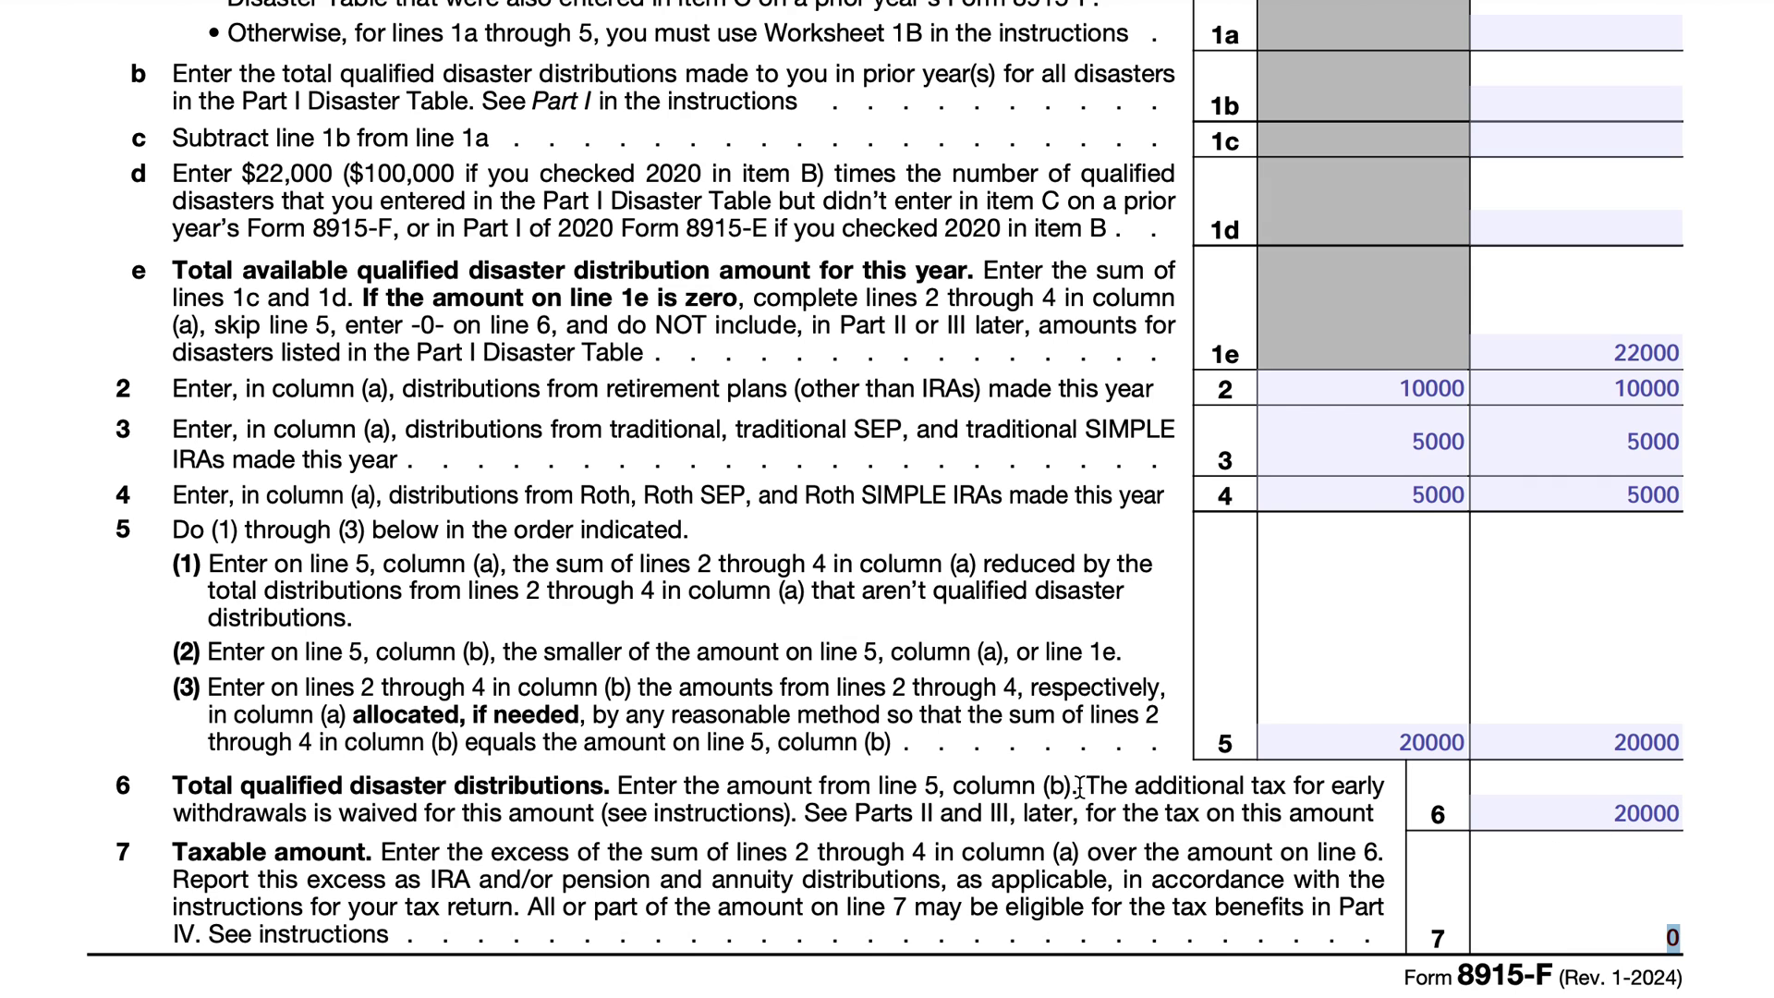
scroll(1079, 786, "down", 2)
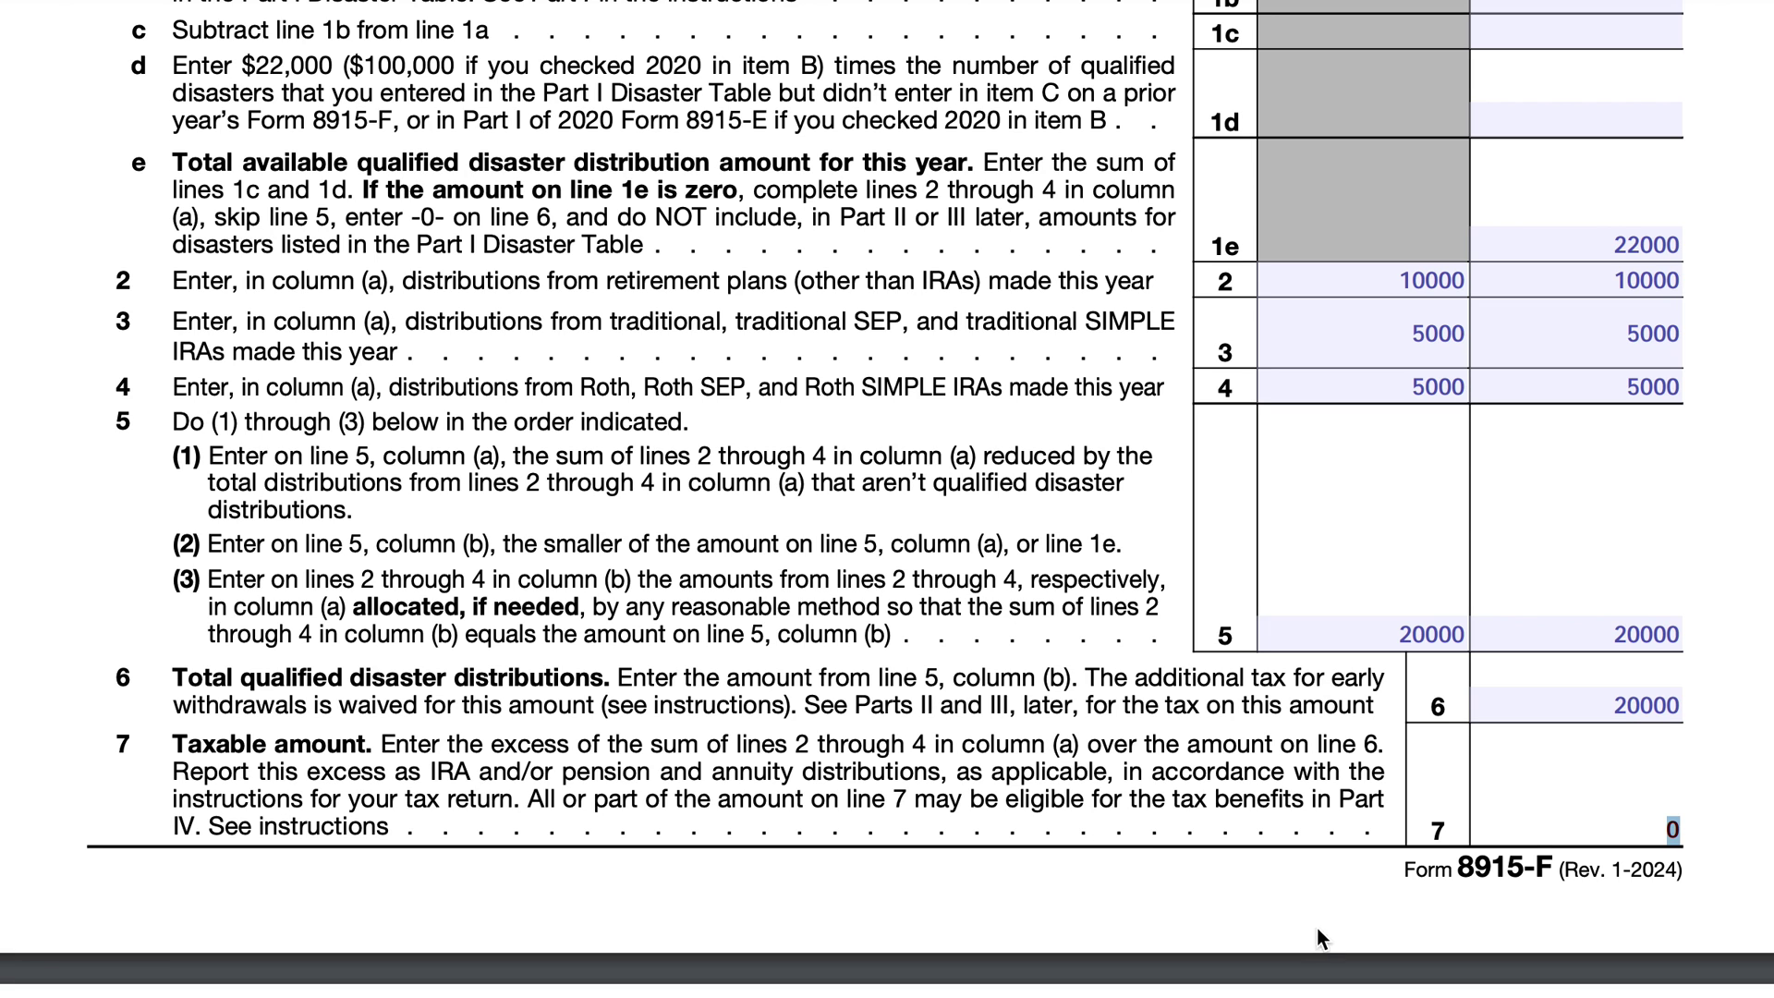
scroll(1083, 839, "down", 3)
scroll(1083, 839, "down", 3)
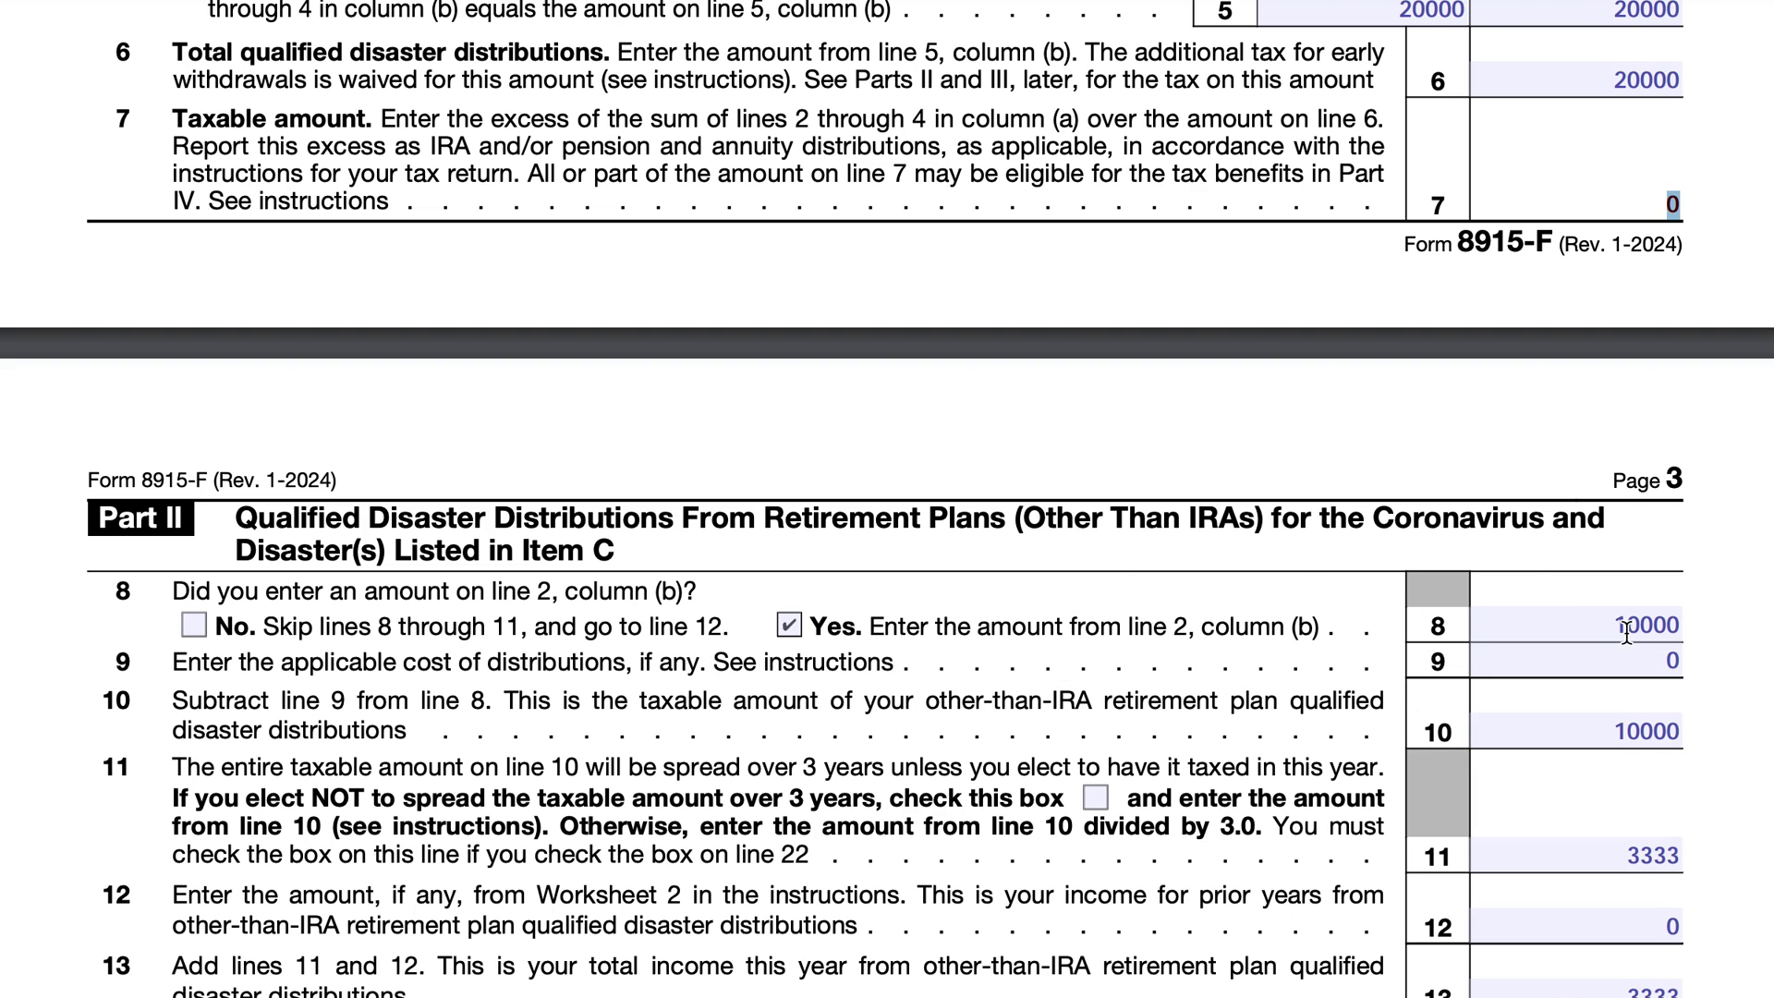
scroll(1631, 637, "up", 1)
scroll(1631, 644, "up", 6)
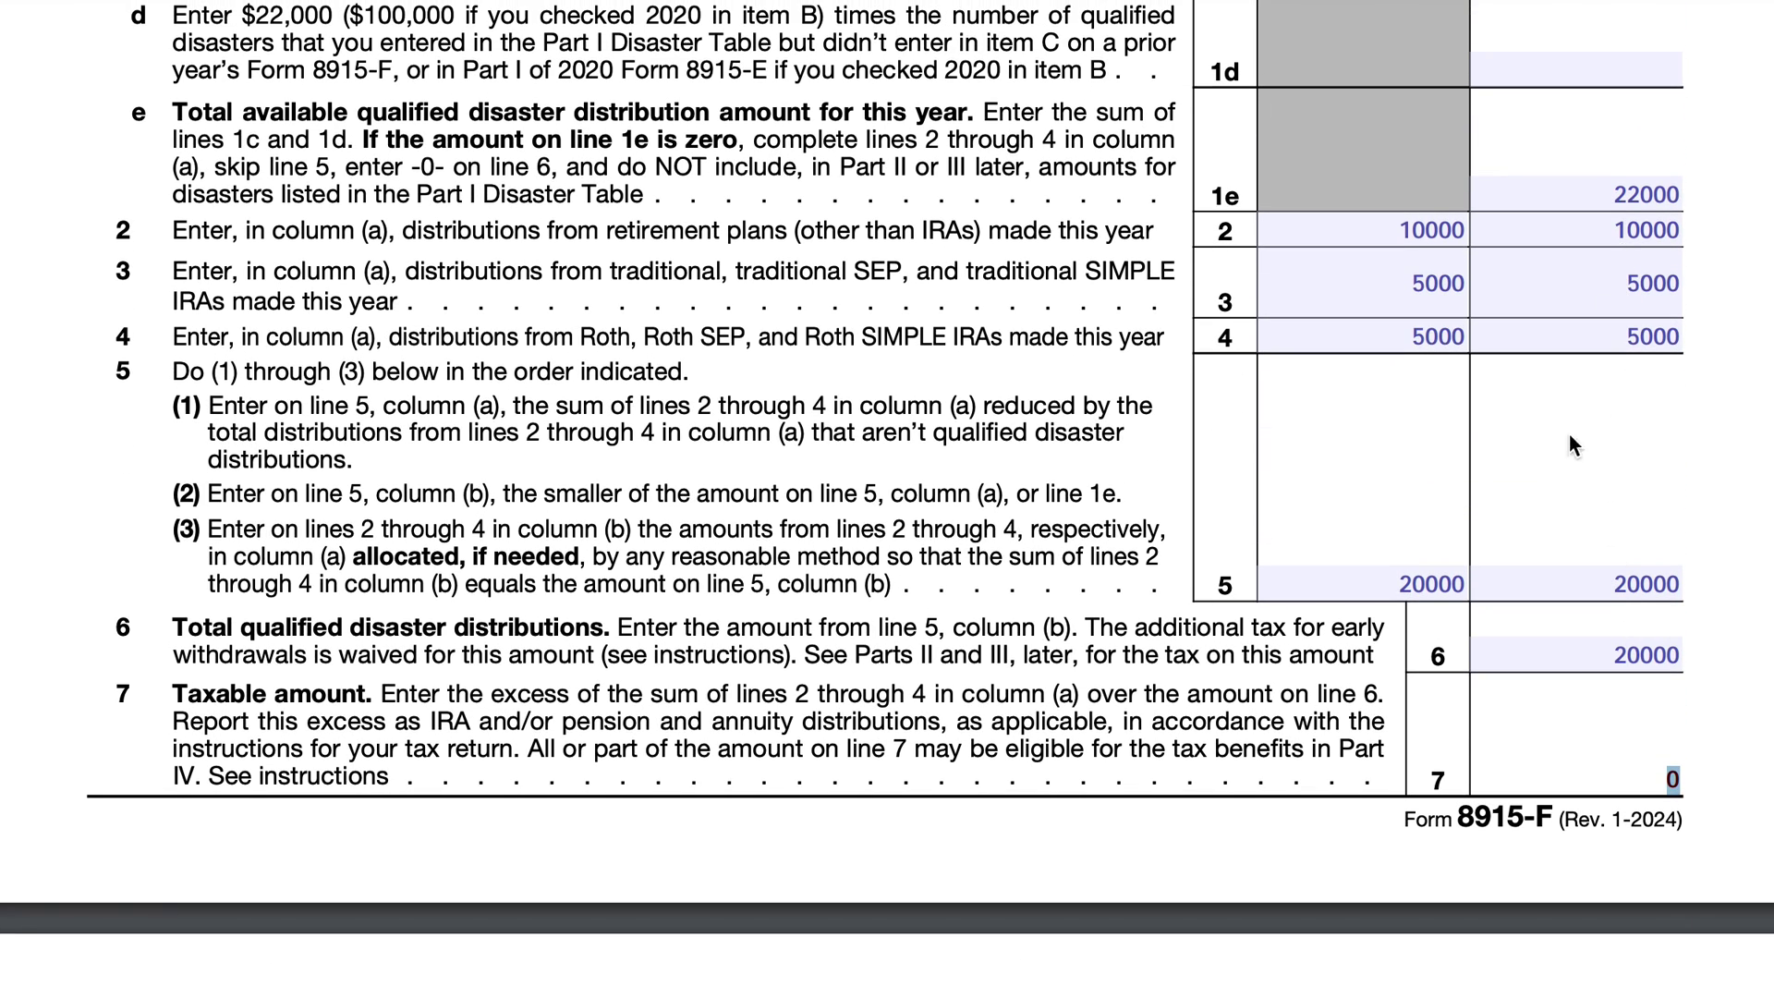
- Mark and clear the Part II line 11 election not to spread the taxable amount over 3 years
scroll(1510, 612, "down", 4)
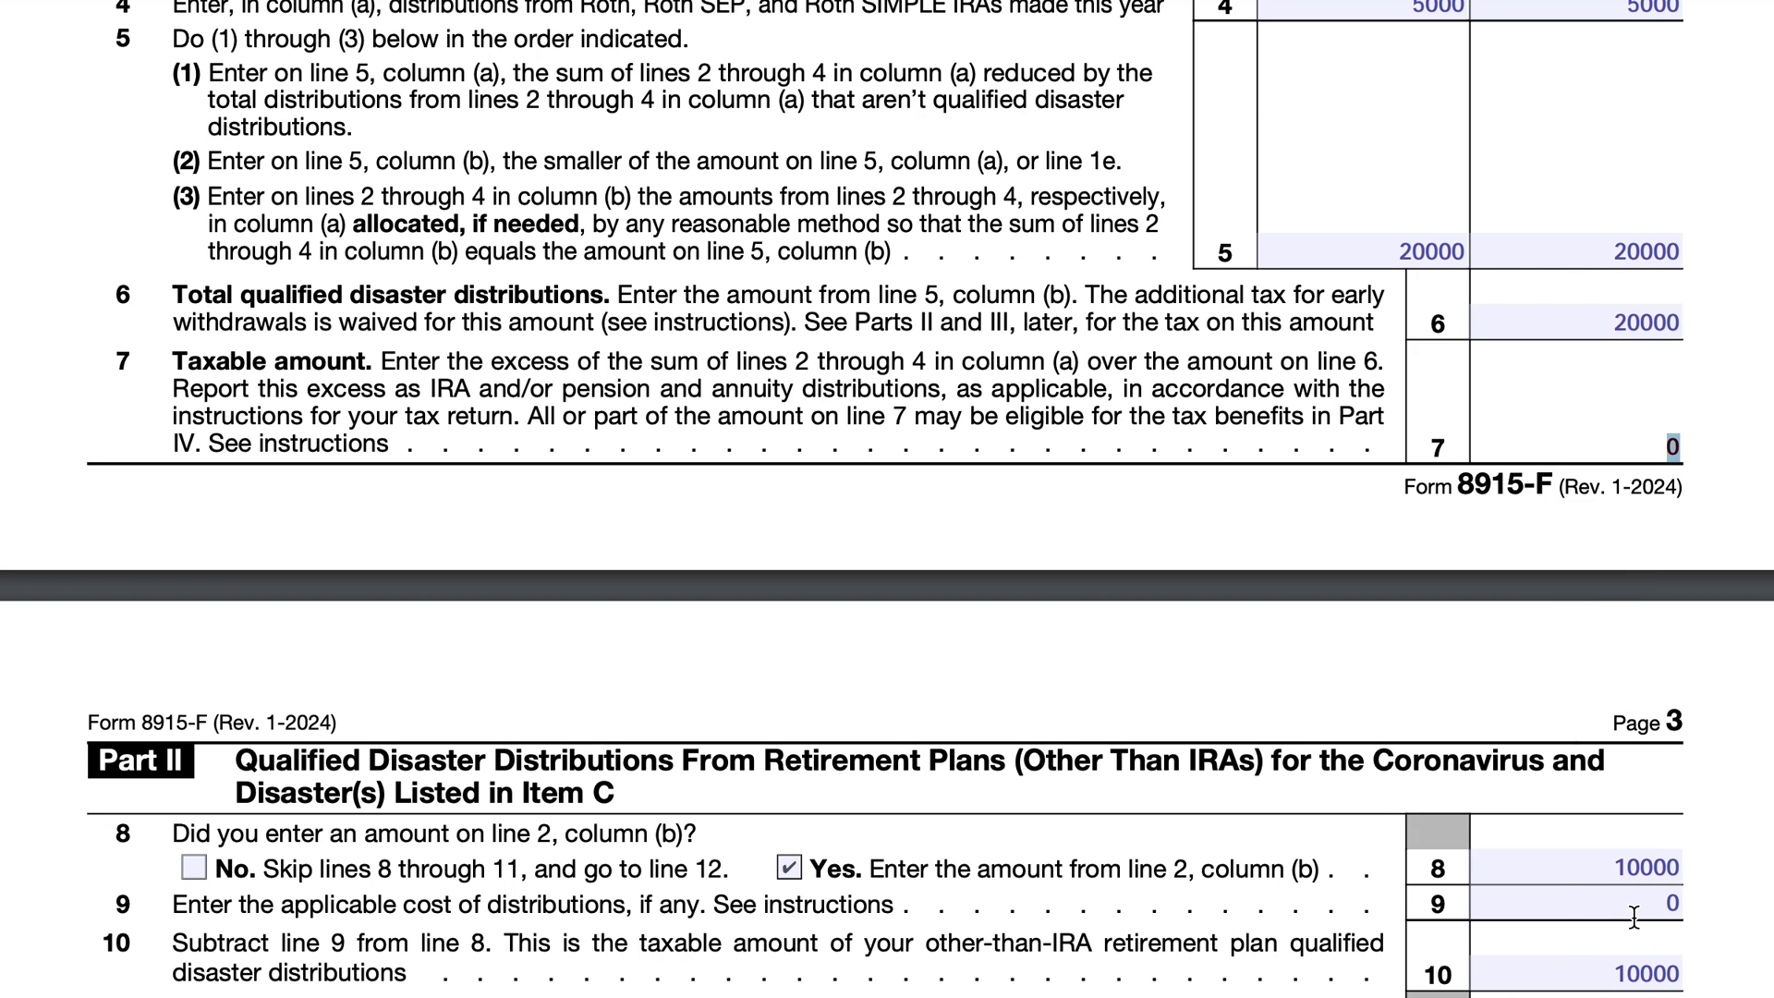
scroll(1628, 933, "down", 1)
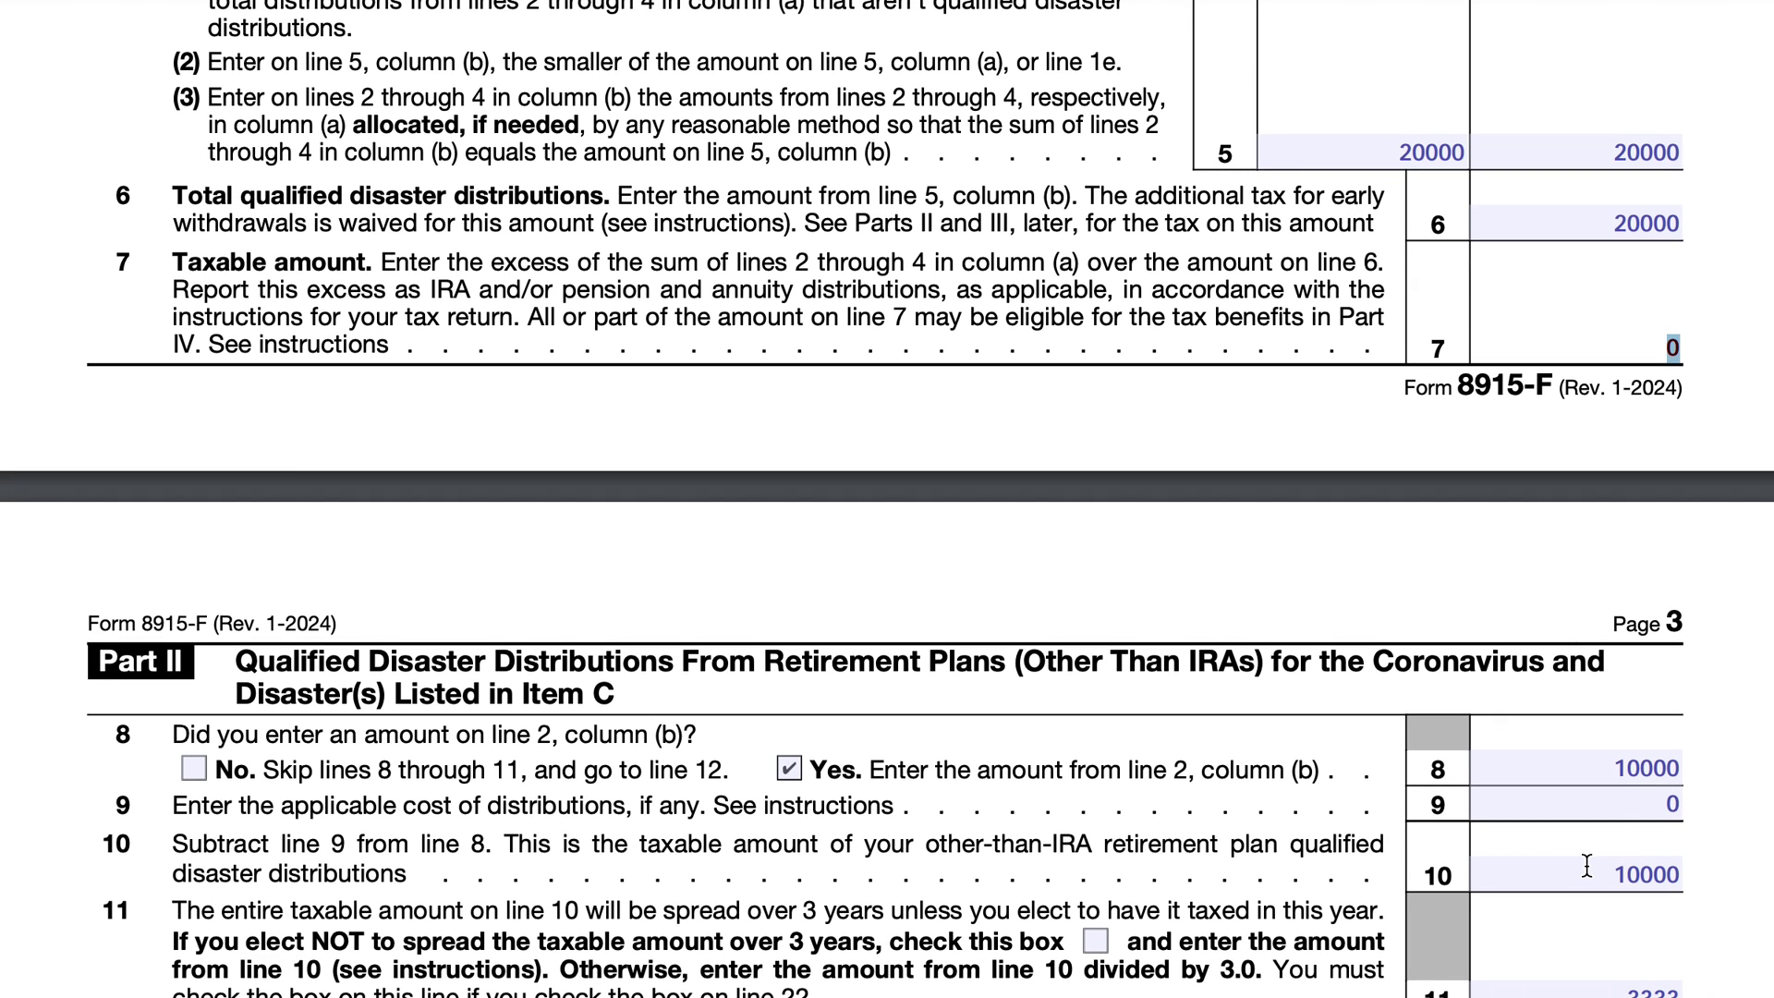
scroll(1609, 864, "down", 3)
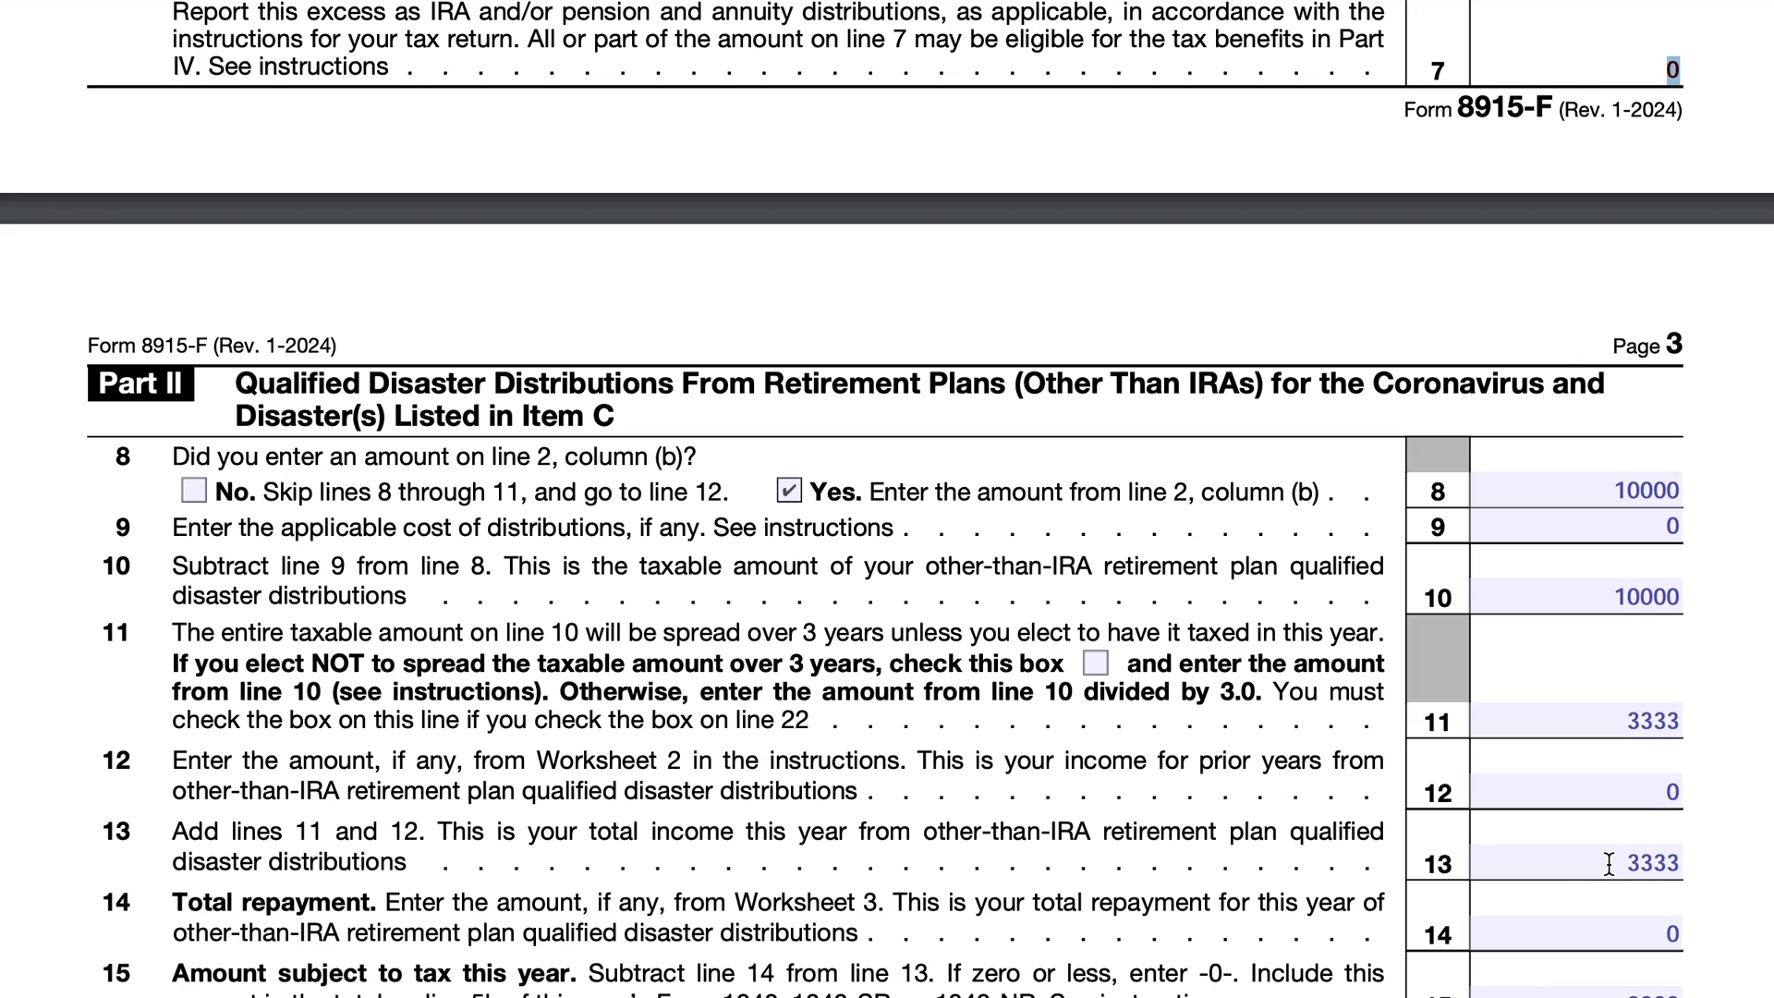
left_click(1095, 662)
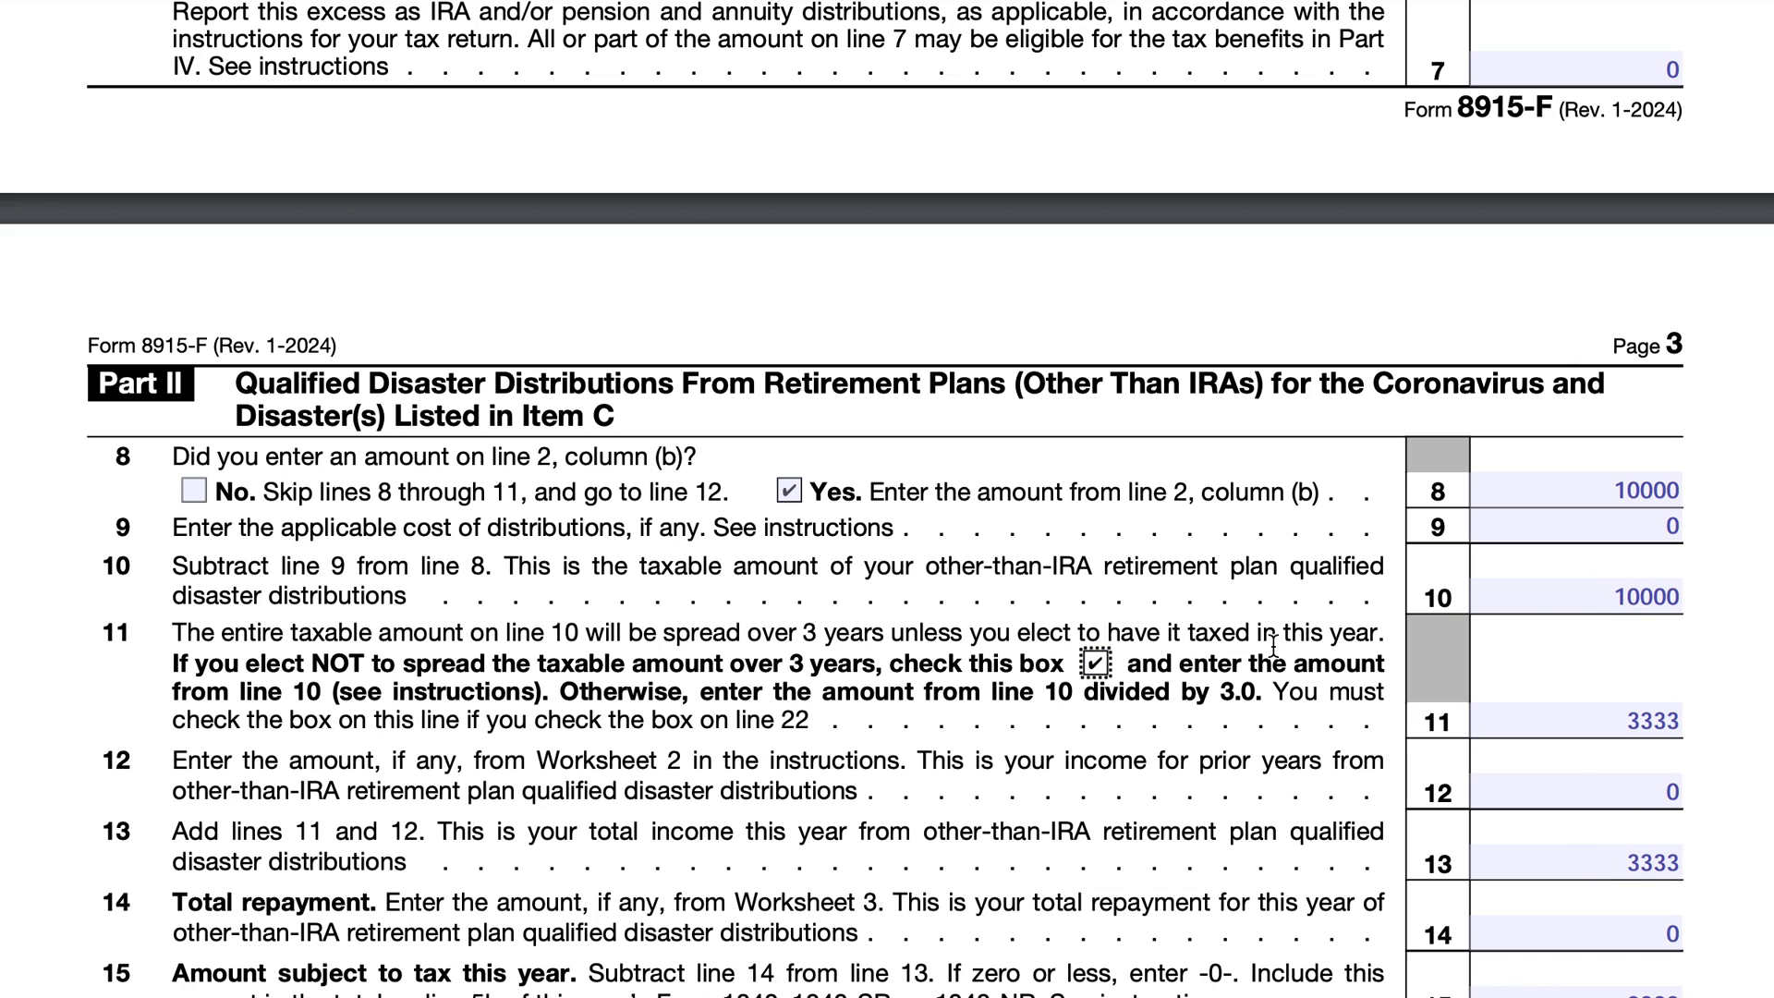
left_click(1097, 665)
- Review the Part III IRA distribution lines 16 through 23 and return to Part II lines 8 through 15
scroll(1097, 684, "down", 10)
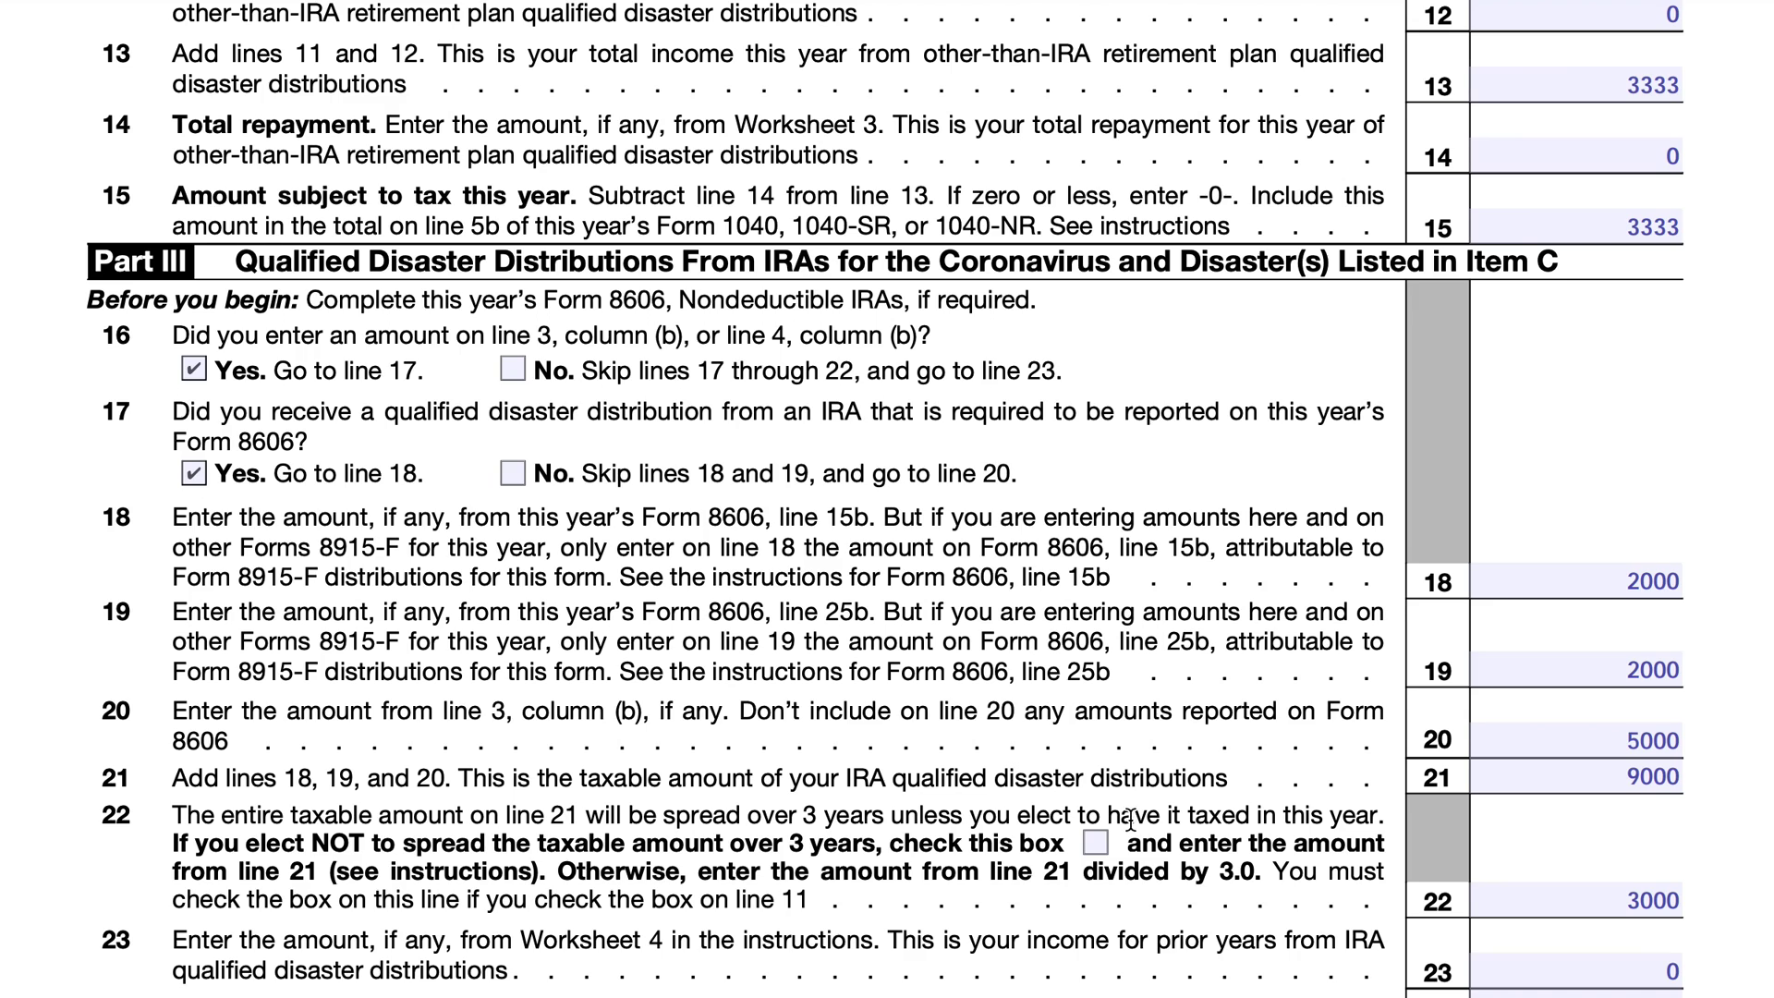
scroll(1129, 818, "up", 8)
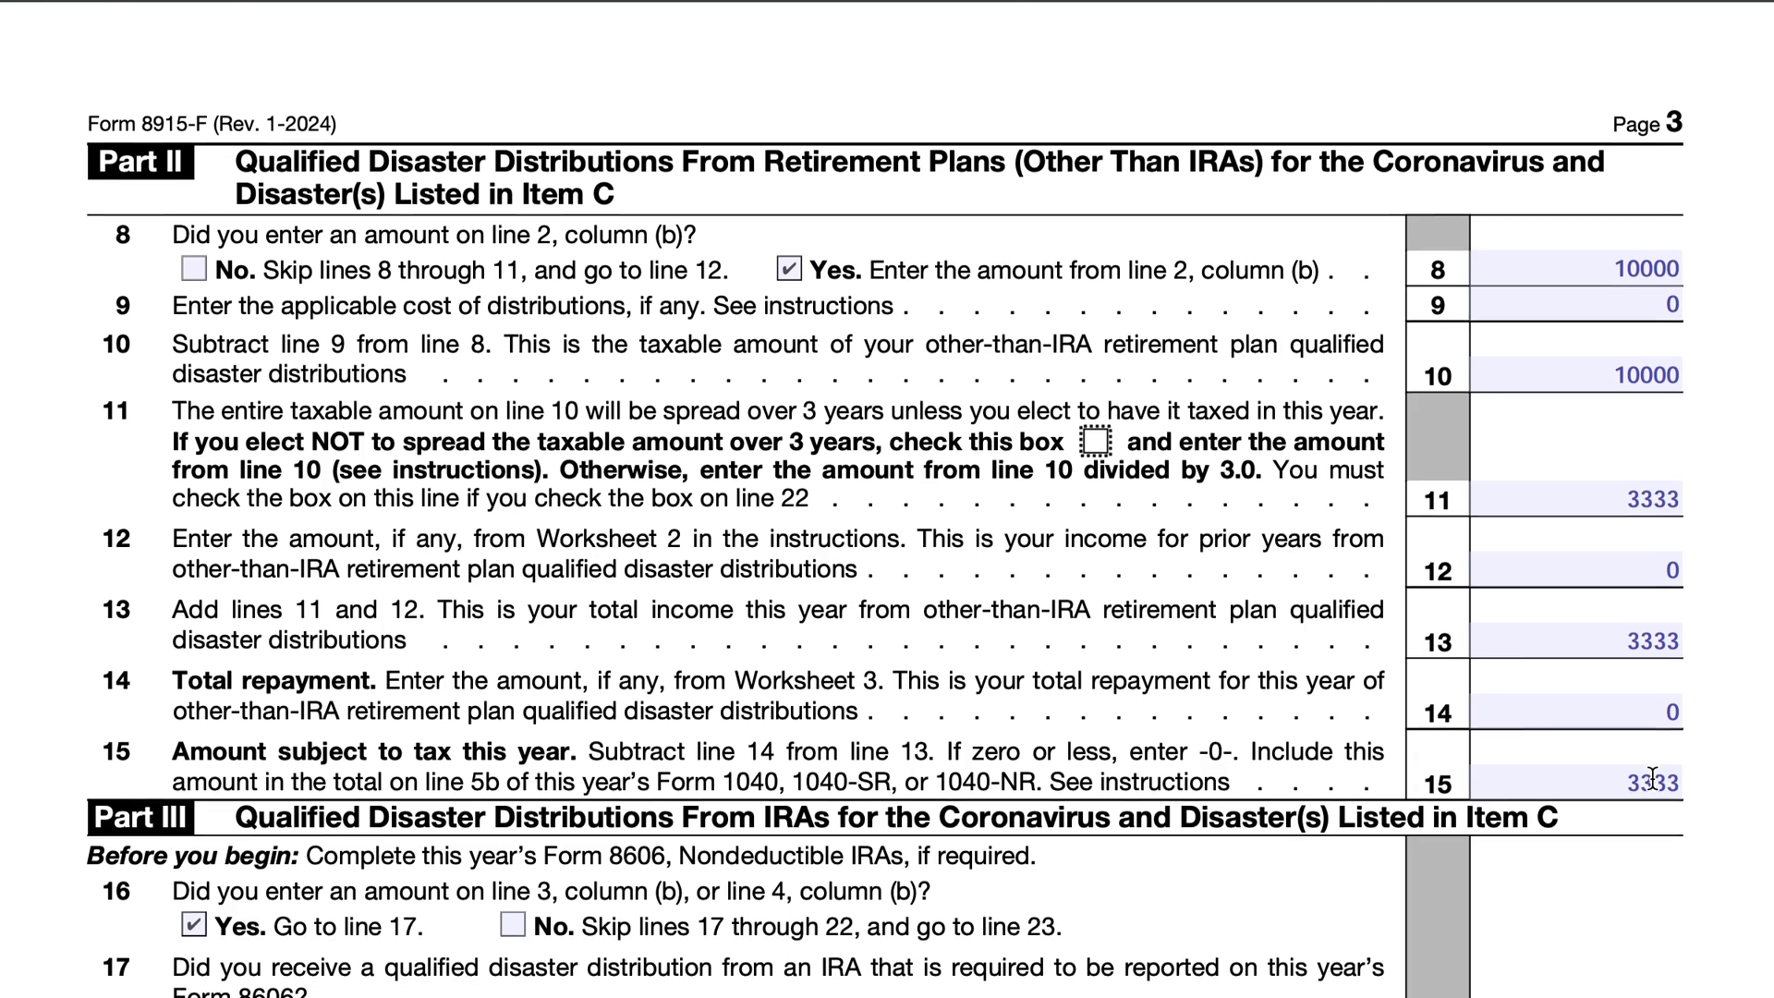
- Review Part III lines 16 through 23 and compare them with the Part I distributions on lines 2 through 4
scroll(1656, 785, "down", 4)
scroll(1652, 778, "down", 1)
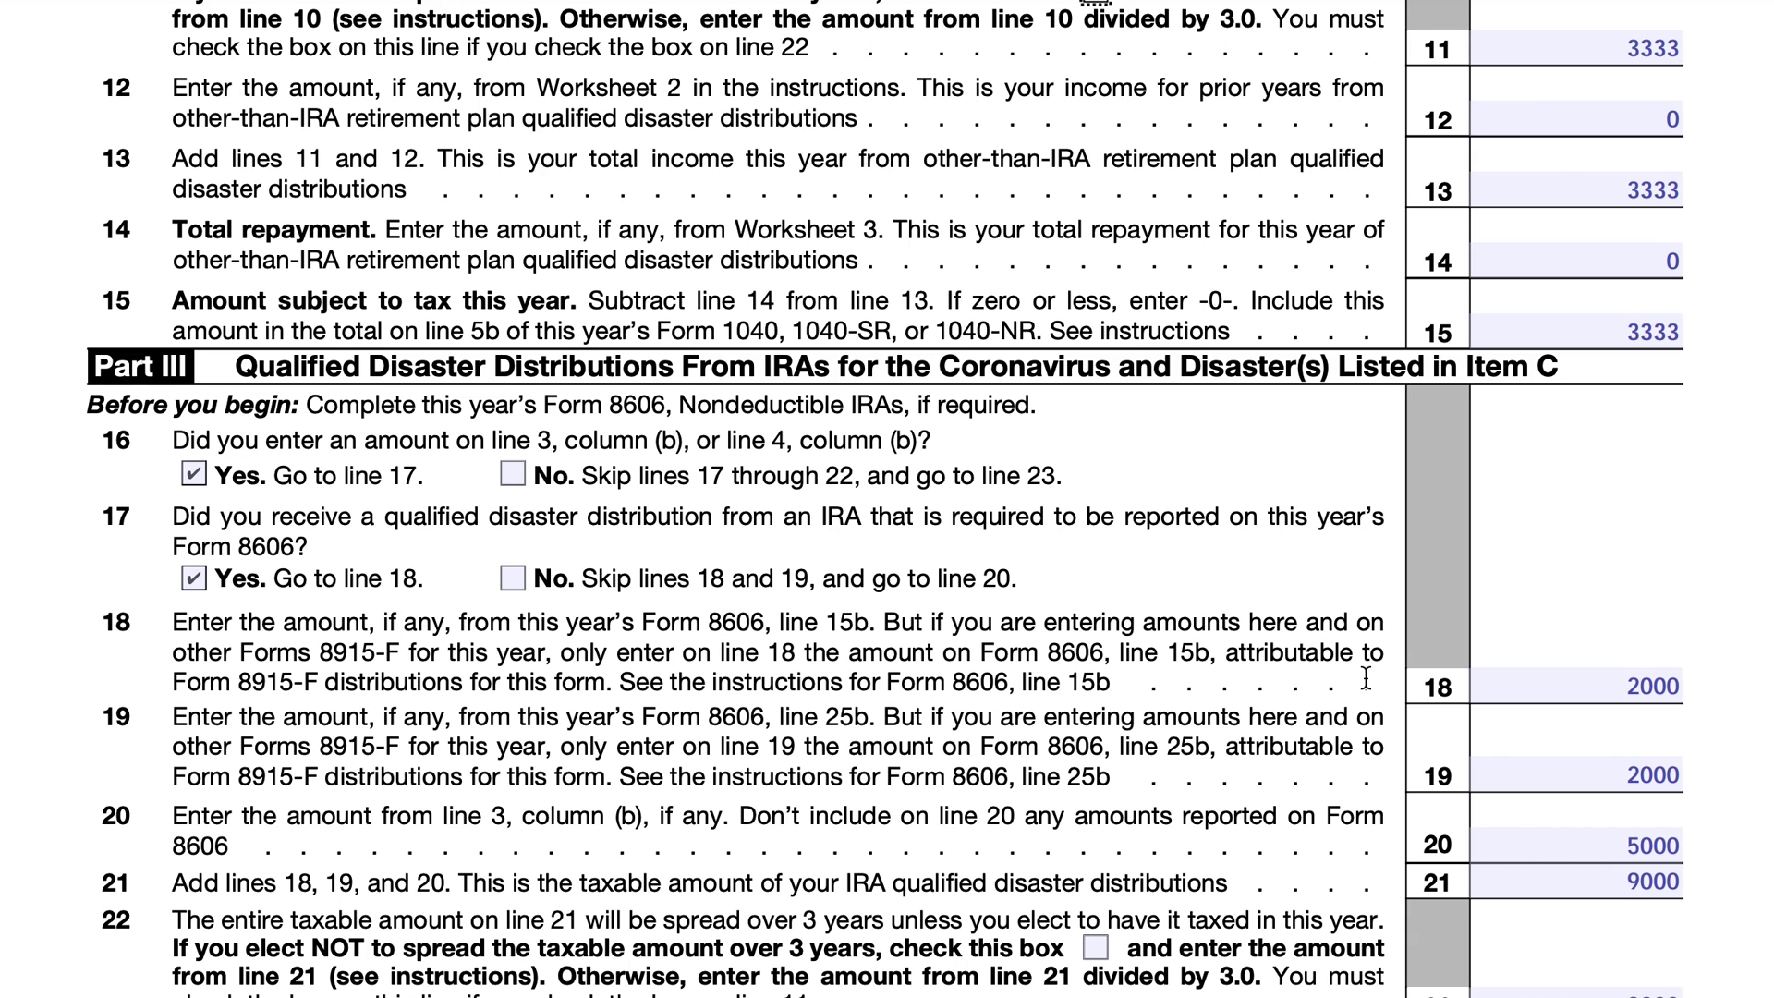
scroll(1366, 679, "down", 3)
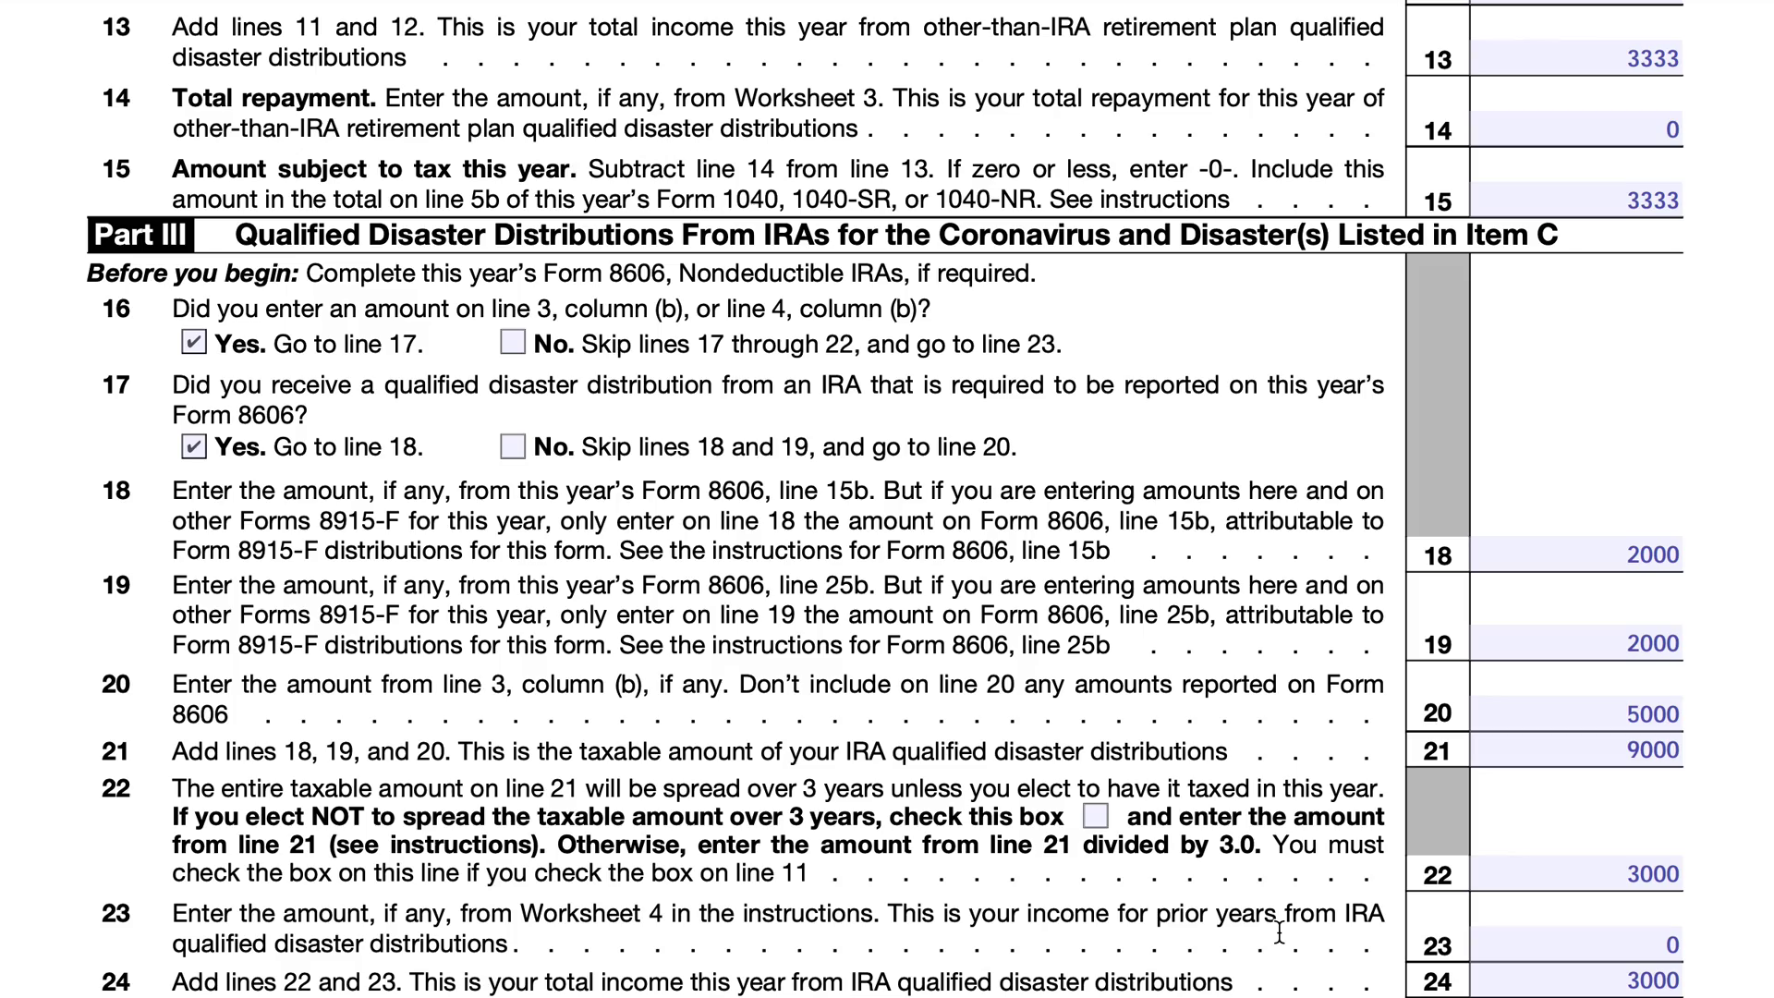
scroll(1244, 663, "up", 10)
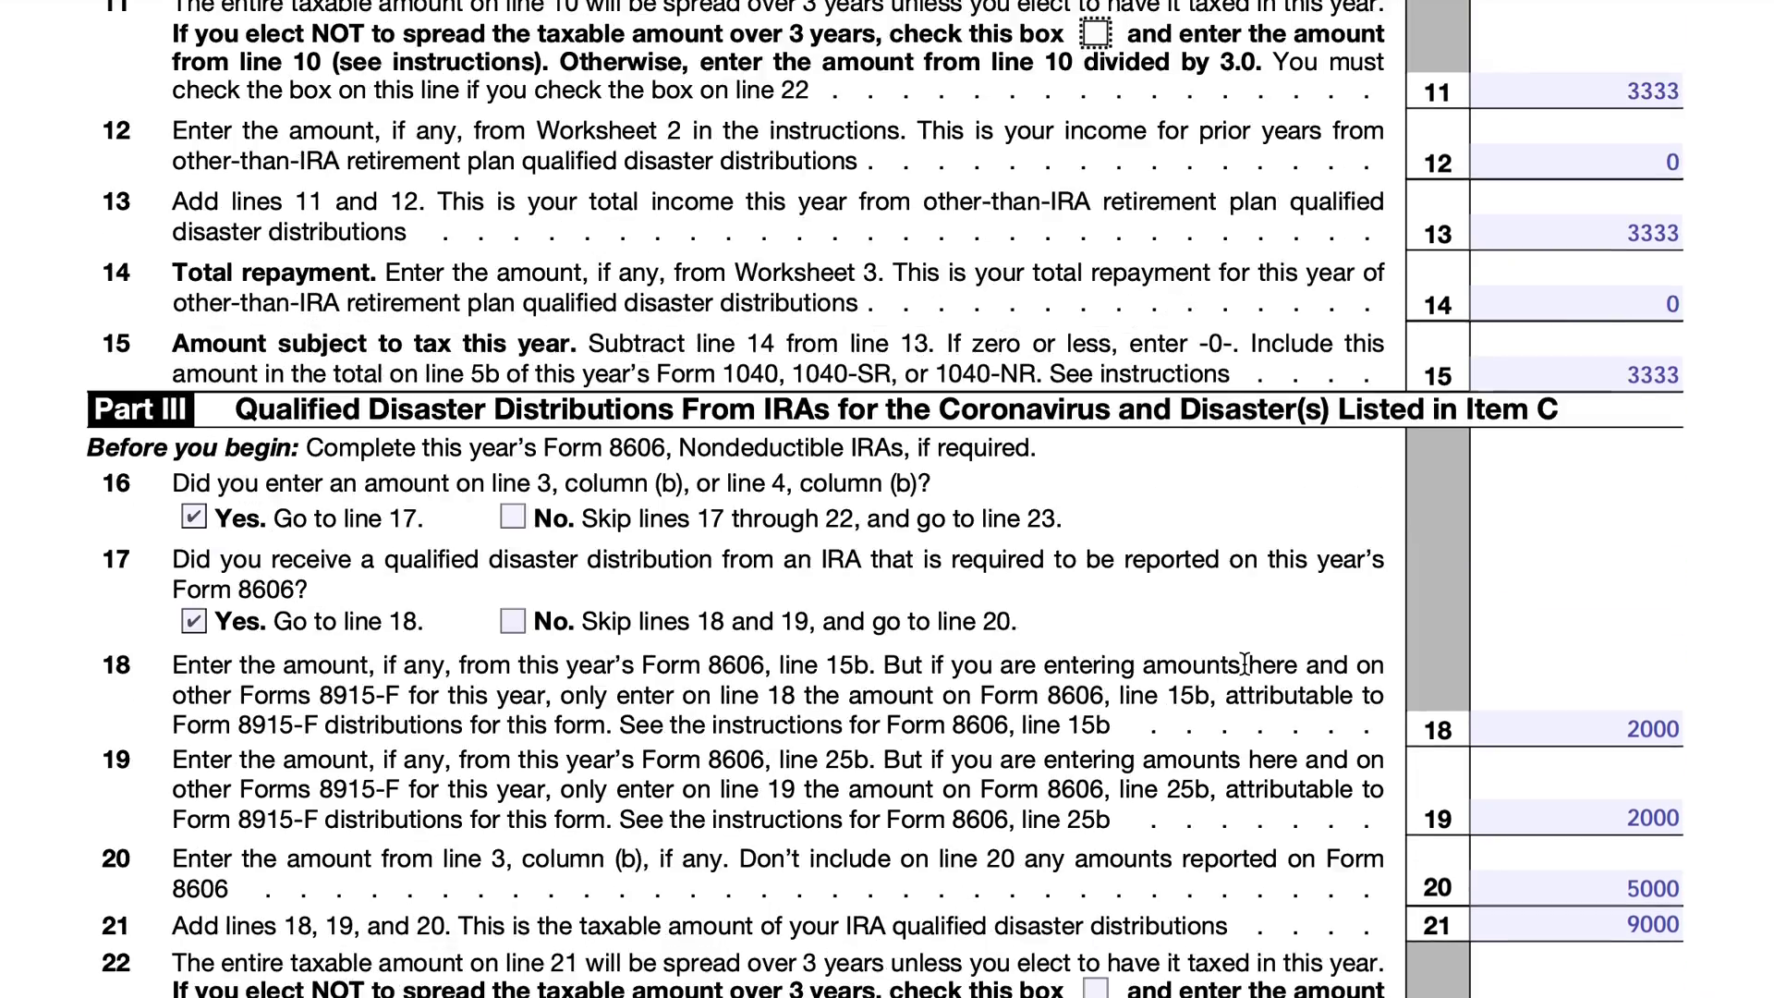
scroll(1245, 664, "up", 20)
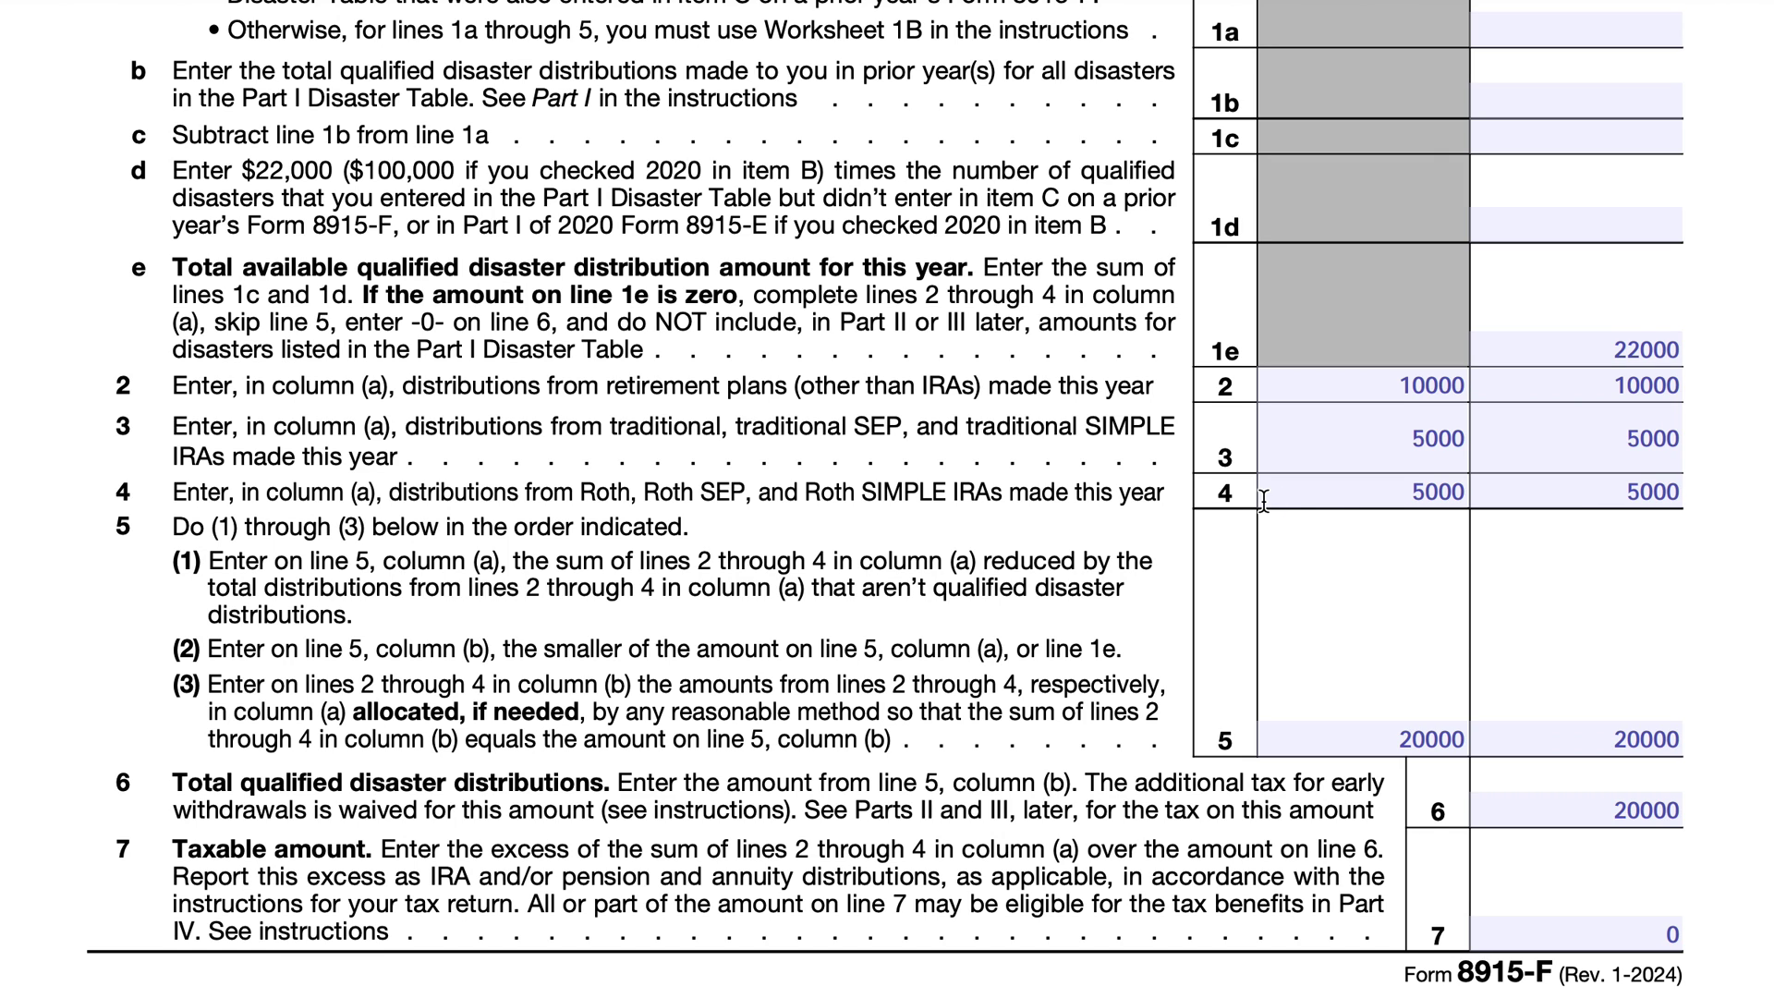
scroll(1264, 503, "down", 7)
scroll(1264, 502, "down", 7)
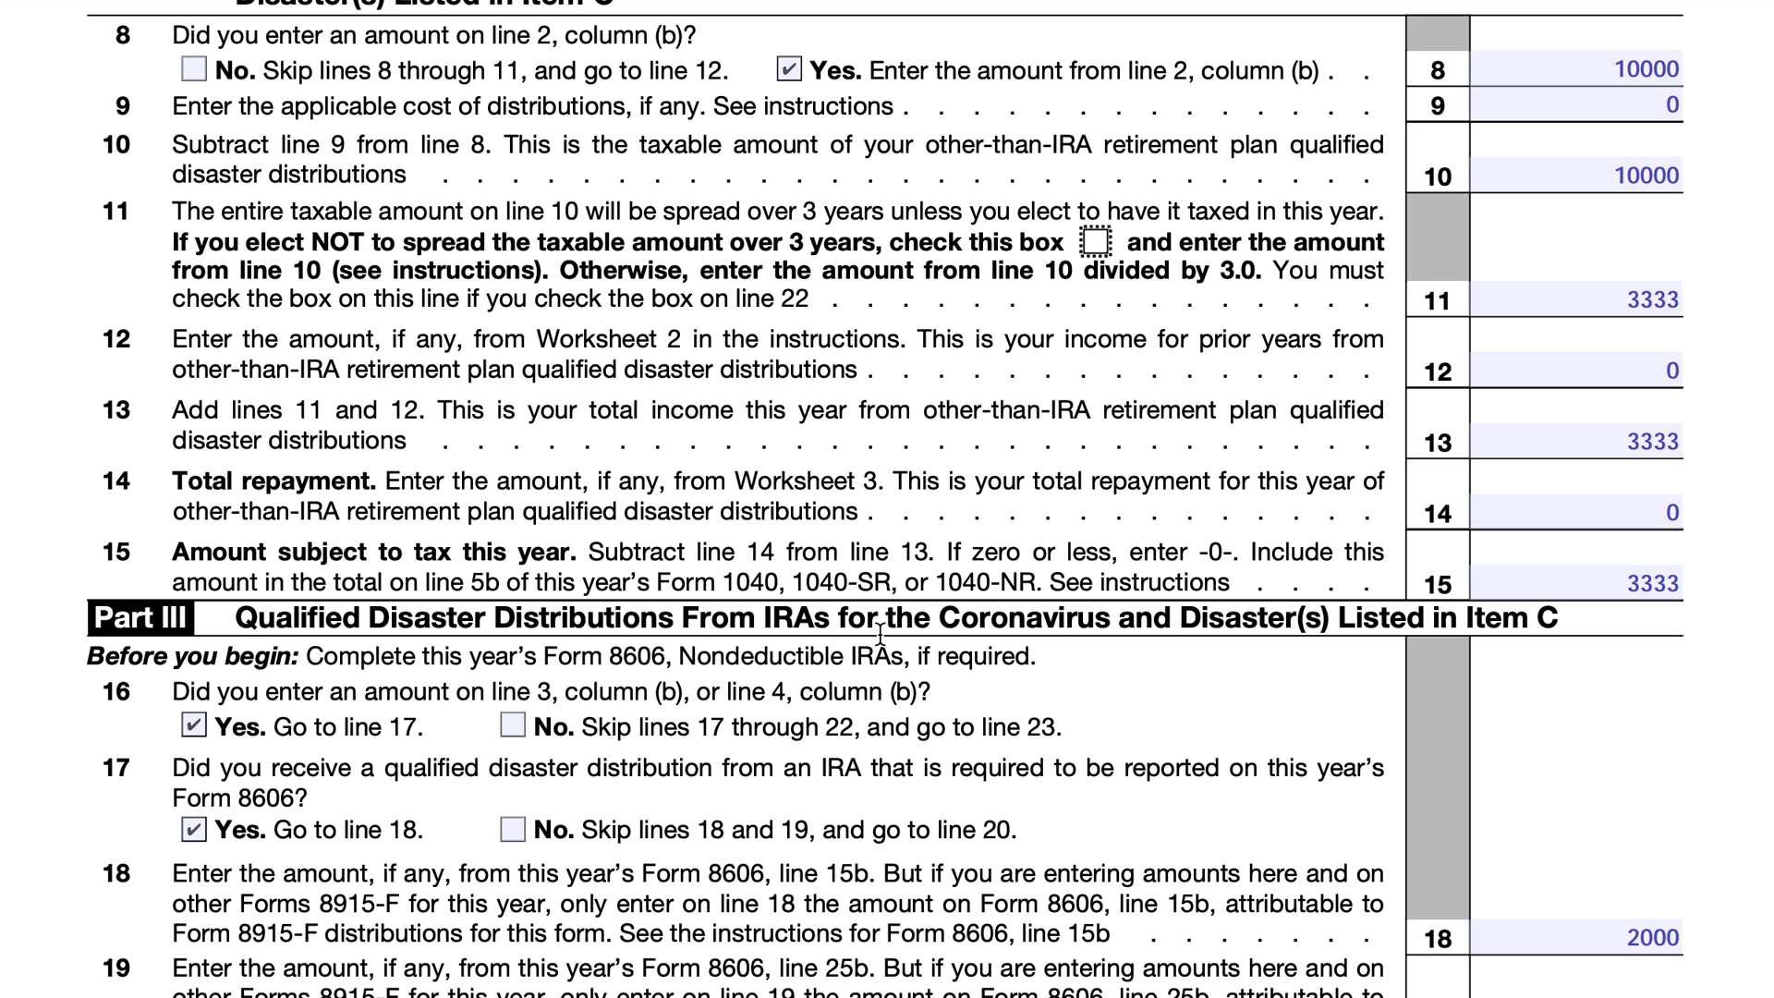
- Switch to the 2023 Form 8606 and examine Part I, line 15b and the Roth IRA distribution section in Part III
scroll(880, 634, "down", 3)
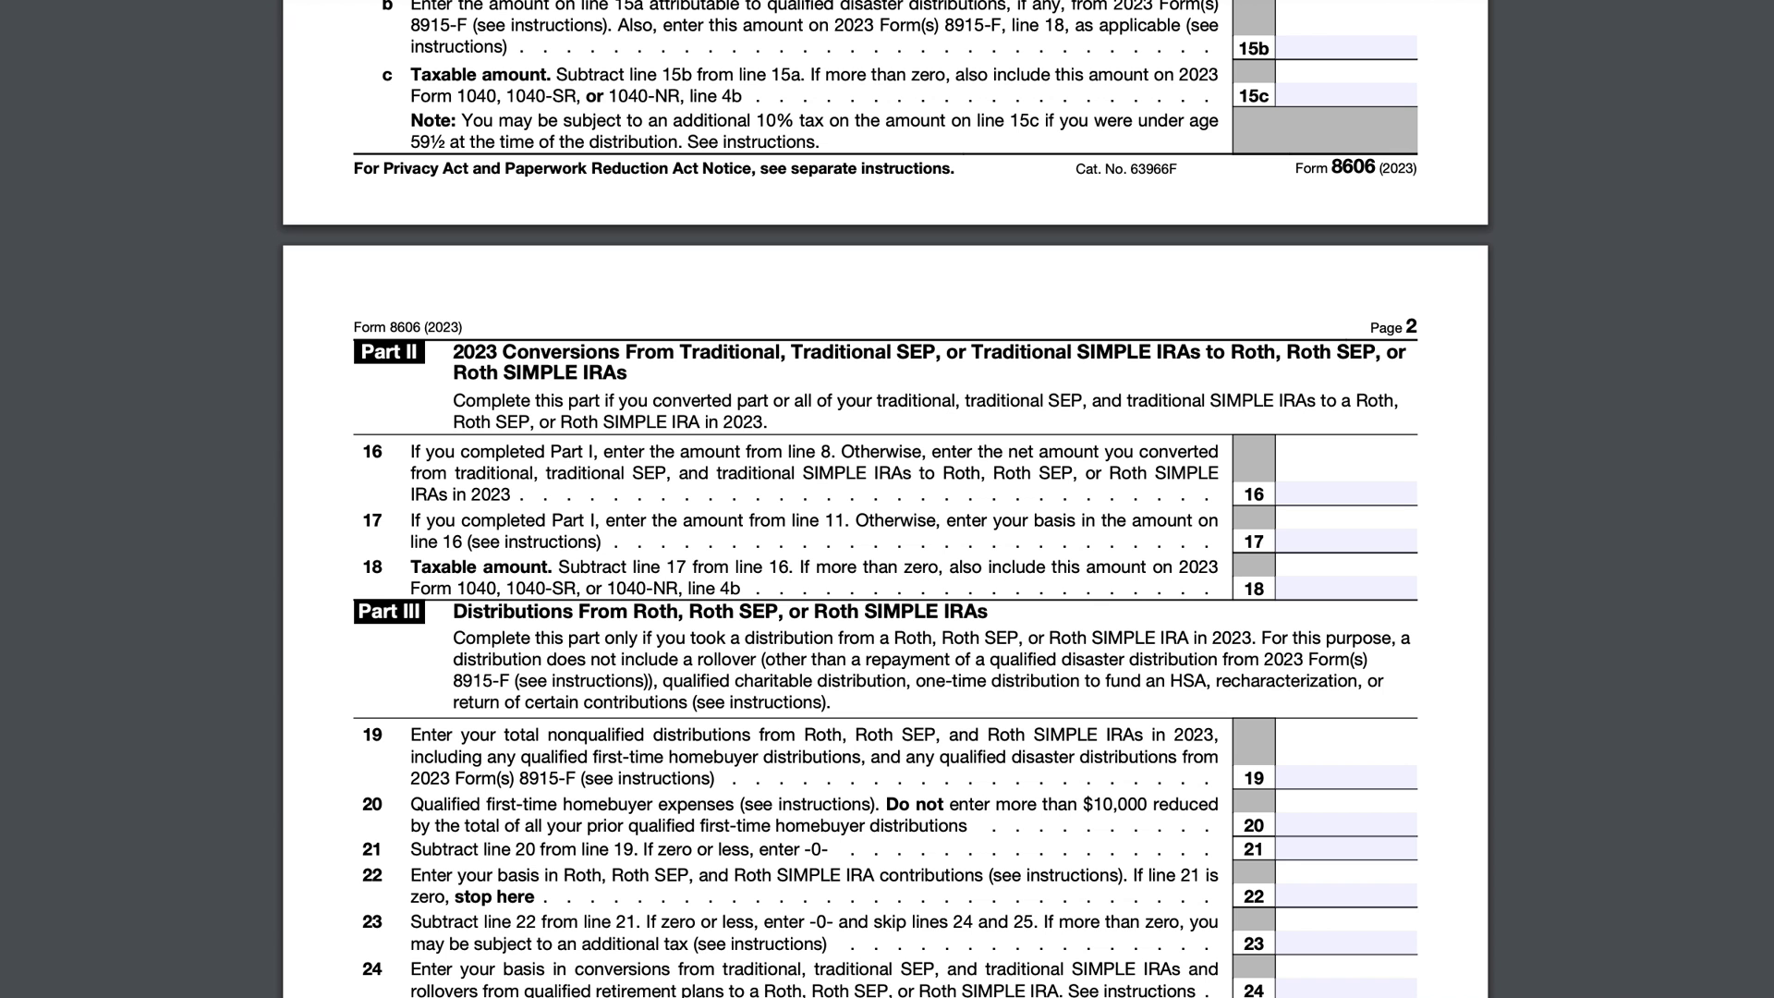
scroll(991, 506, "up", 3)
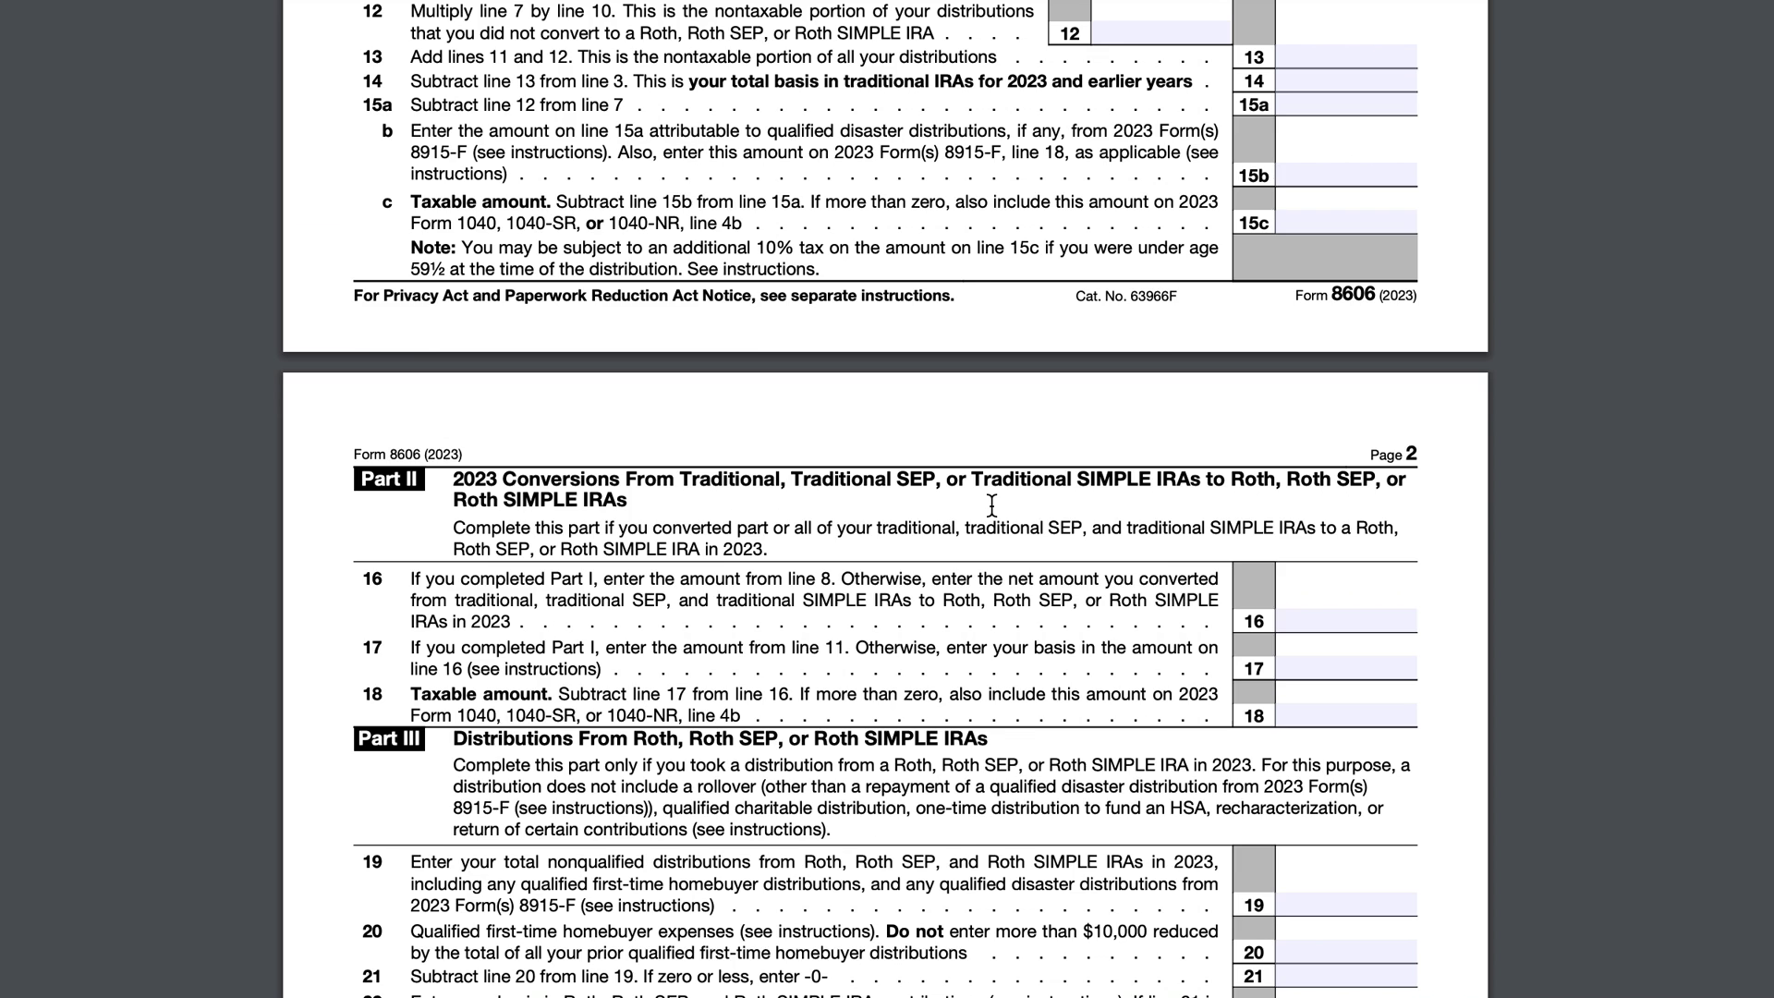
scroll(990, 507, "up", 1)
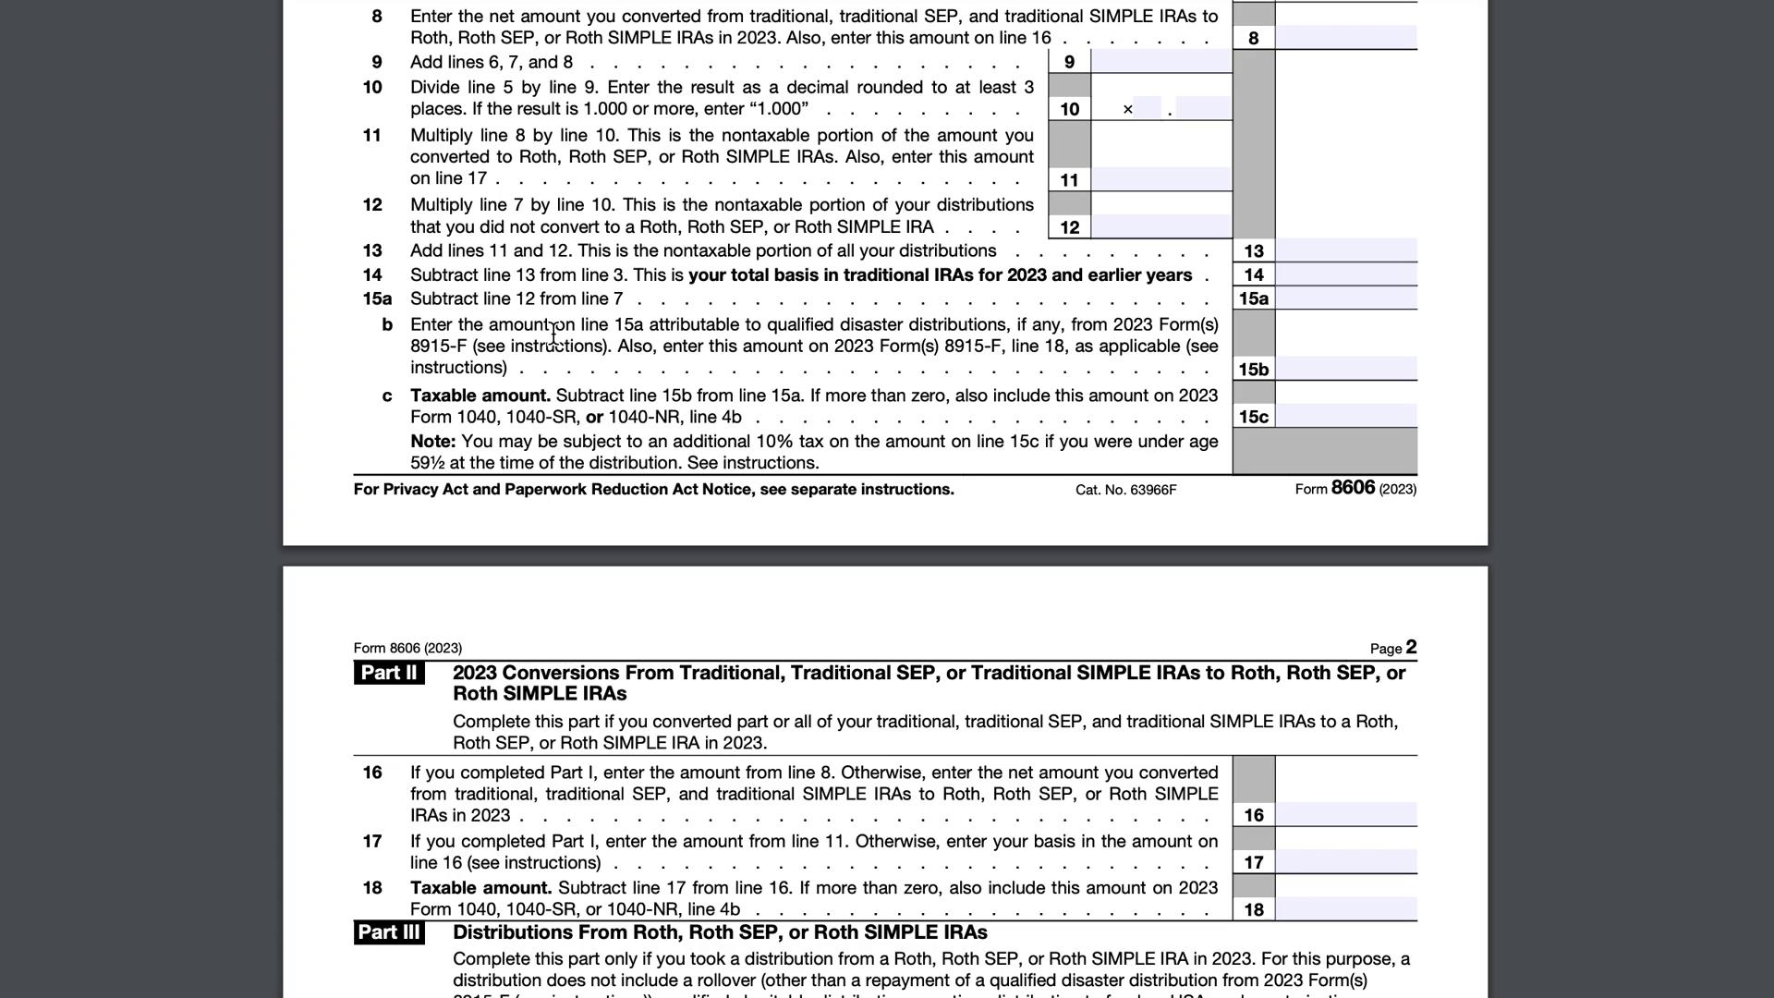
scroll(634, 396, "up", 3)
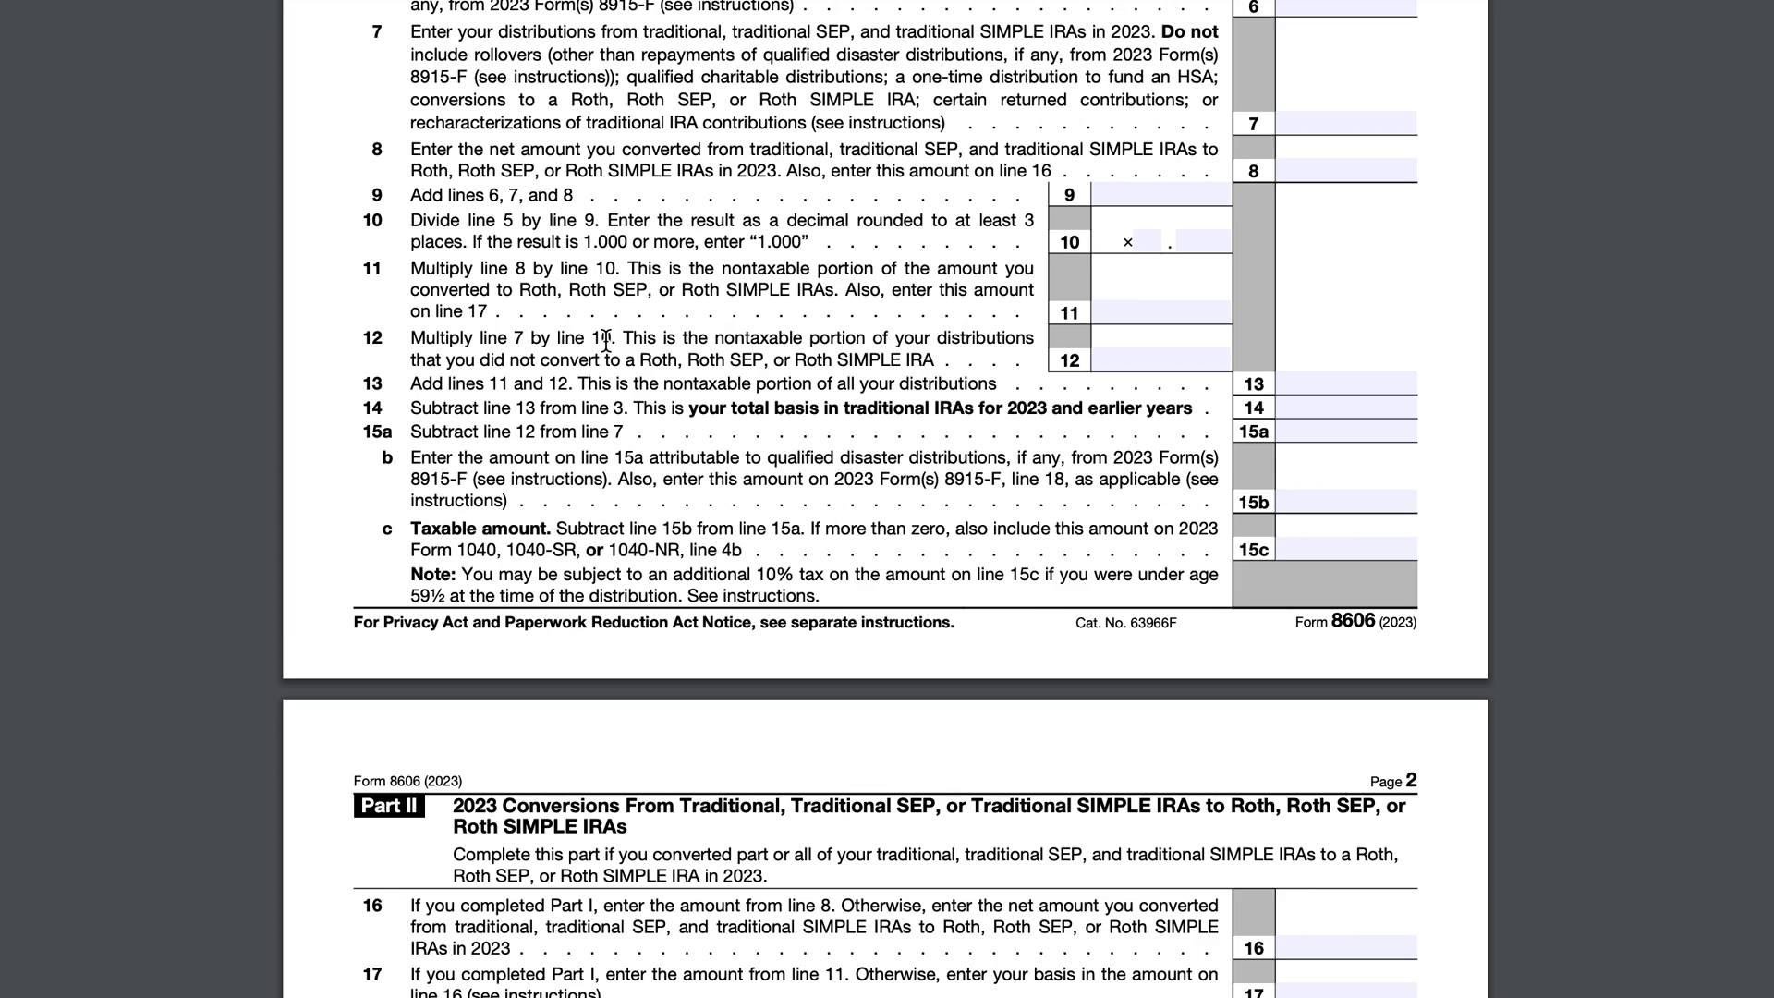
scroll(605, 342, "up", 5)
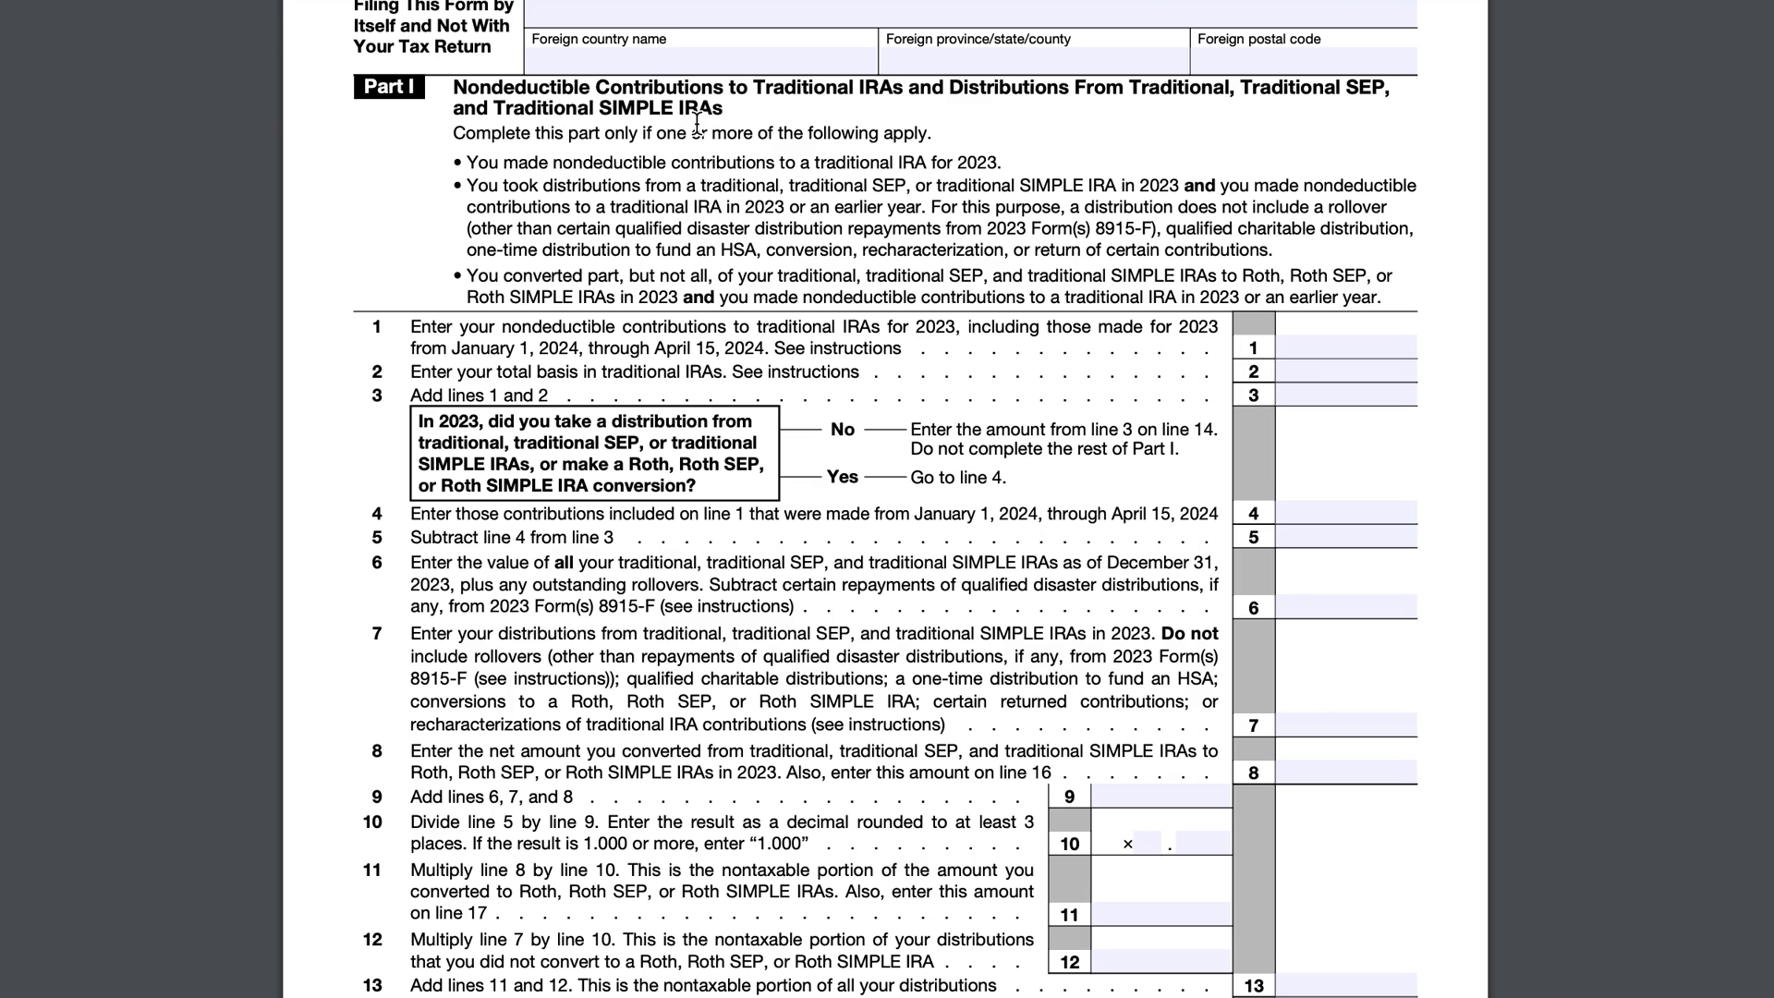
scroll(760, 393, "down", 7)
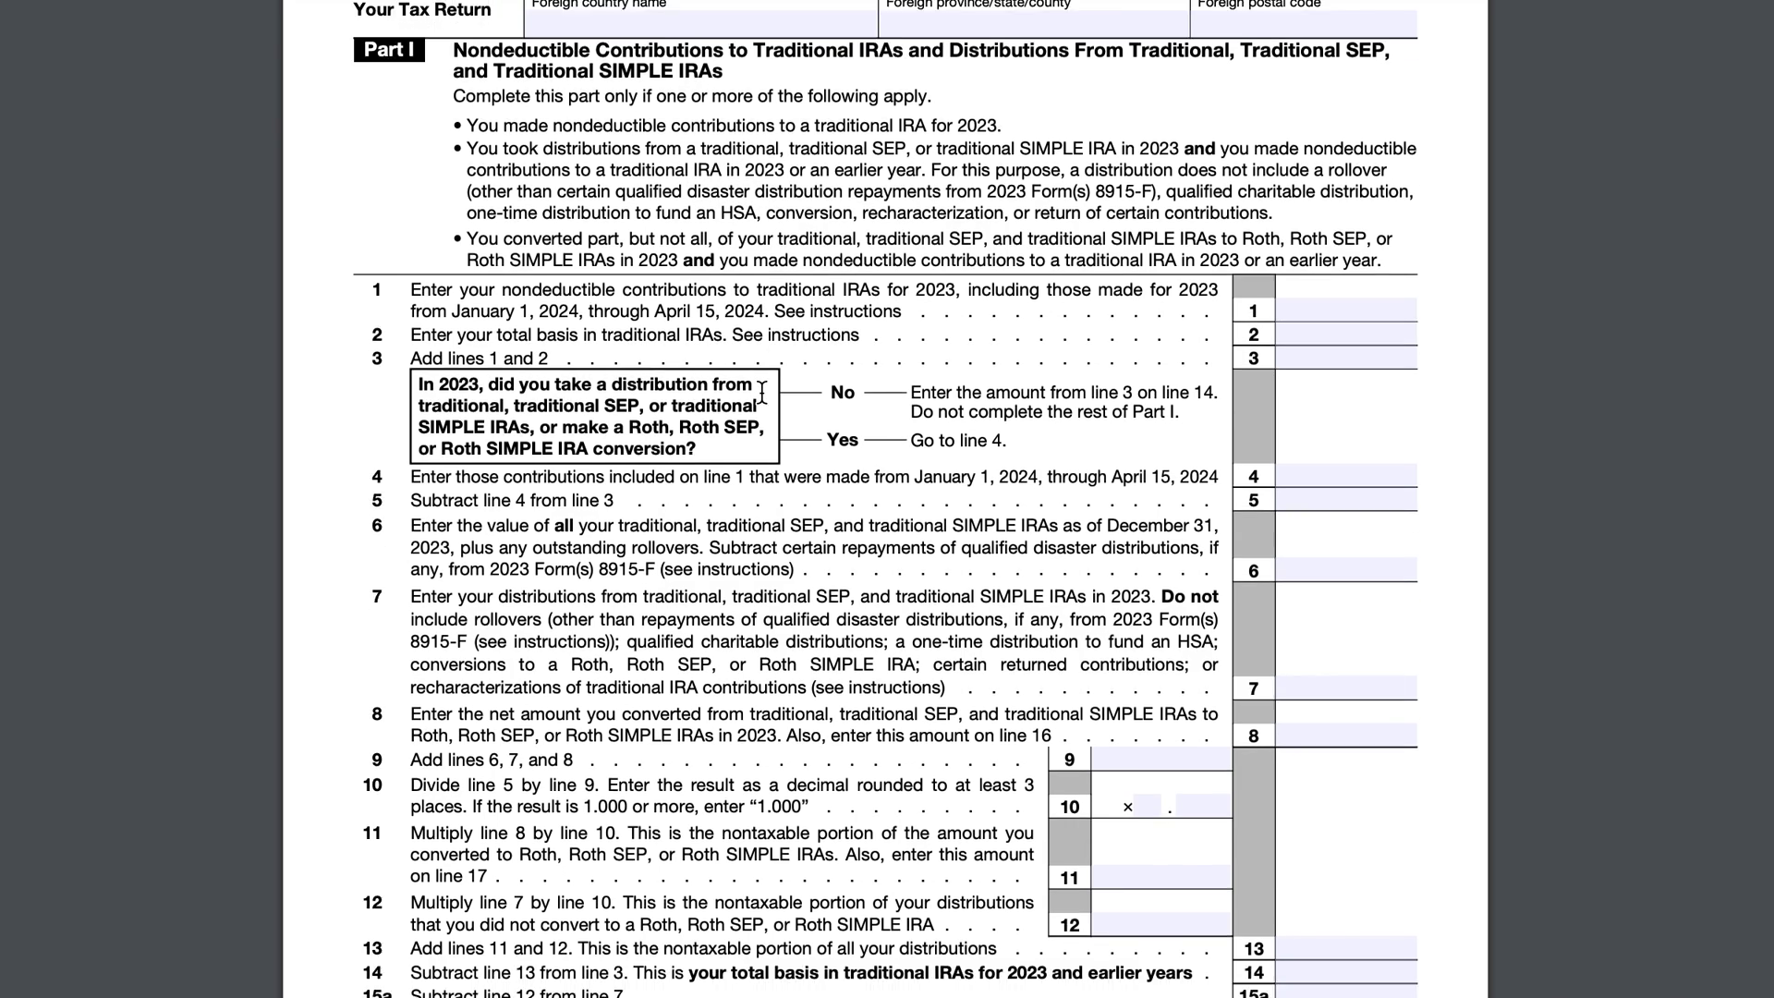
scroll(760, 394, "down", 5)
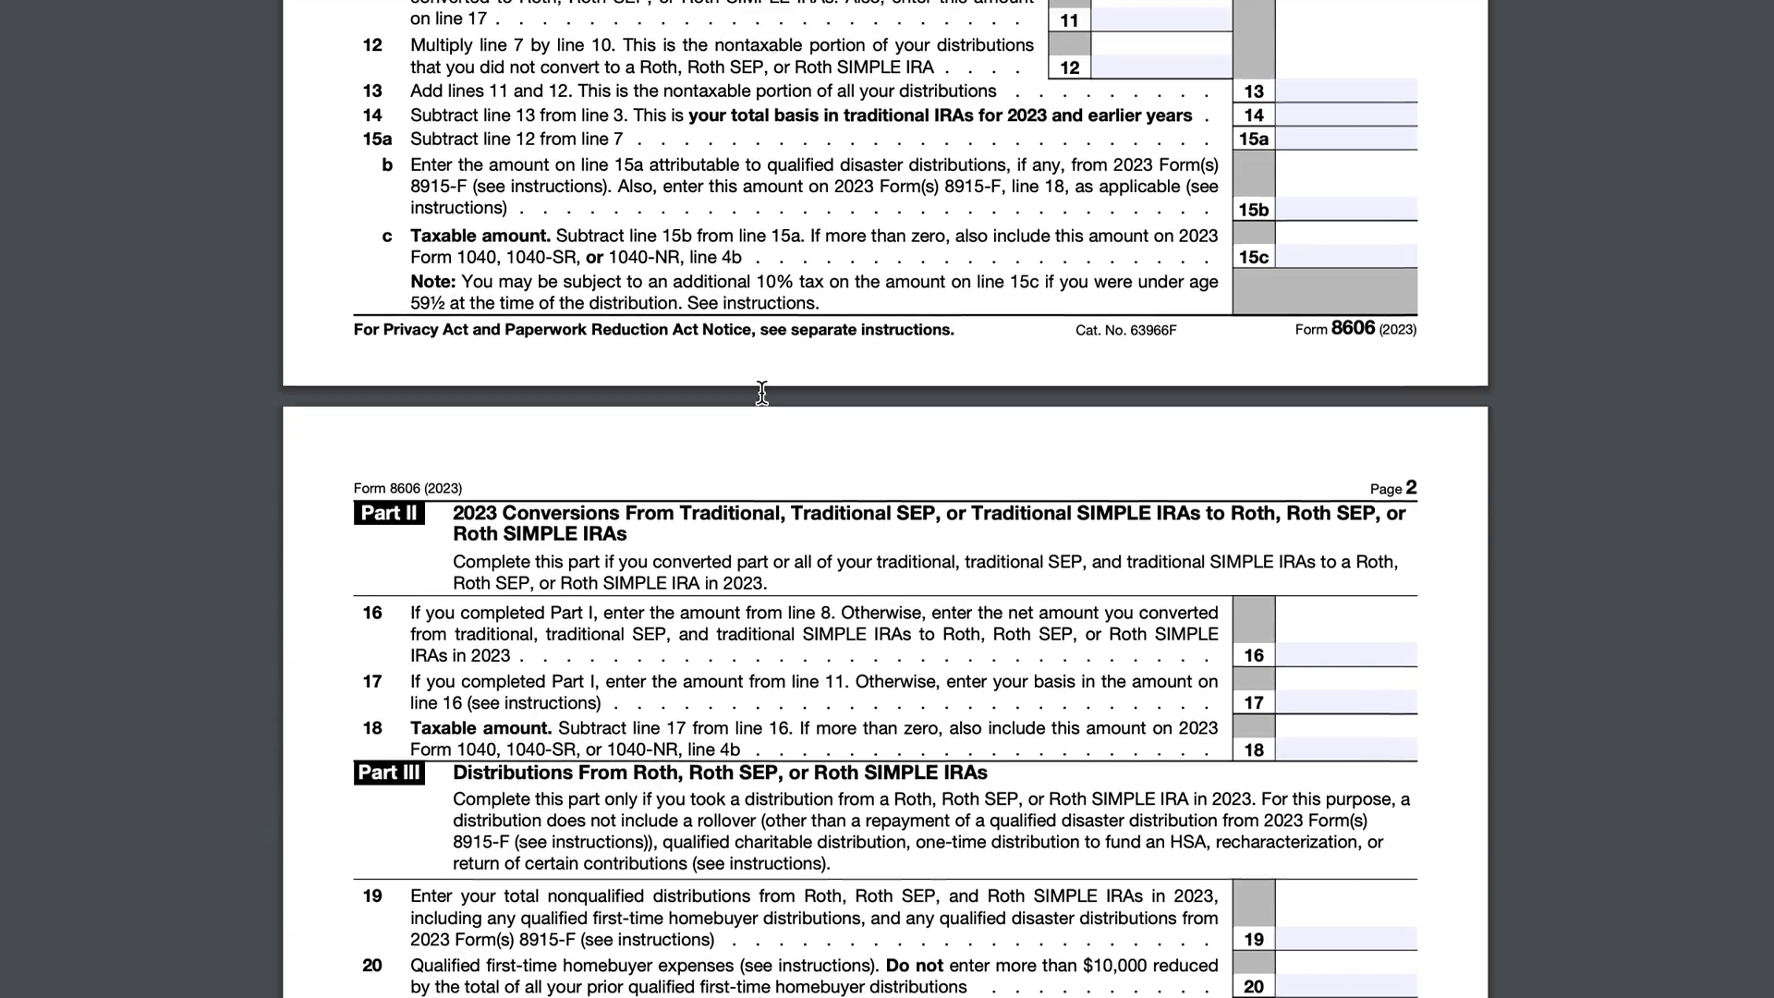
scroll(688, 966, "down", 1)
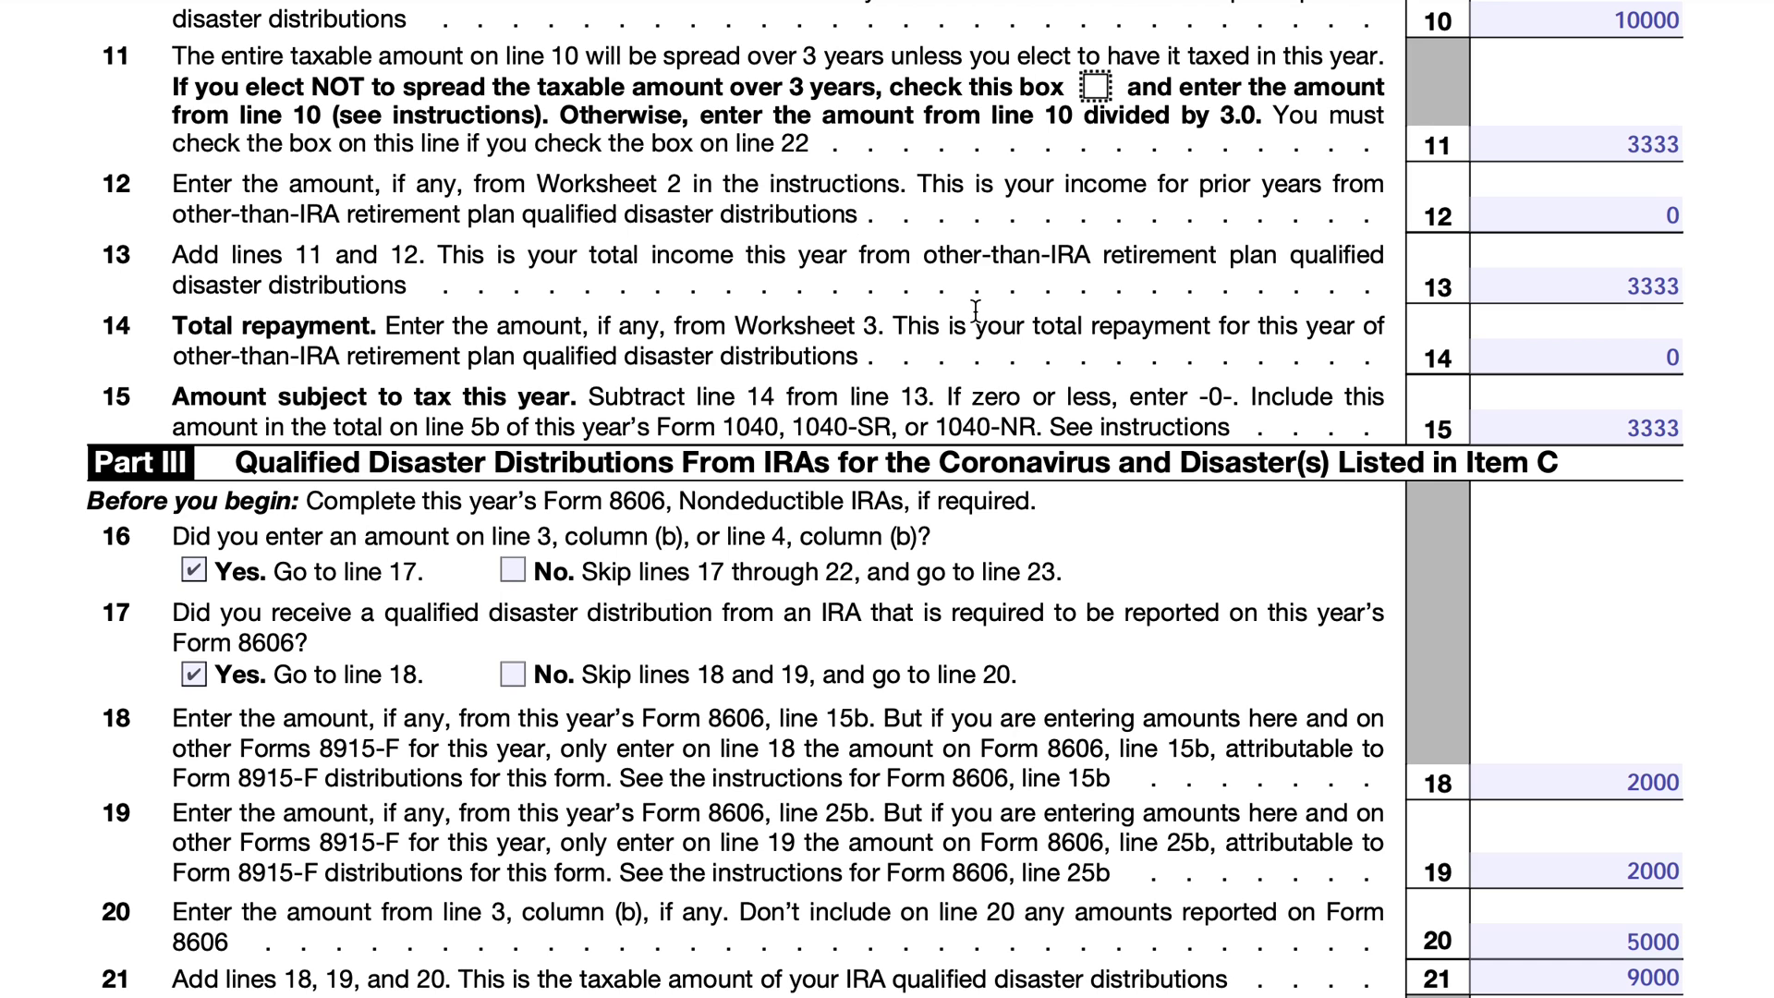
- Review Form 8915-F Part III lines 18 through 26, from the taxable IRA distributions to the amount subject to tax
scroll(995, 474, "down", 1)
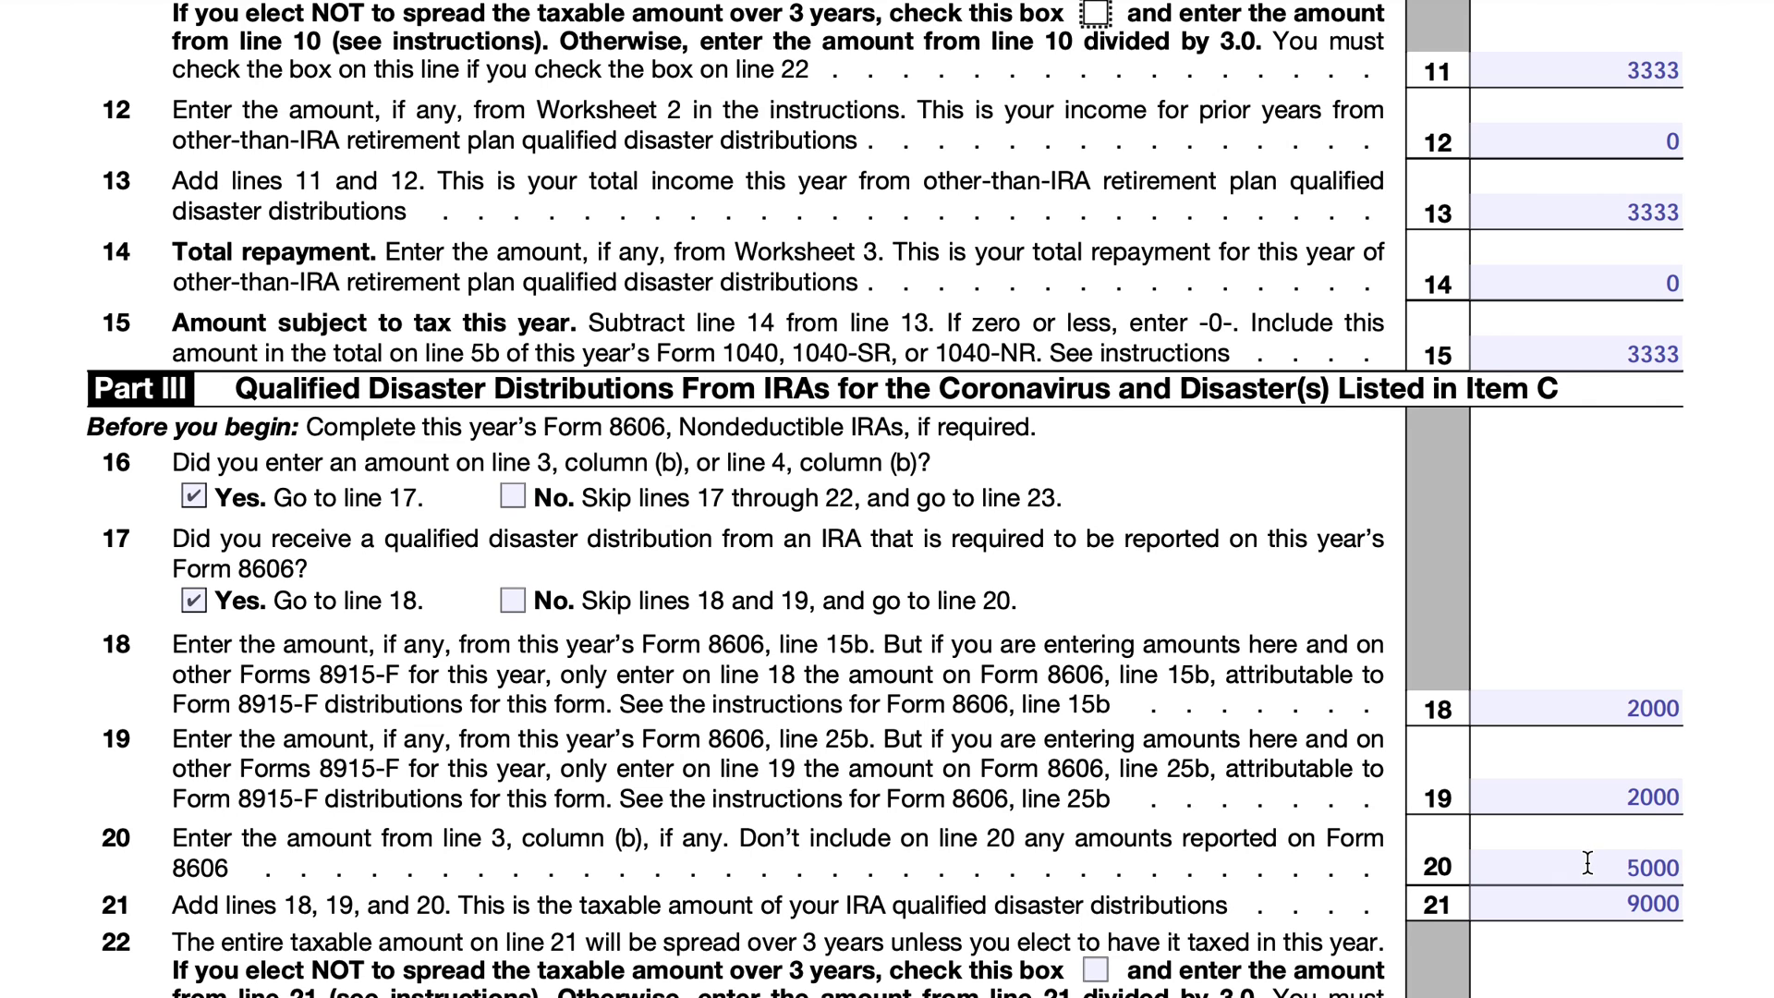
scroll(1588, 863, "down", 3)
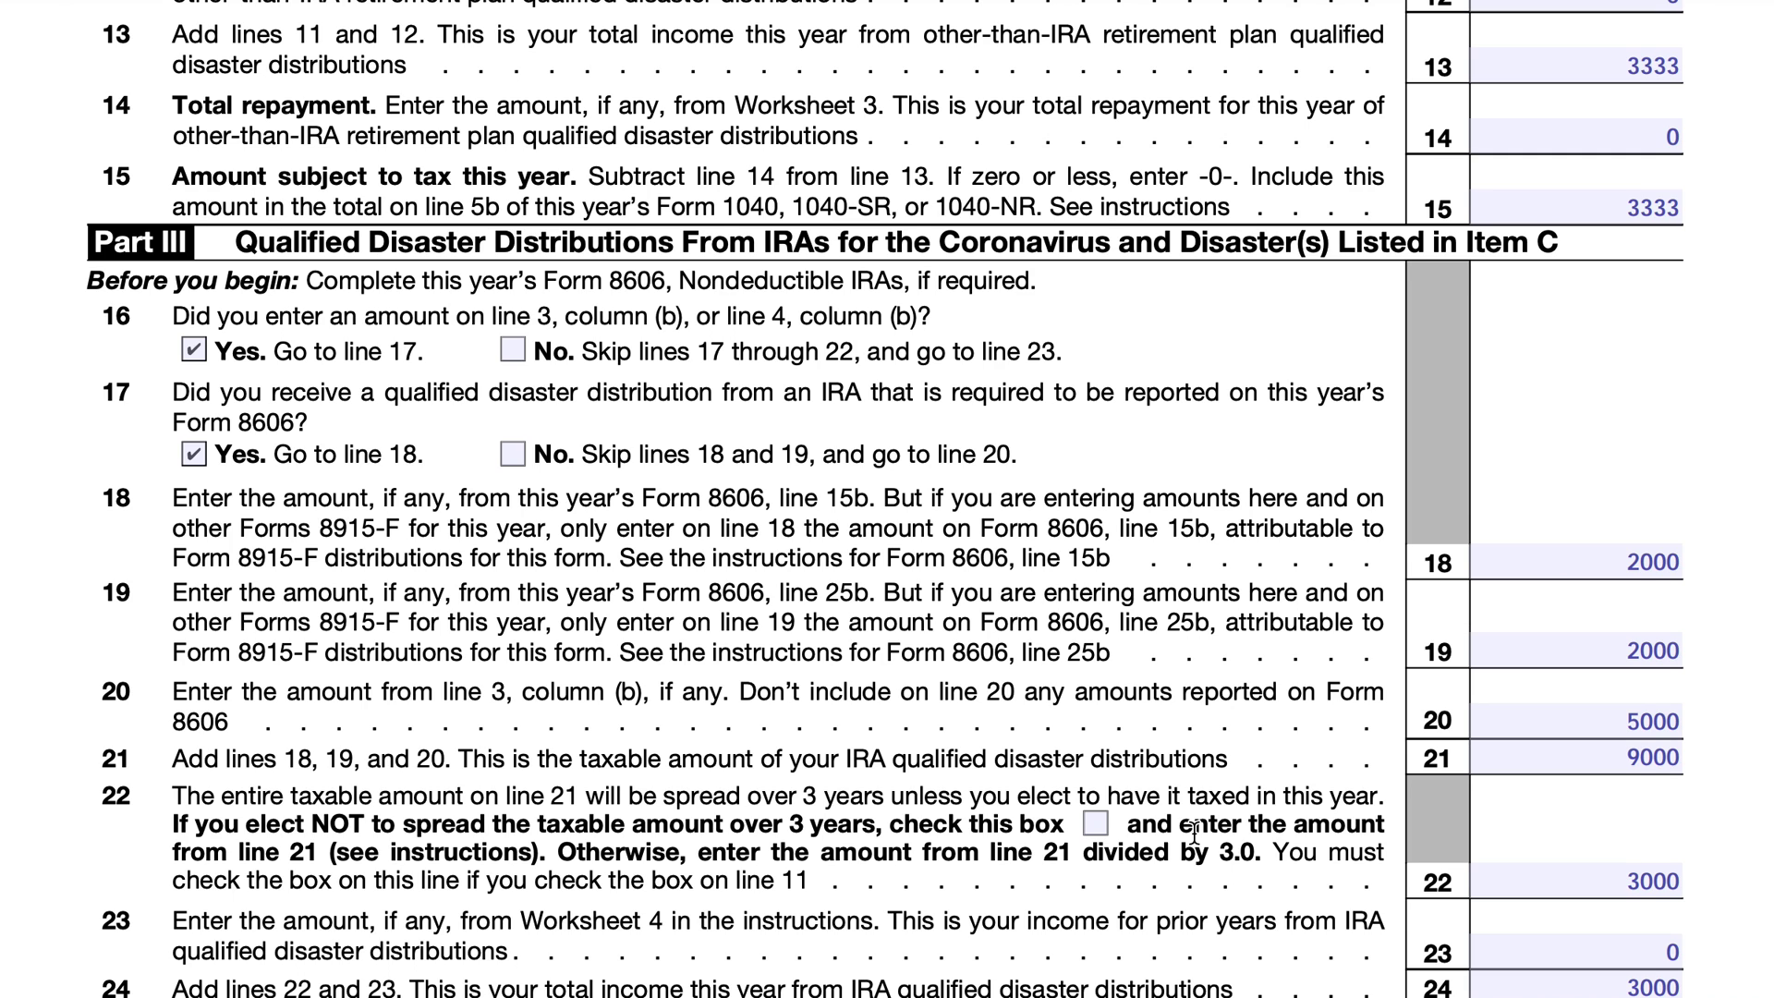
scroll(1194, 832, "down", 3)
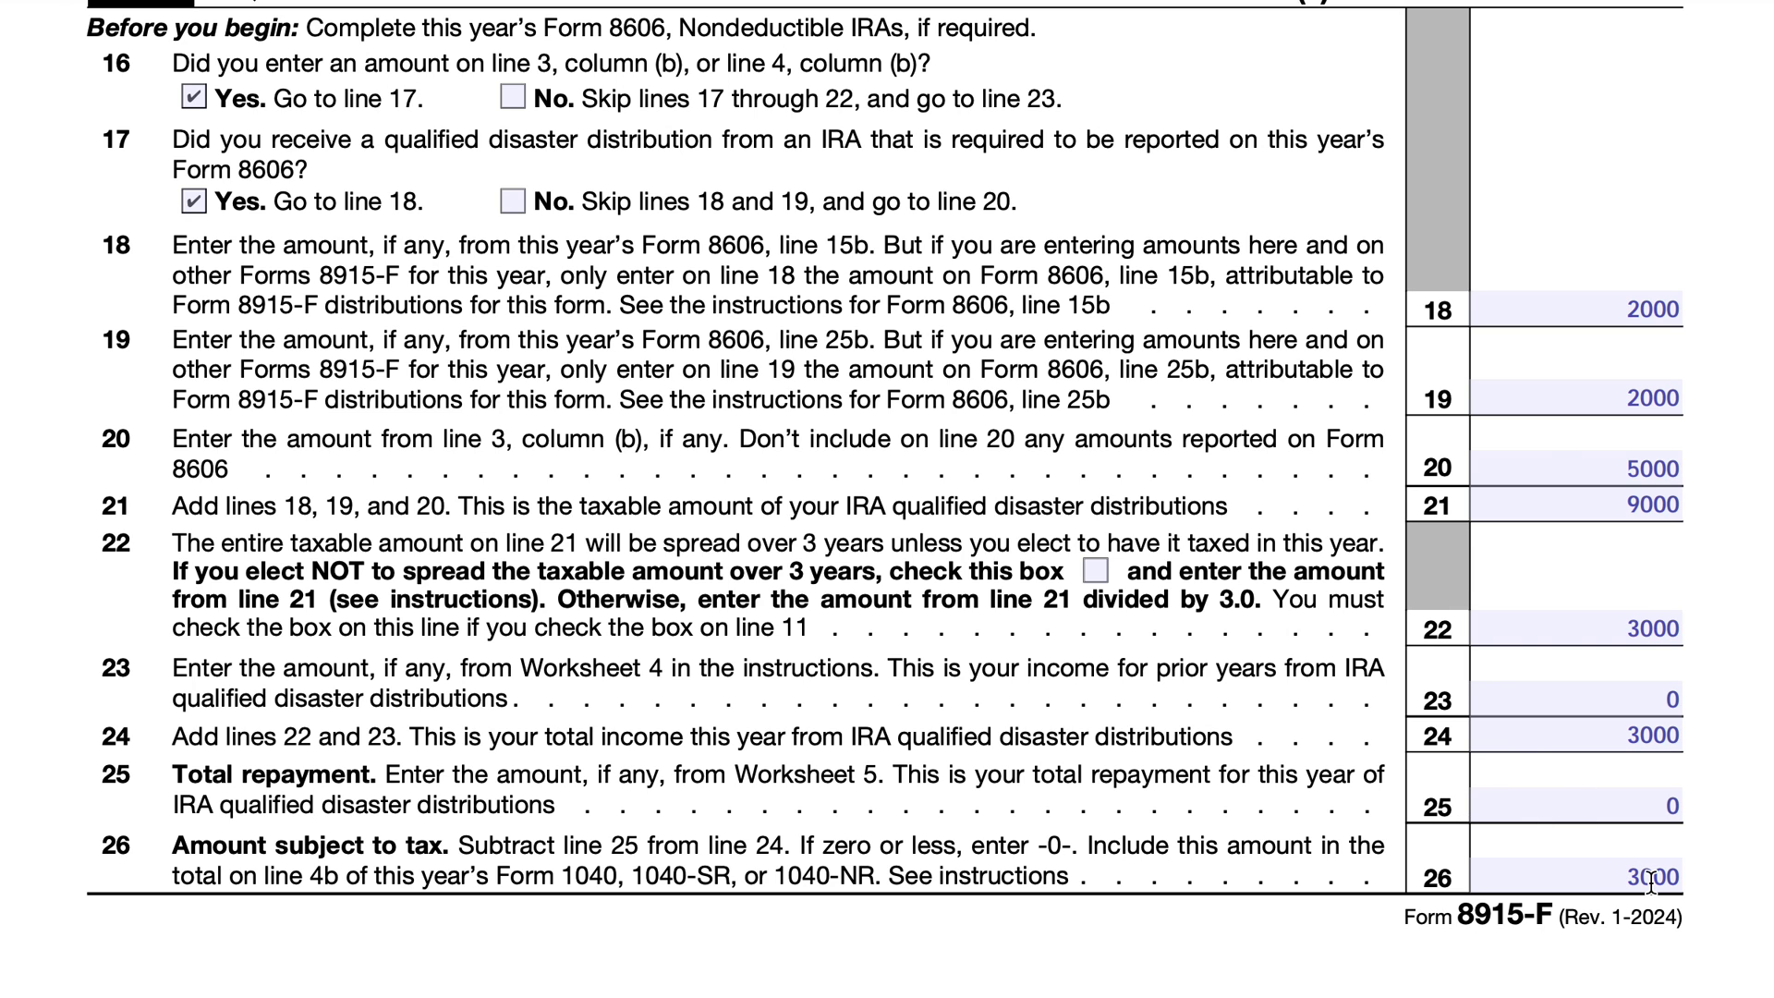
- Review the Part IV caution, disaster table, distribution date and lines 27 through 30 for main home distributions
scroll(1624, 875, "down", 6)
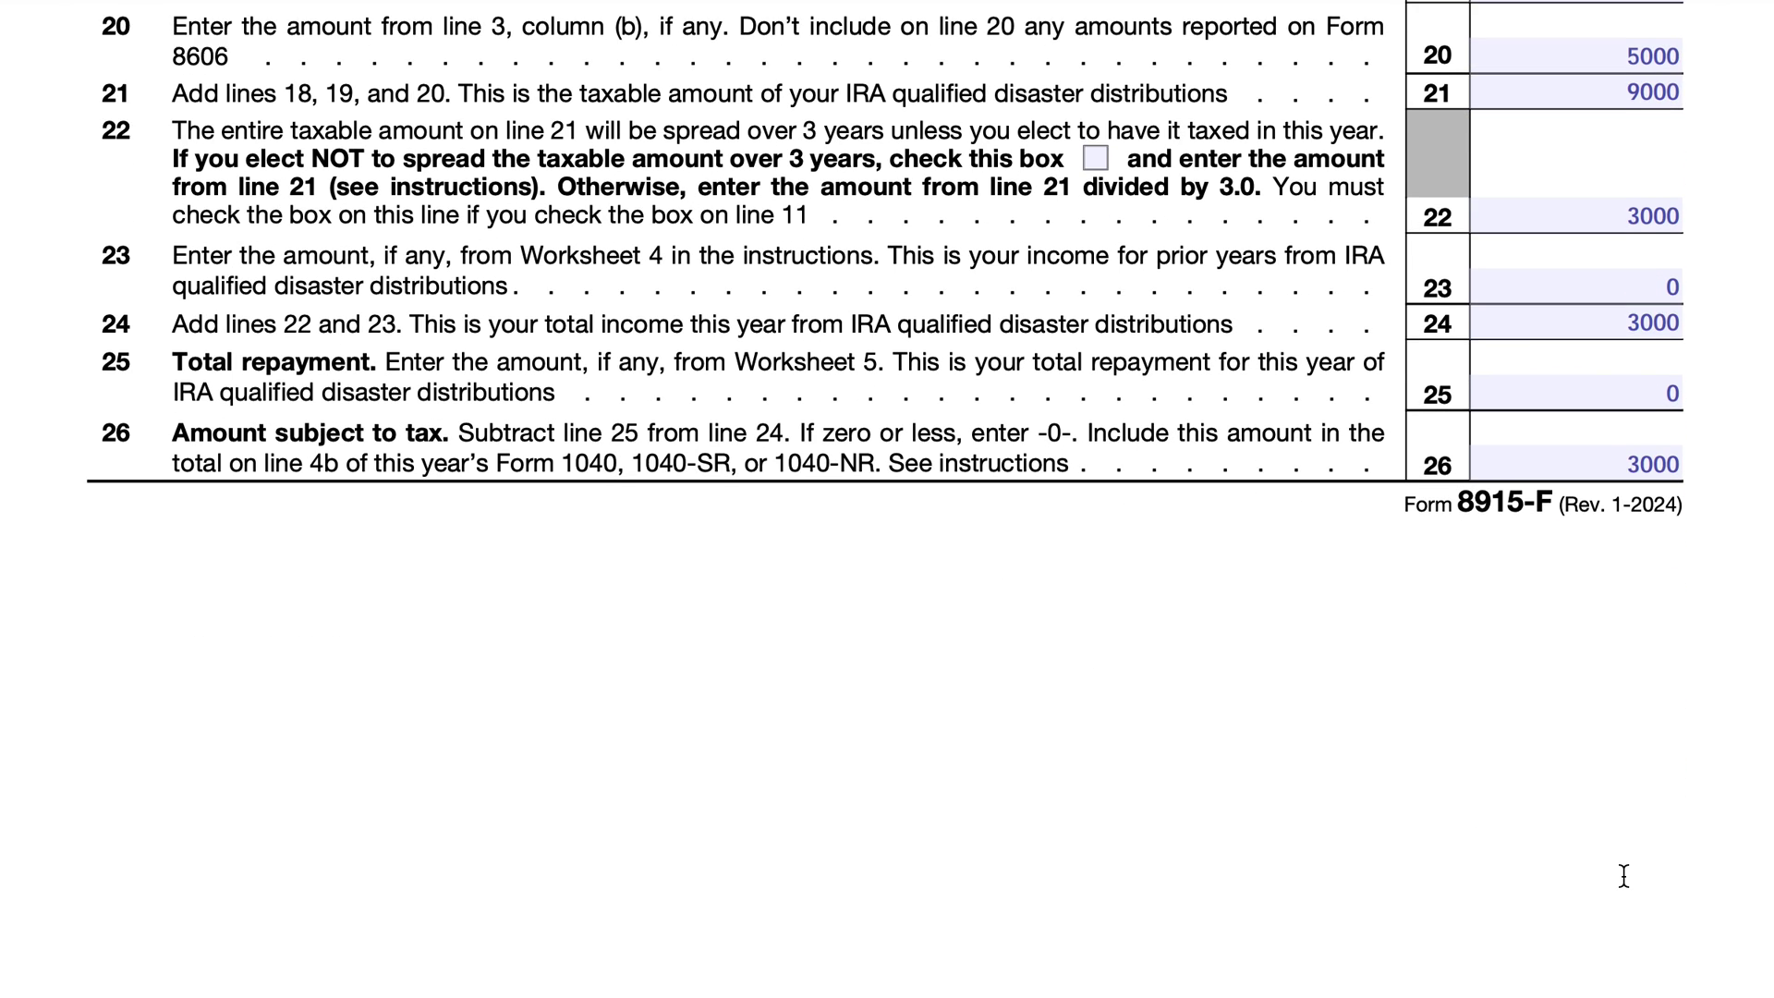
scroll(1624, 875, "down", 7)
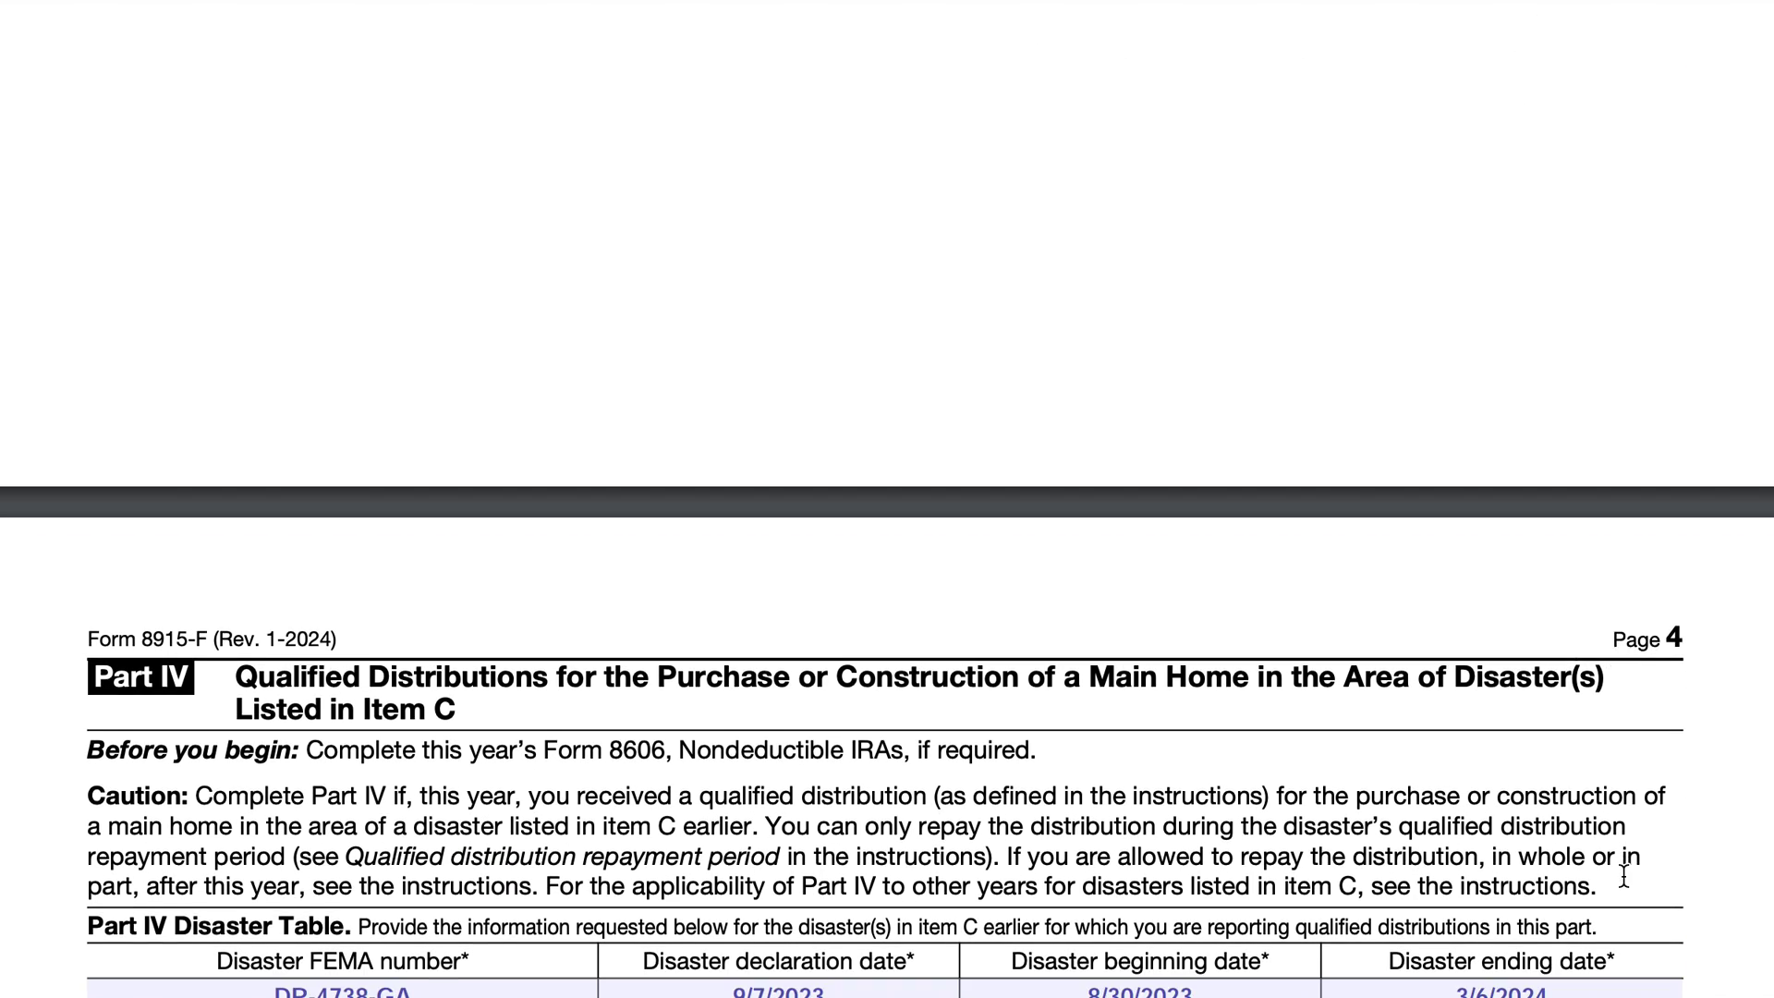
scroll(1624, 875, "down", 1)
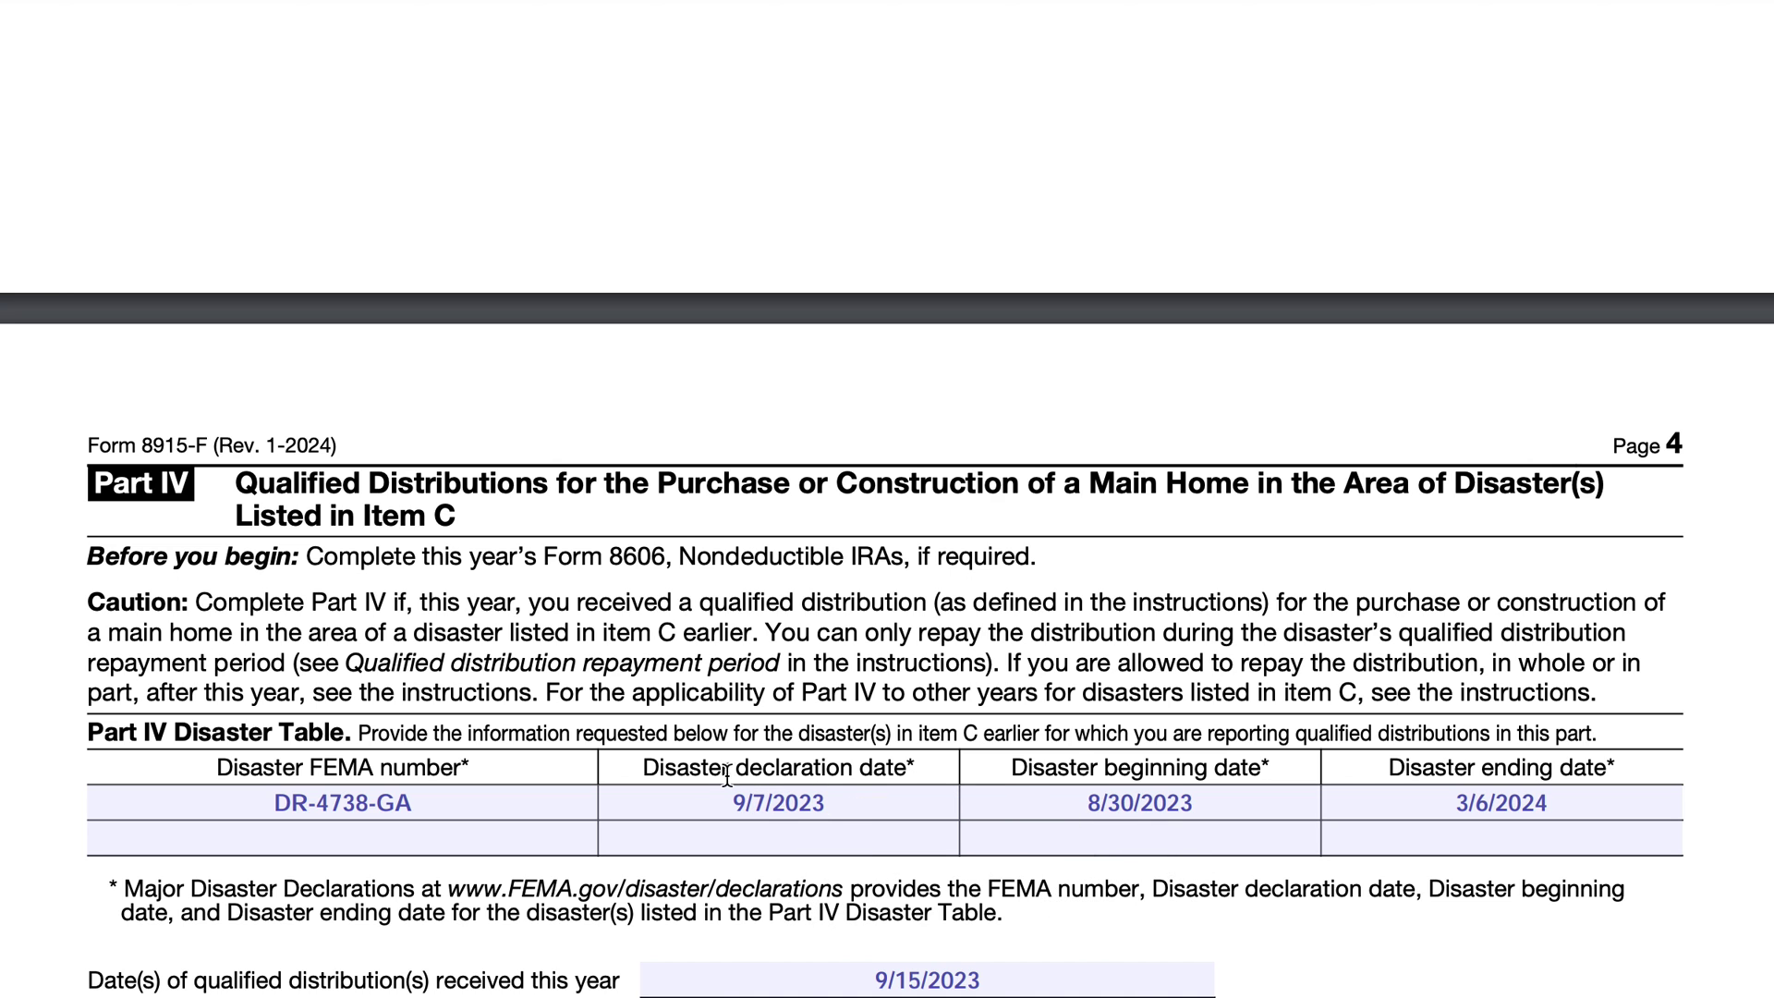
scroll(1054, 820, "down", 2)
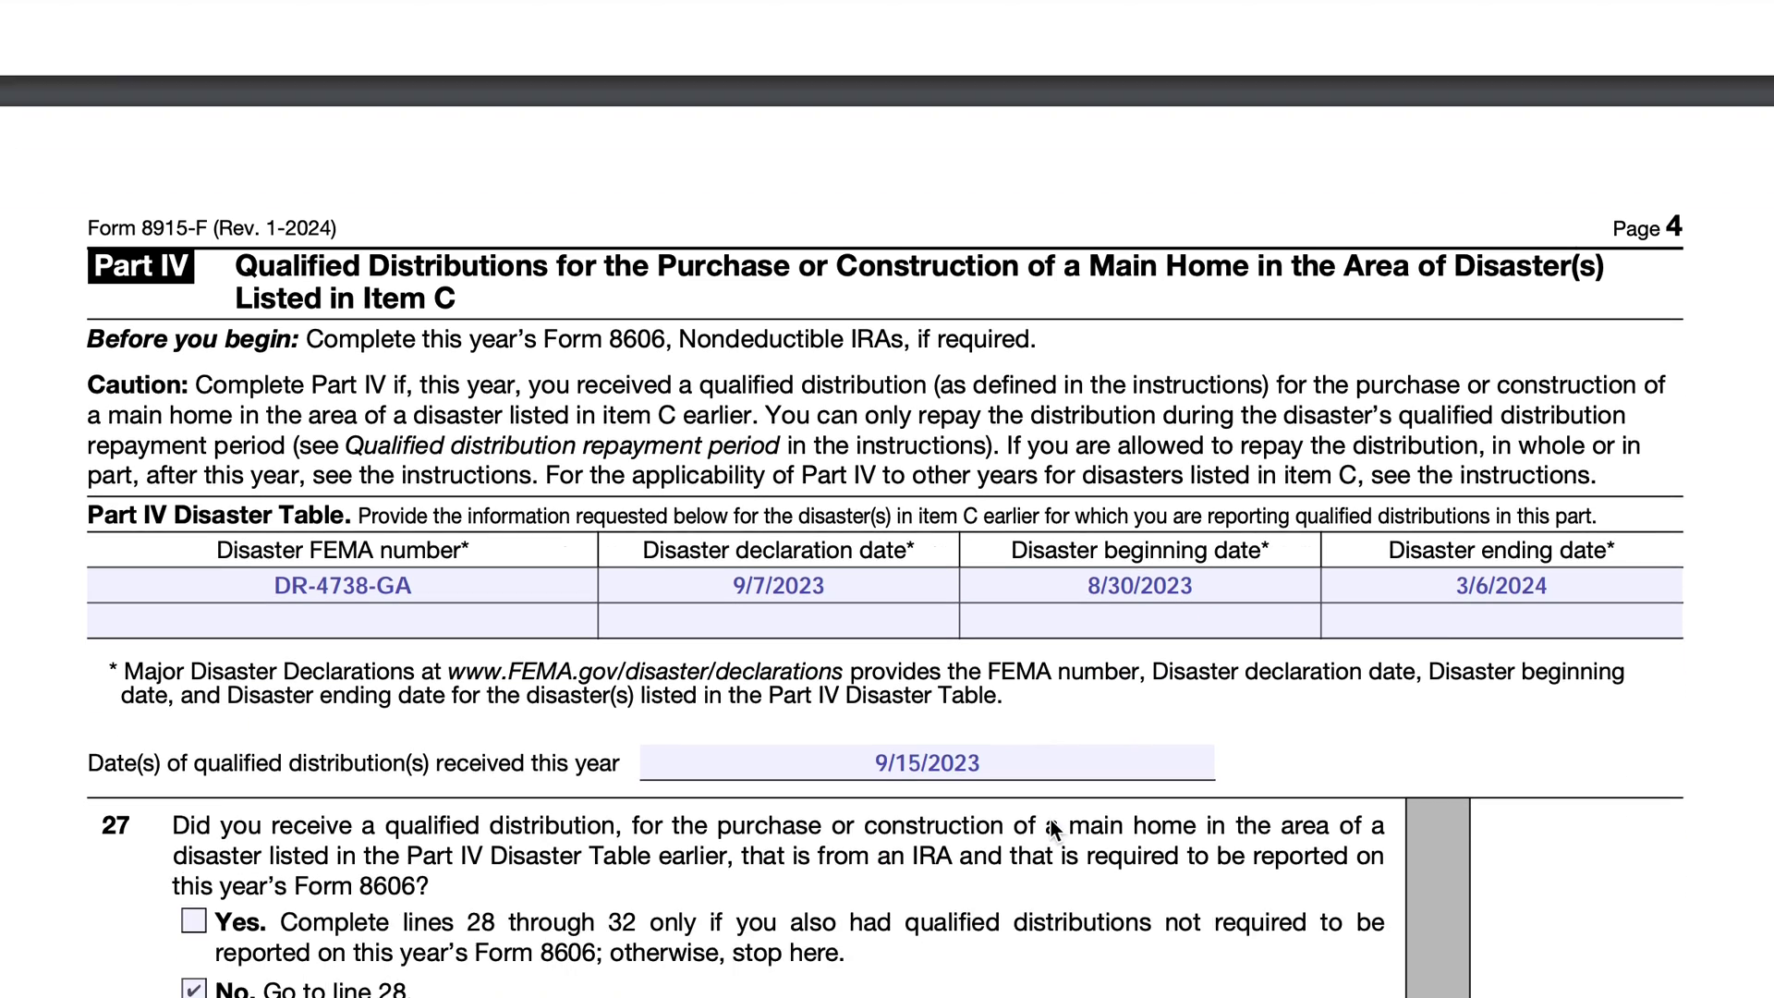
scroll(1051, 819, "down", 1)
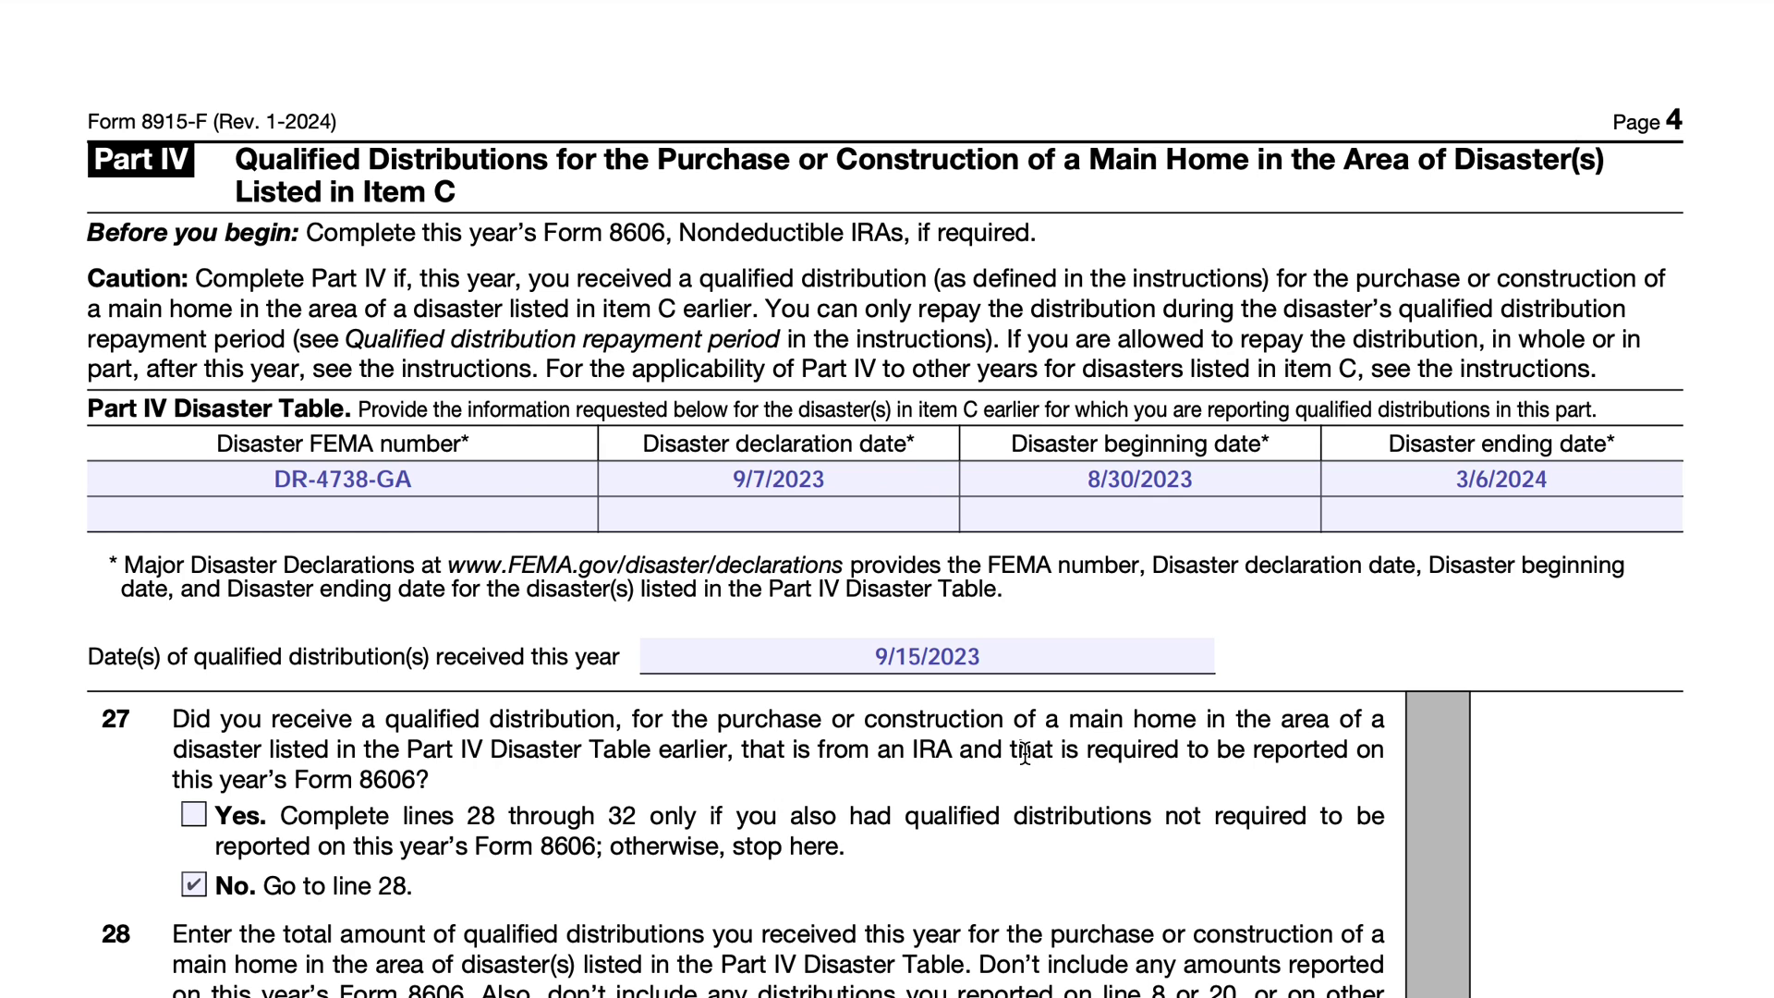
scroll(1024, 753, "down", 2)
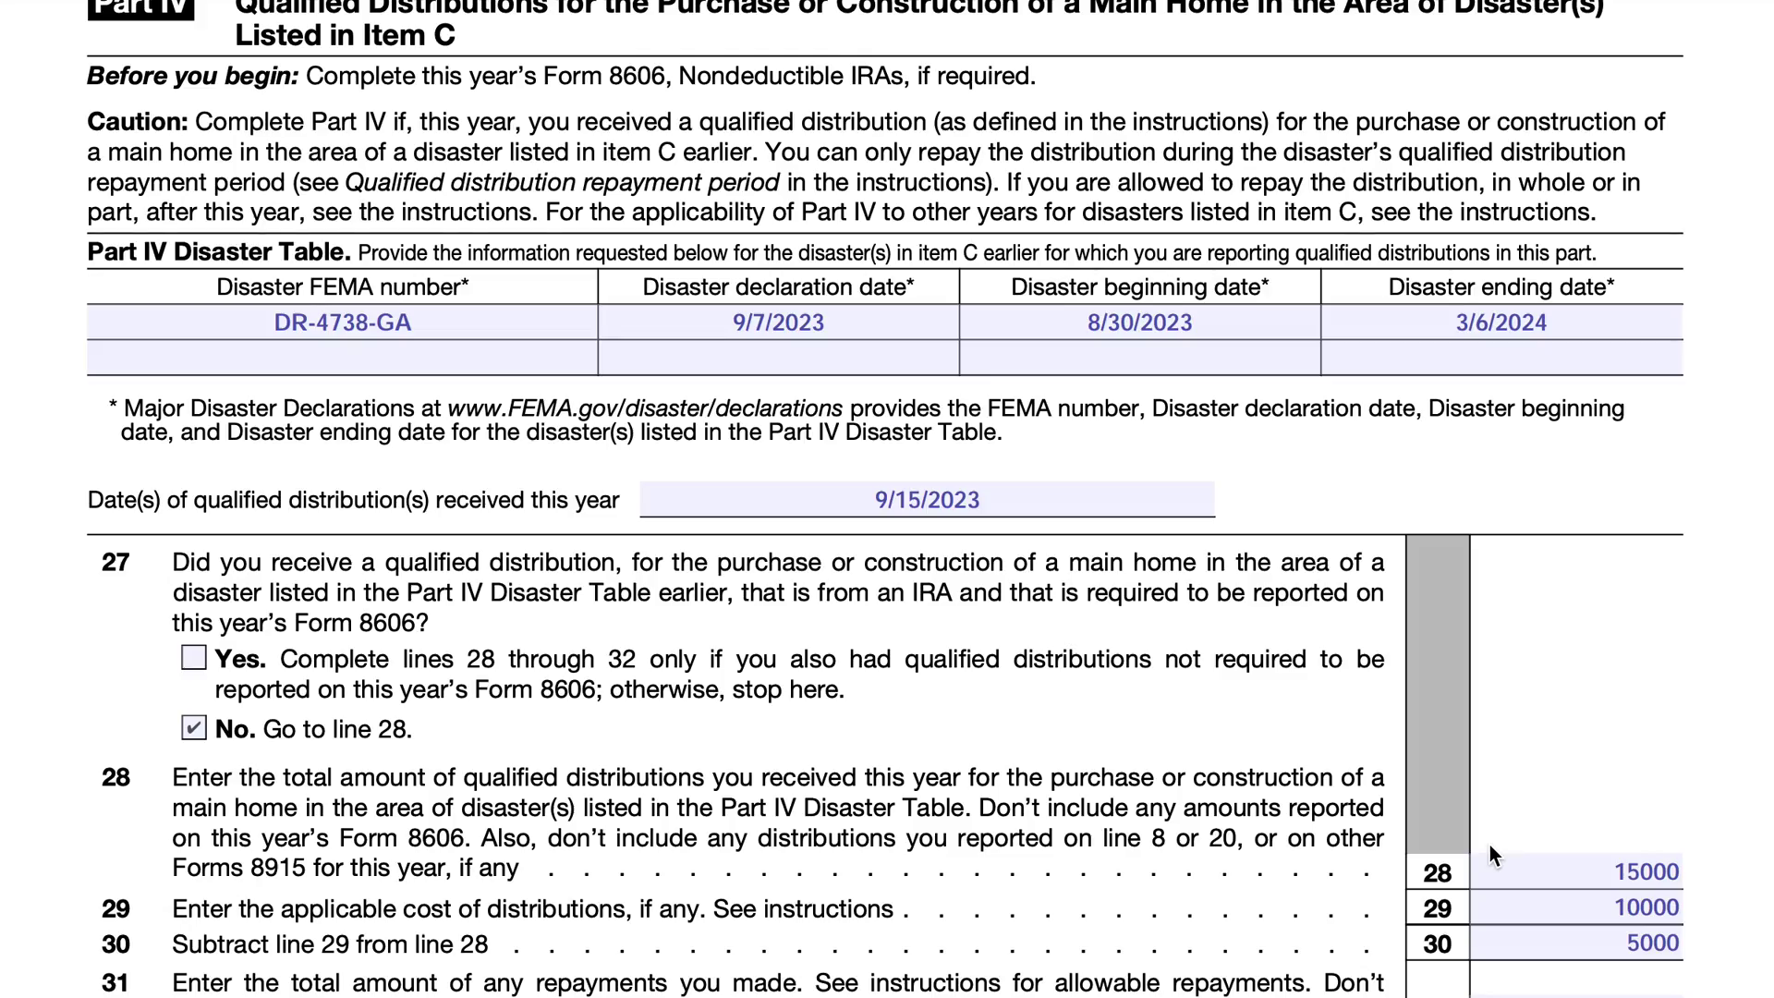
- Check lines 20 and 8 against the line 28 exclusion and review Part IV lines 28 through 32
scroll(1489, 844, "up", 10)
scroll(1490, 844, "up", 3)
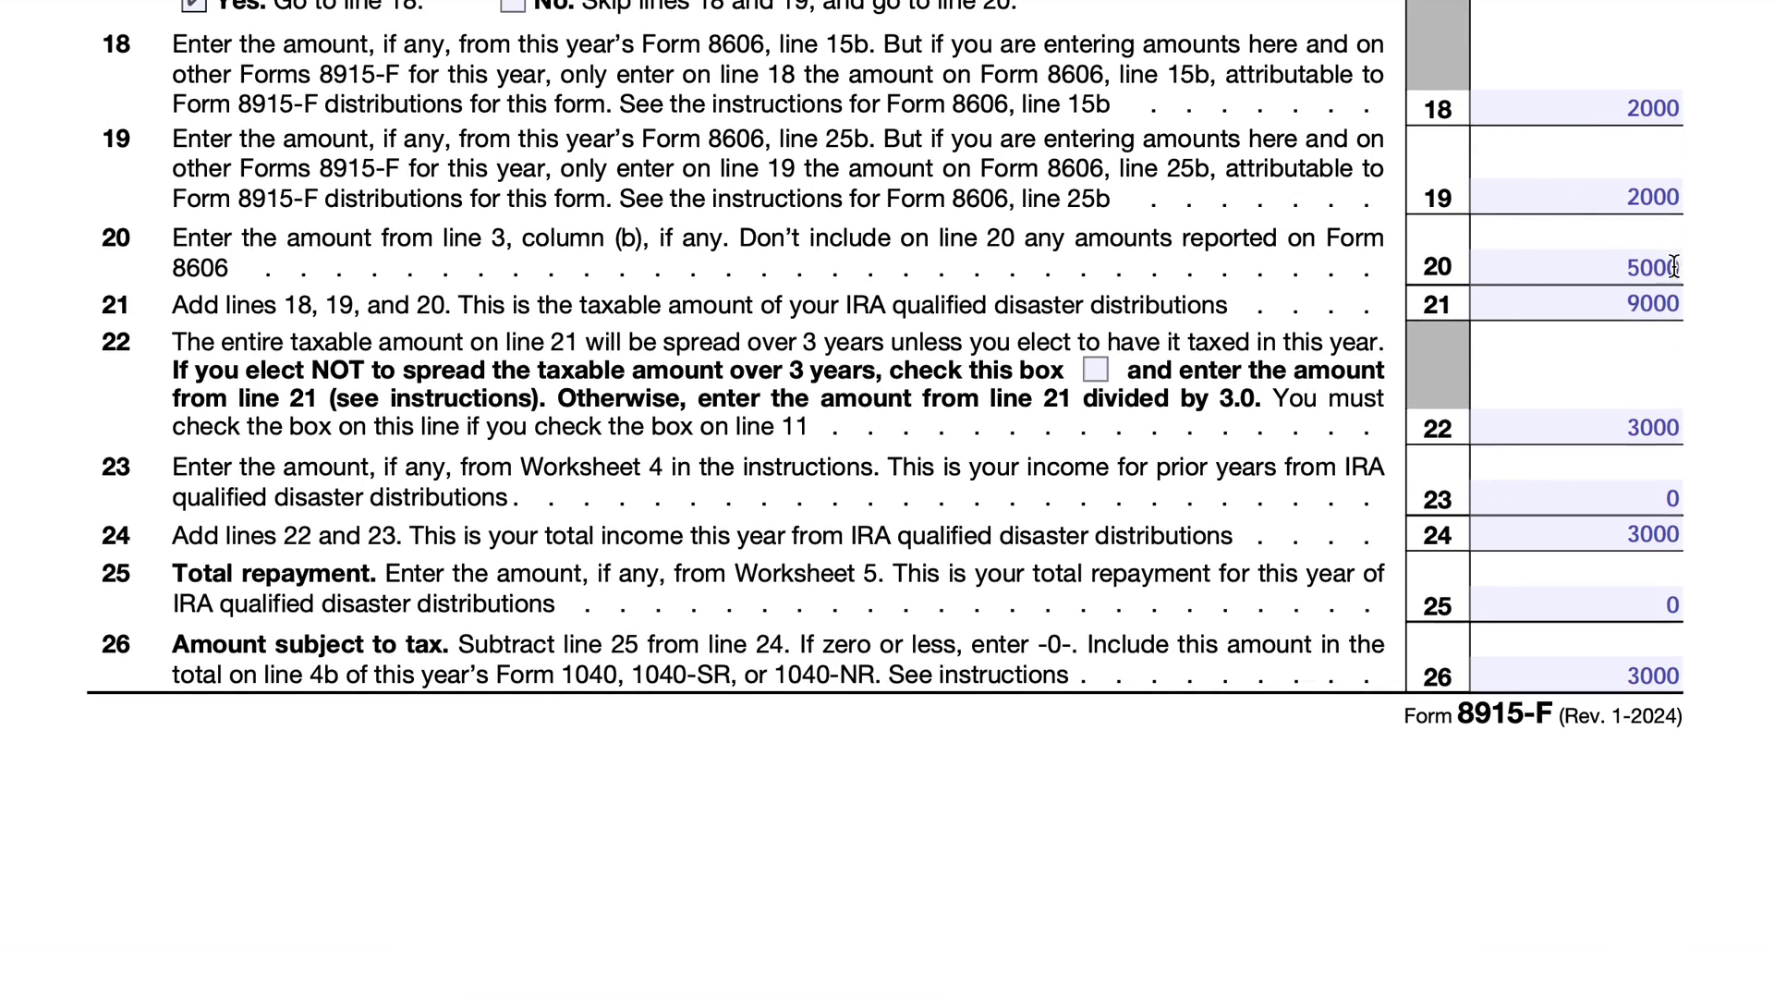
scroll(1609, 259, "up", 5)
scroll(1610, 257, "up", 10)
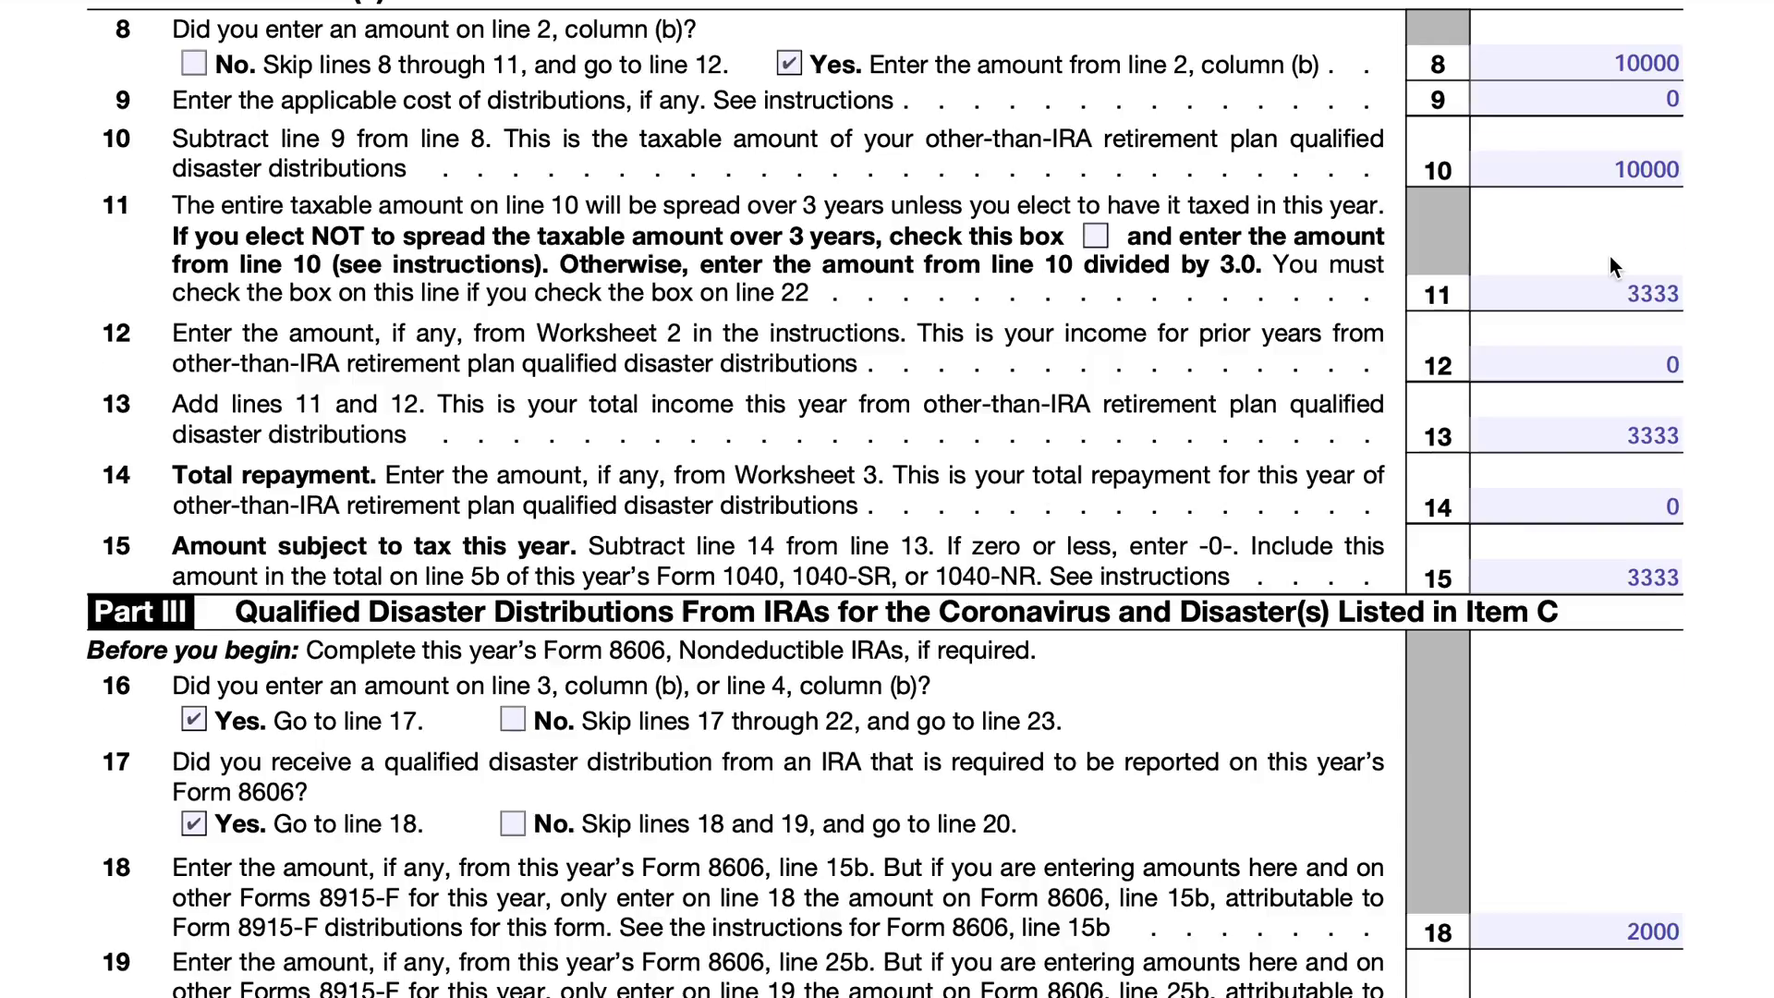
scroll(1498, 881, "down", 20)
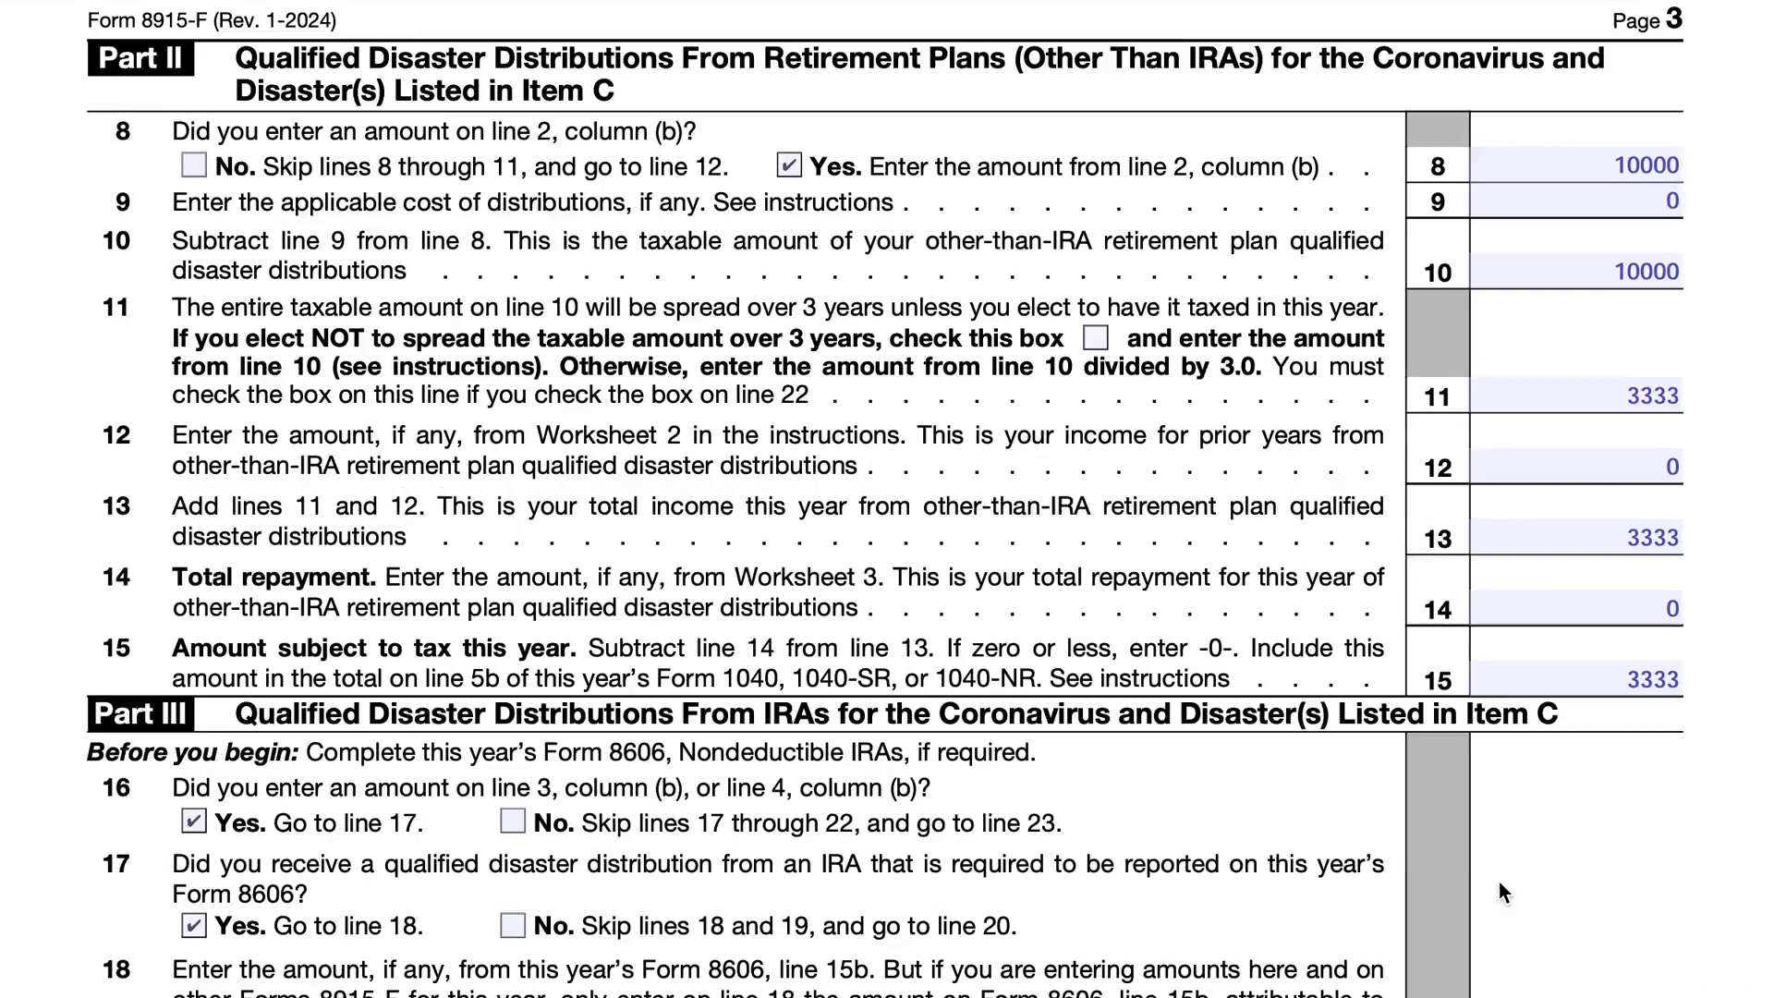
scroll(1498, 882, "down", 12)
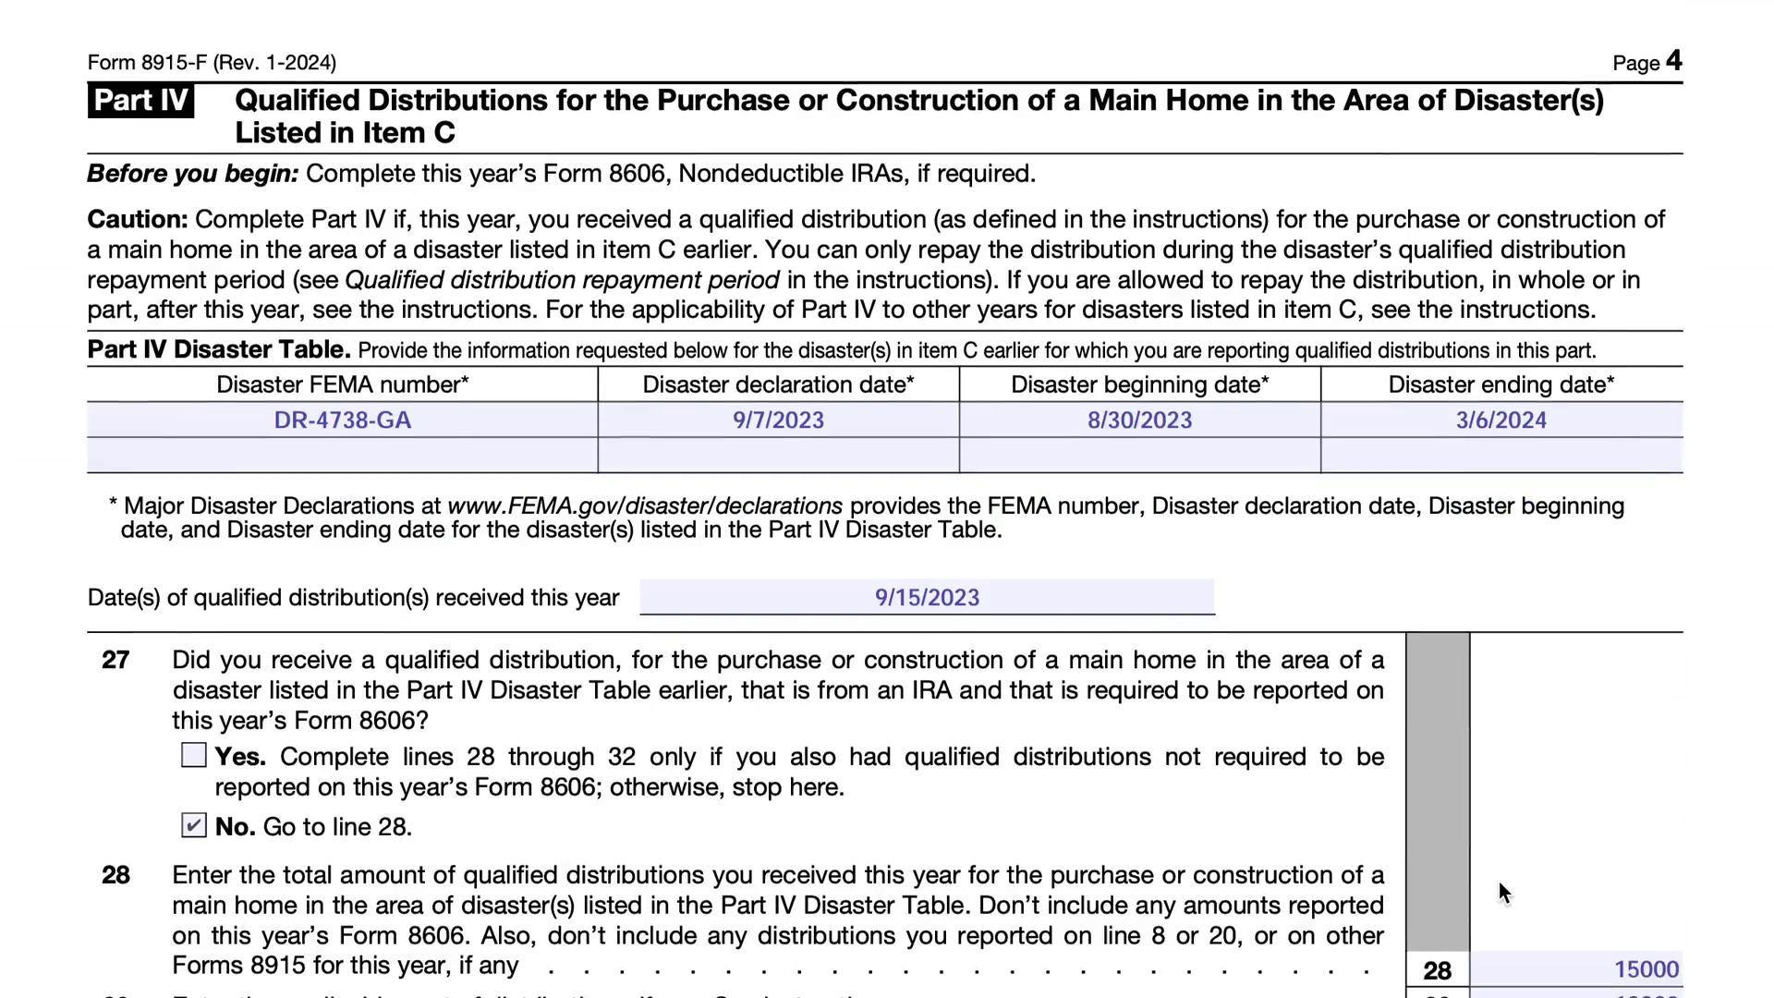
scroll(1498, 881, "down", 4)
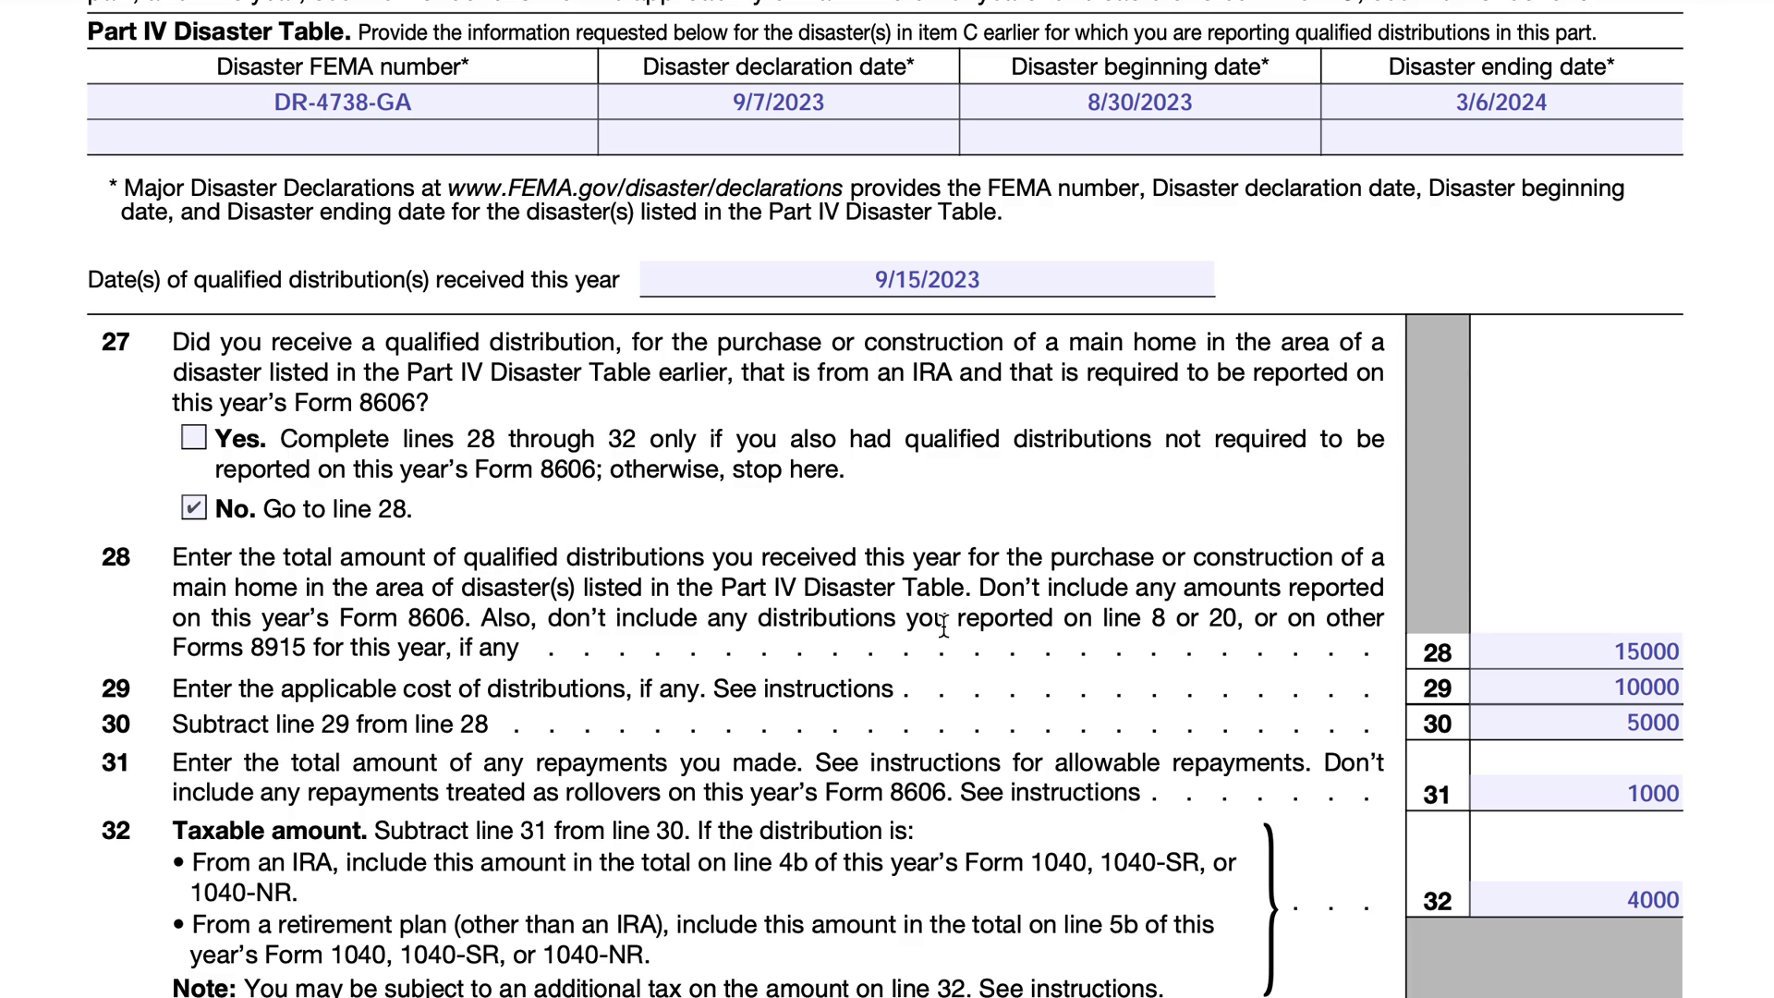
- Return to the first page of Form 8915-F, showing the filer details and items A through D
scroll(837, 688, "up", 20)
scroll(837, 688, "up", 20)
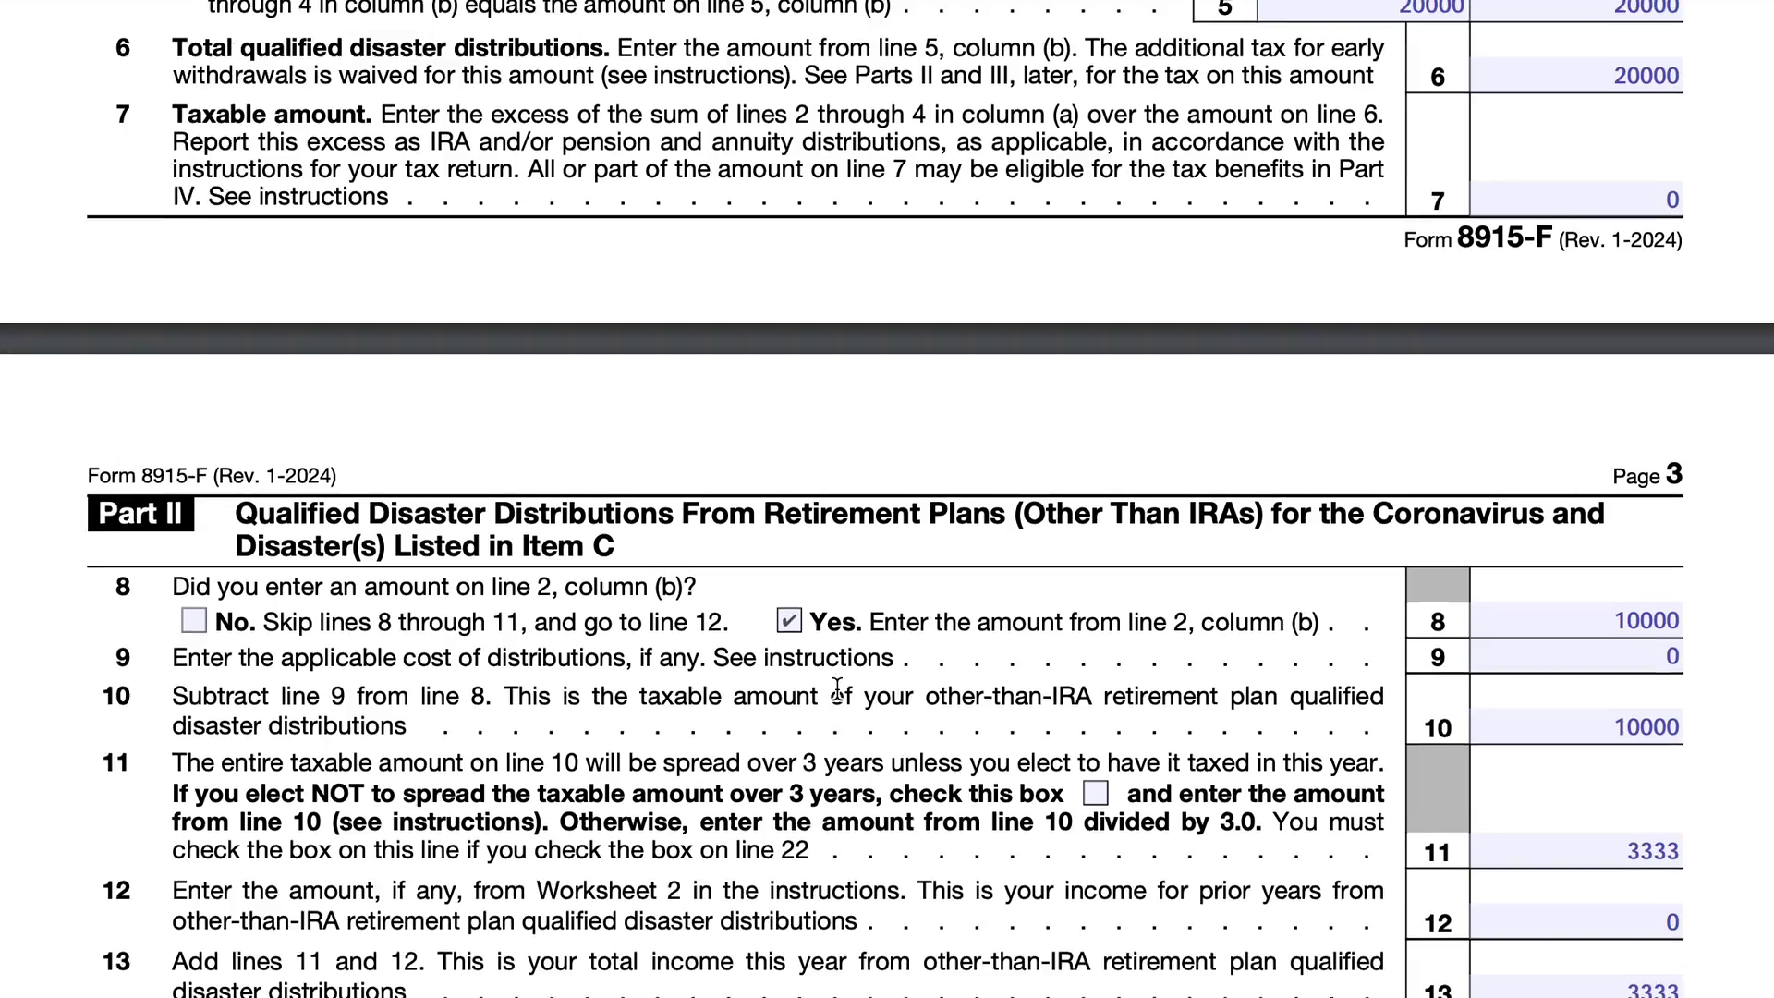
scroll(836, 691, "up", 20)
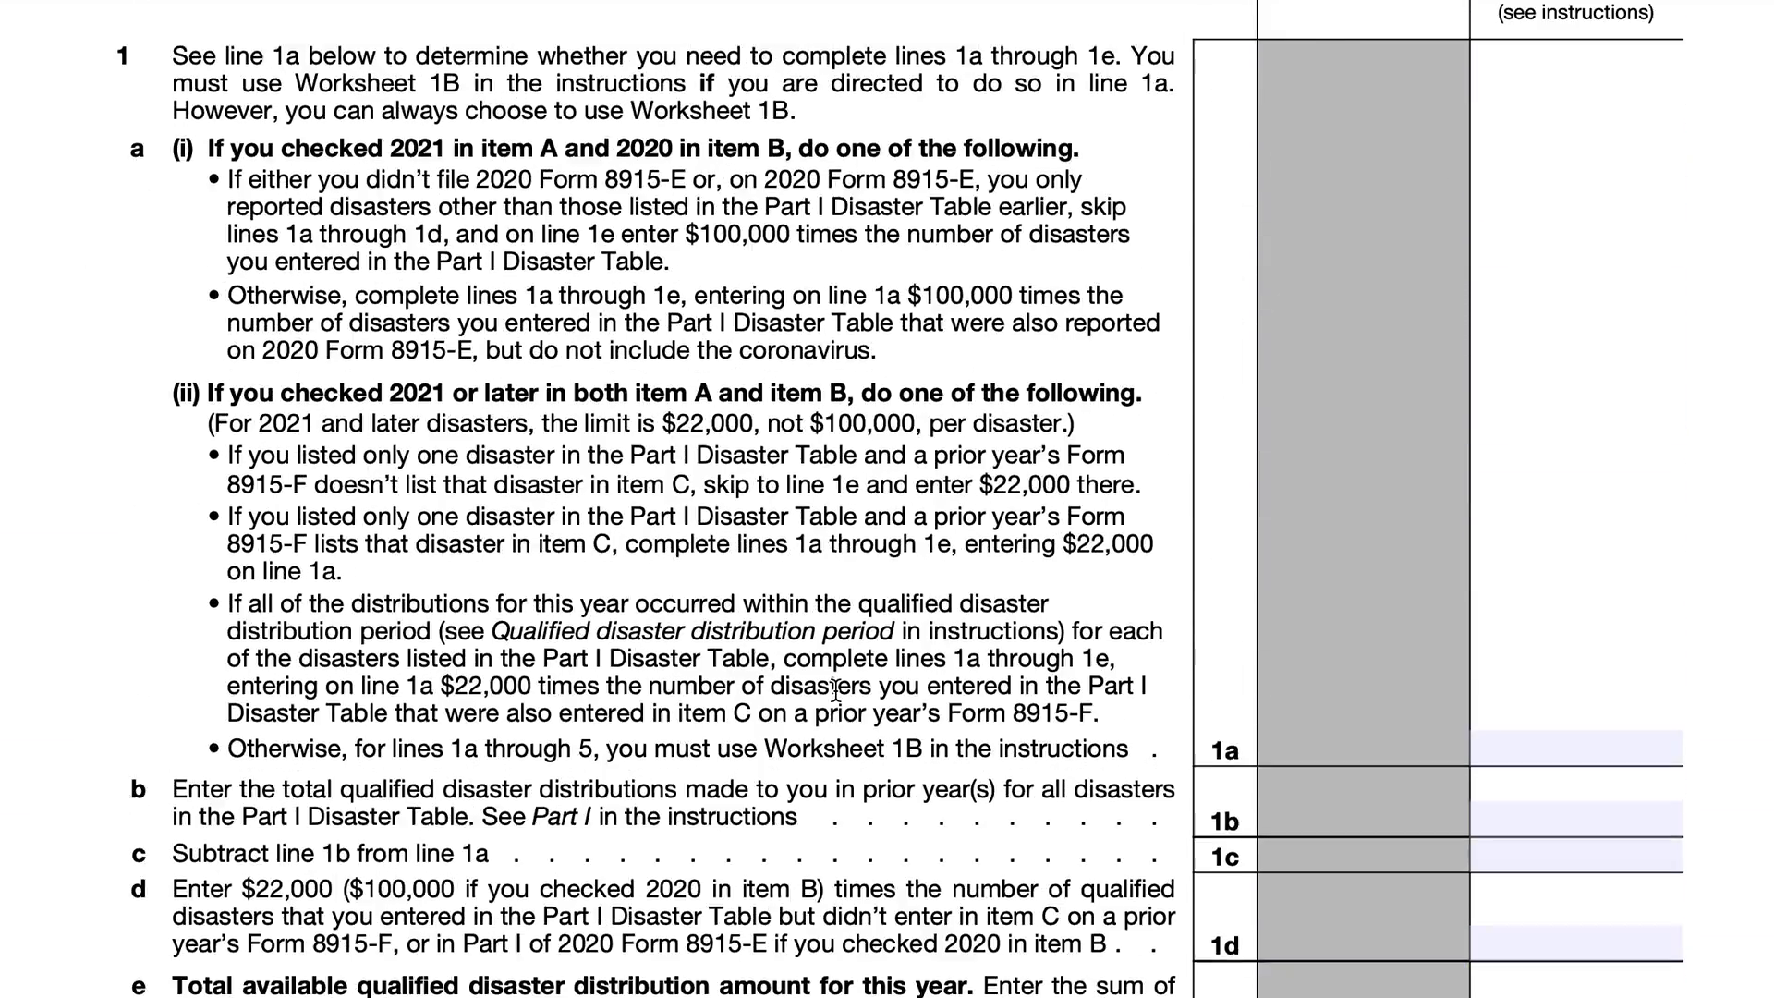
scroll(835, 690, "up", 15)
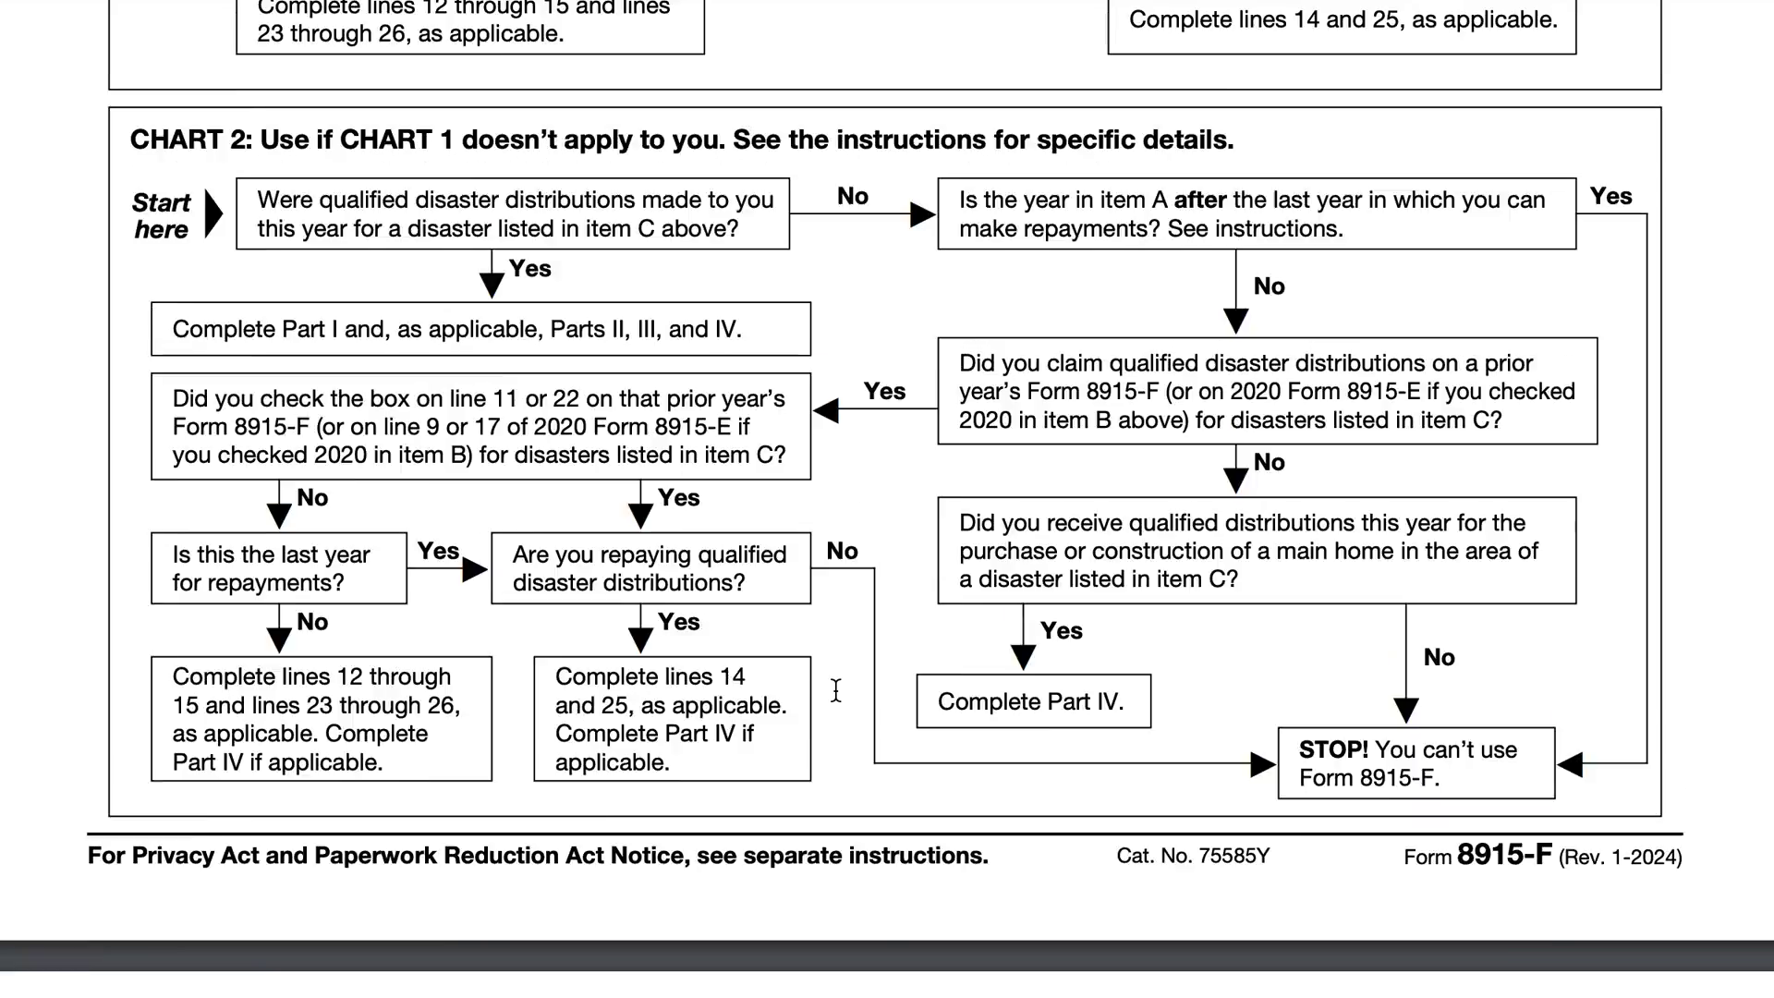
scroll(835, 691, "up", 10)
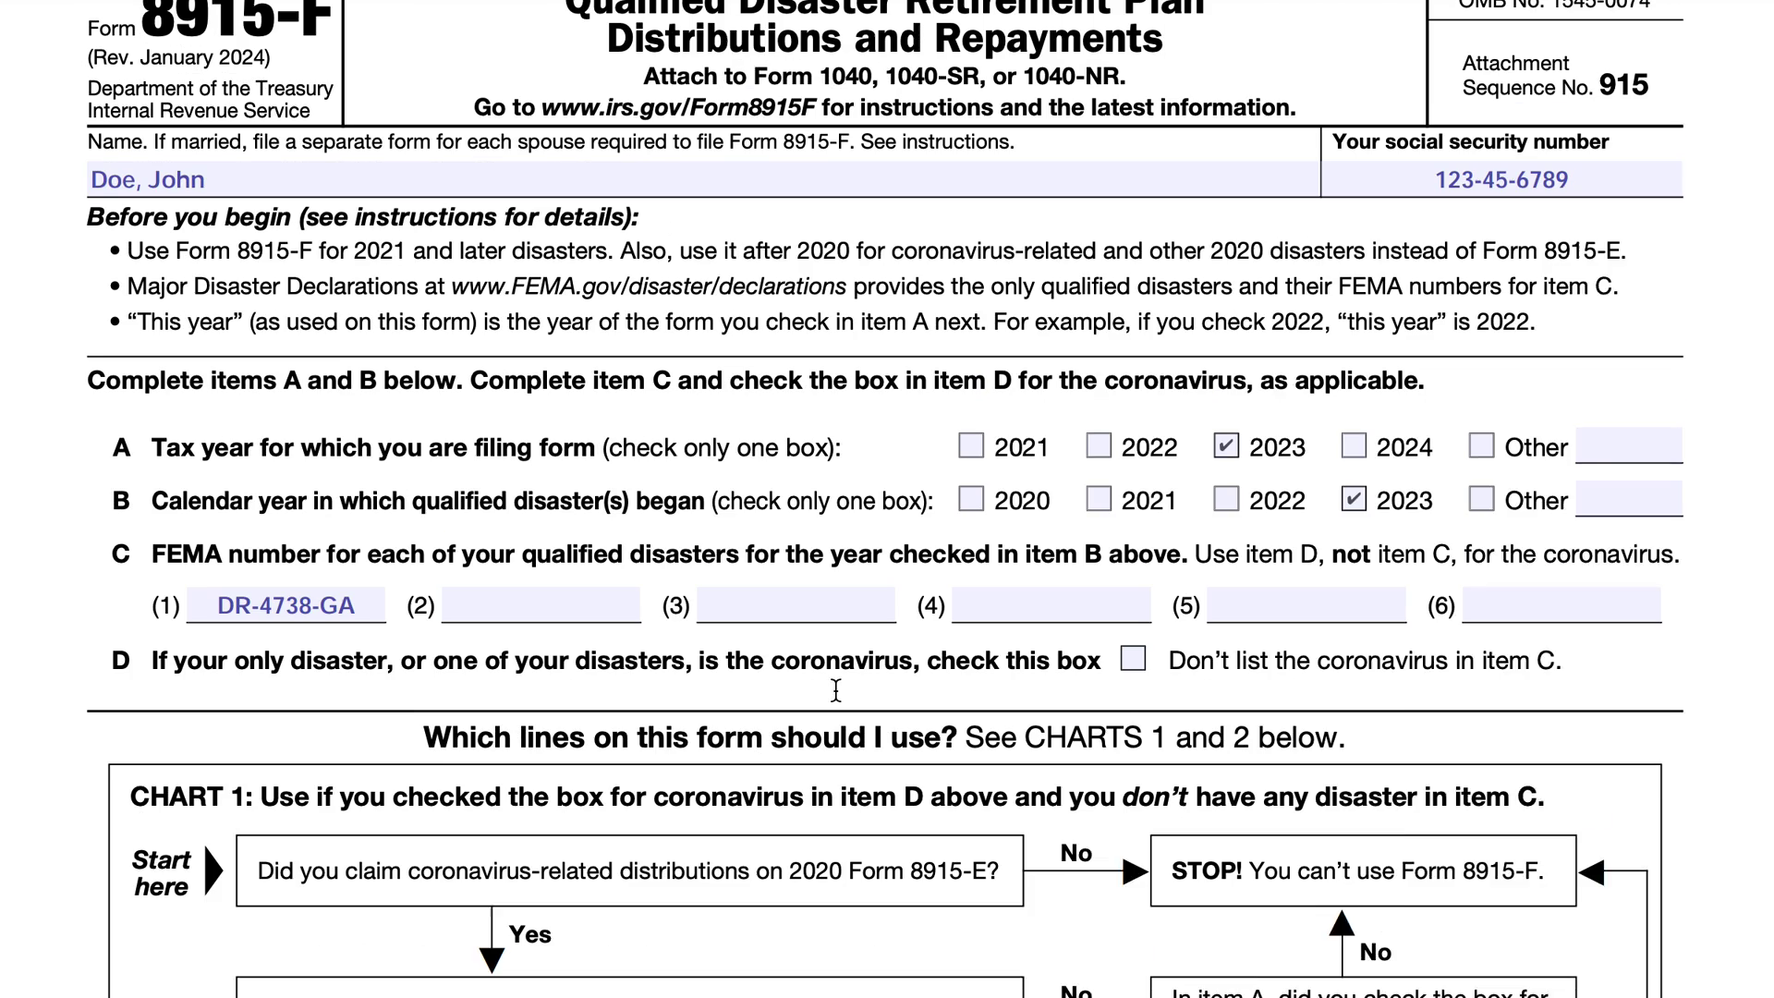